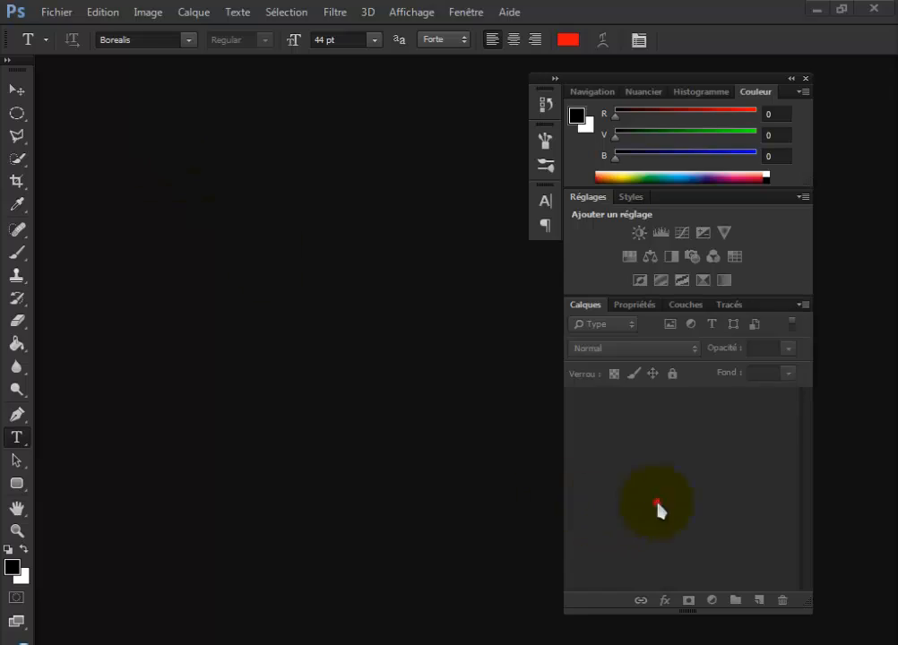
# Open the new-document dialog preset to 1280 × 720 px at 150 ppi, RGB 8-bit, white background.
pyautogui.click(49, 18)
pyautogui.click(65, 34)
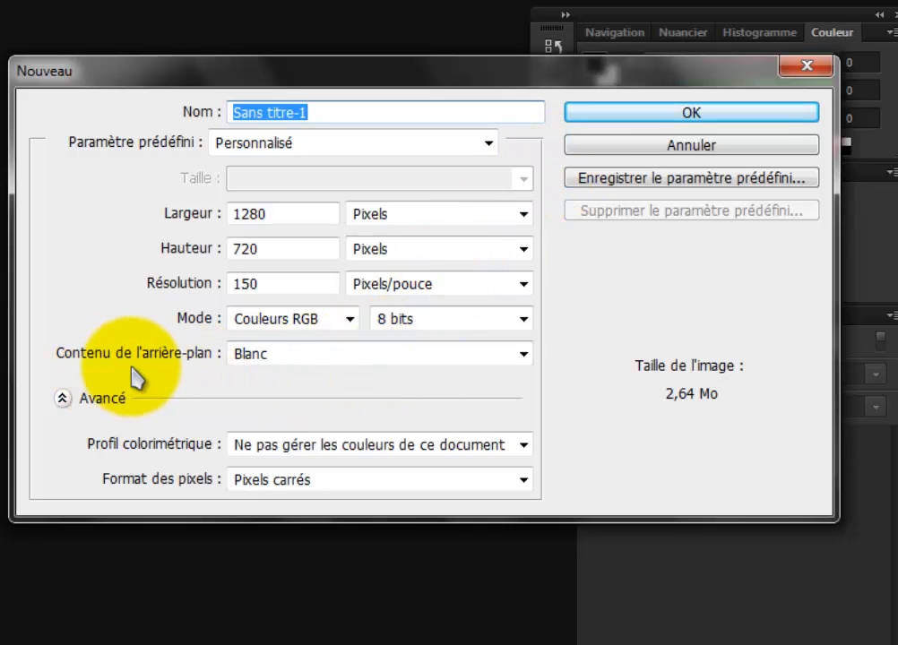
# Create the blank white 1280 × 720 document and move the Colour panel down to the bottom.
pyautogui.click(633, 124)
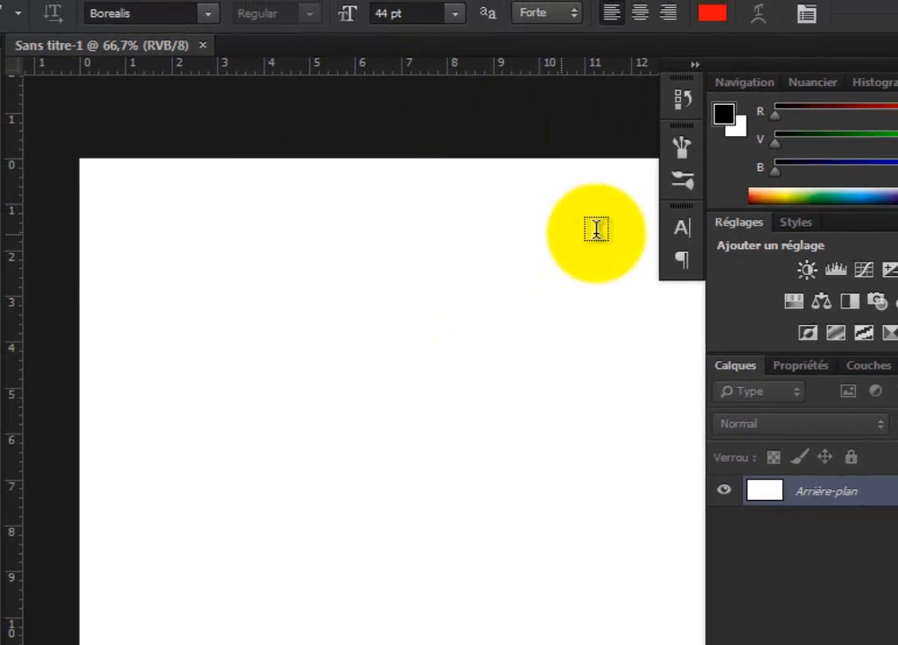
pyautogui.moveTo(786, 65); pyautogui.dragTo(737, 198)
pyautogui.moveTo(614, 167); pyautogui.dragTo(605, 541)
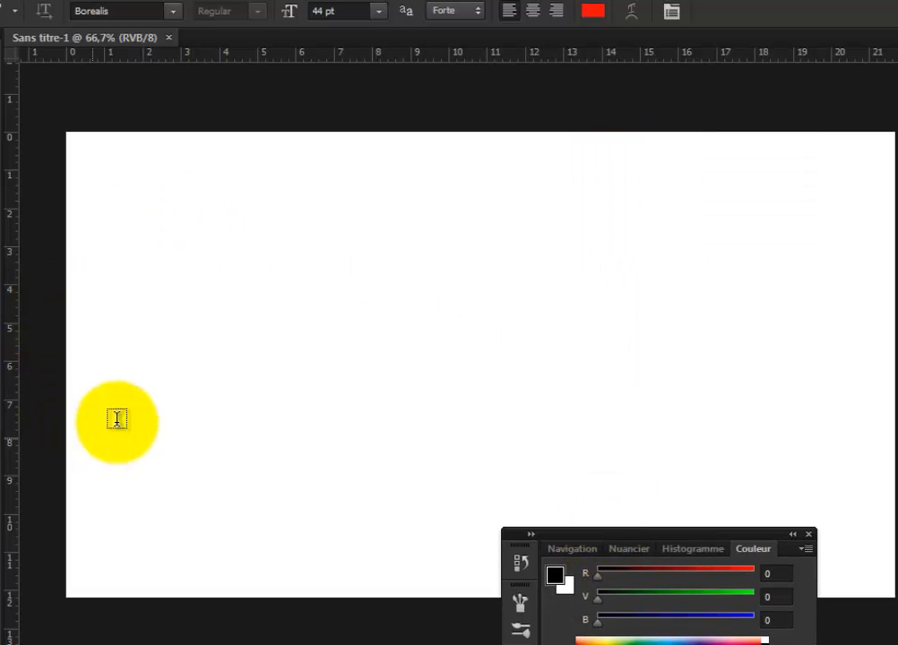
pyautogui.click(5, 447)
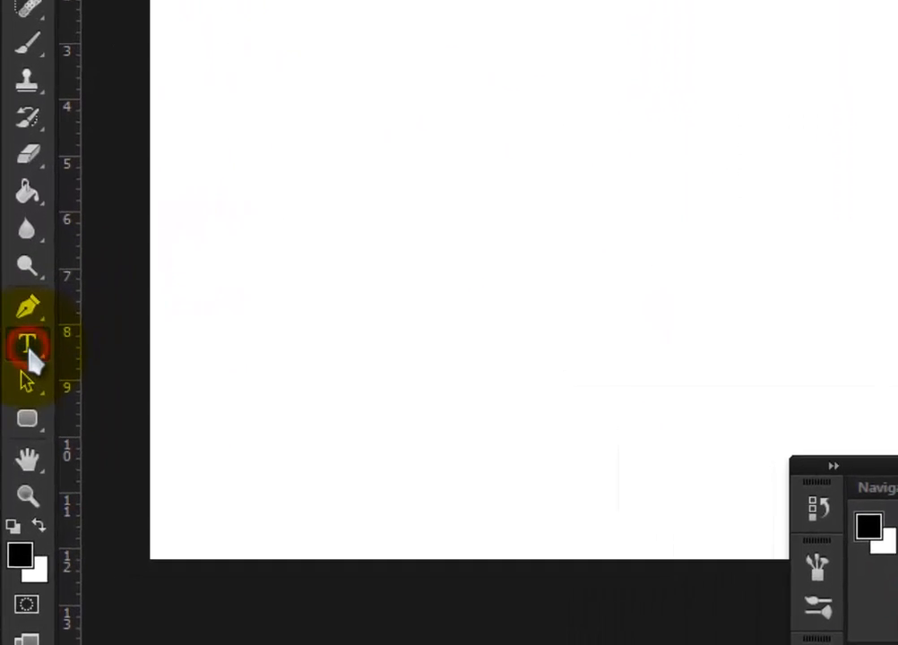
pyautogui.click(30, 348)
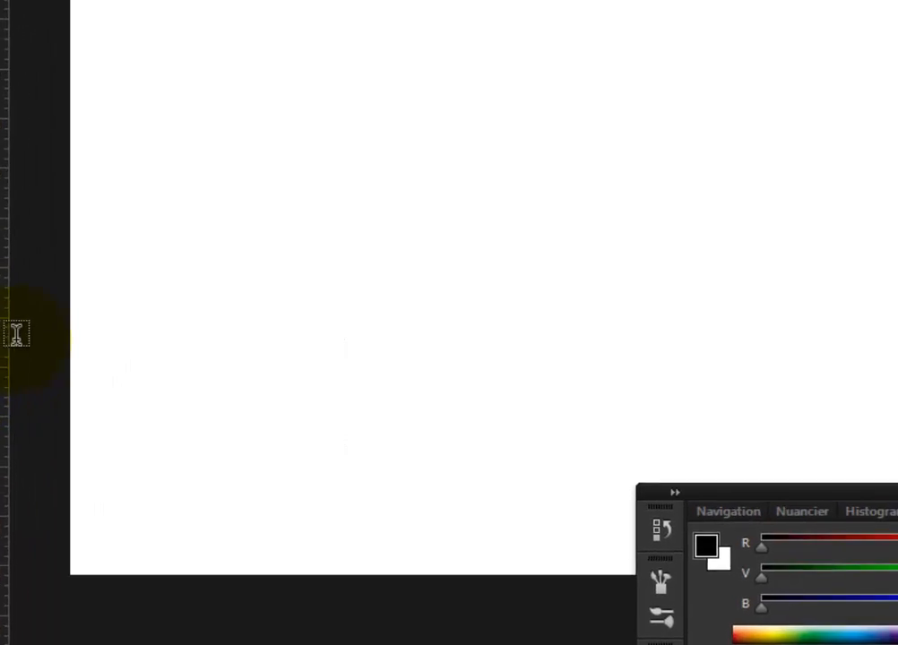
# Place a text insertion point on the canvas and set the type to Candles at 72 pt.
pyautogui.click(176, 297)
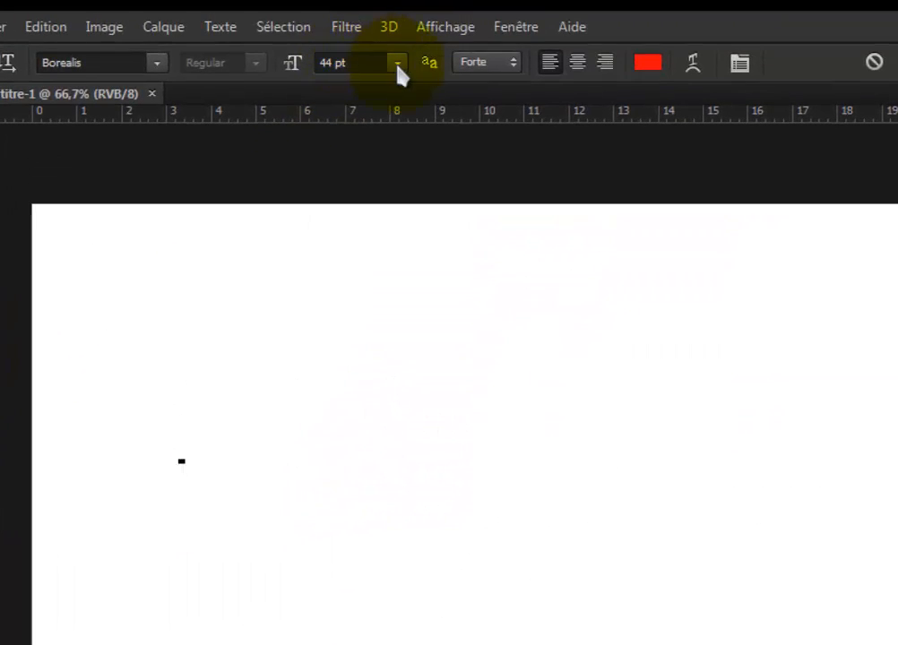
pyautogui.click(397, 64)
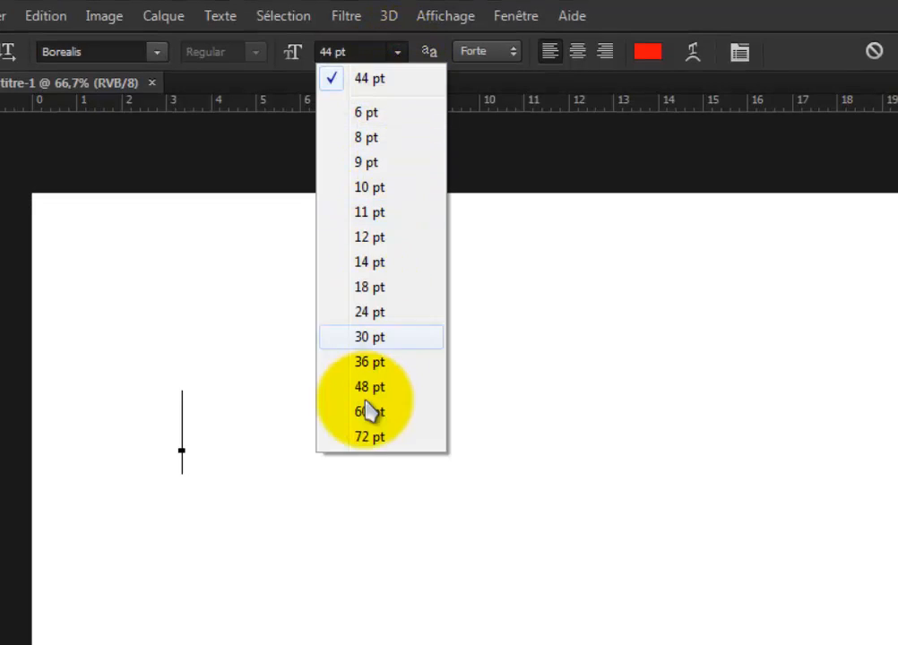
pyautogui.click(368, 437)
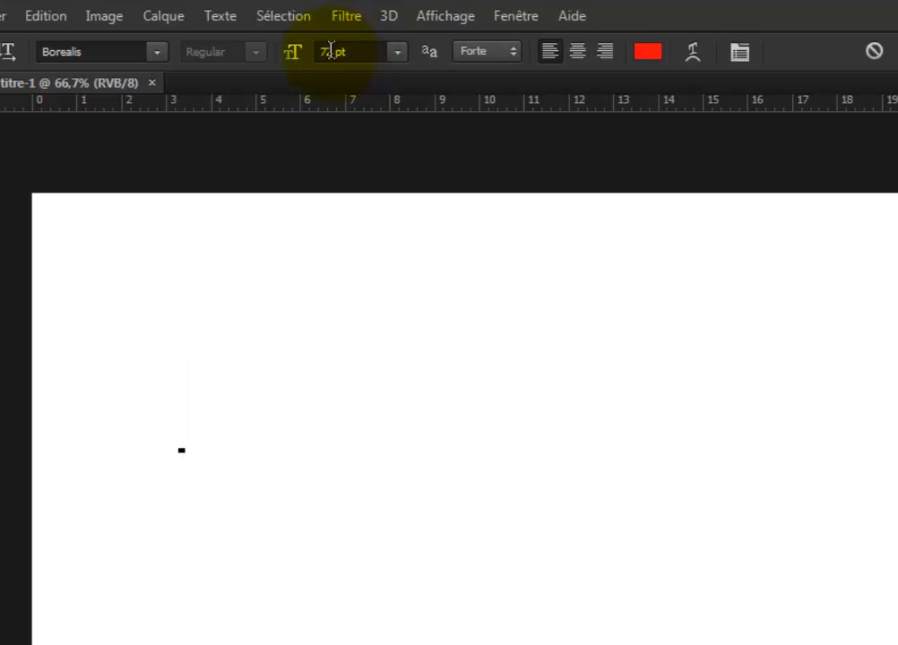
pyautogui.click(397, 52)
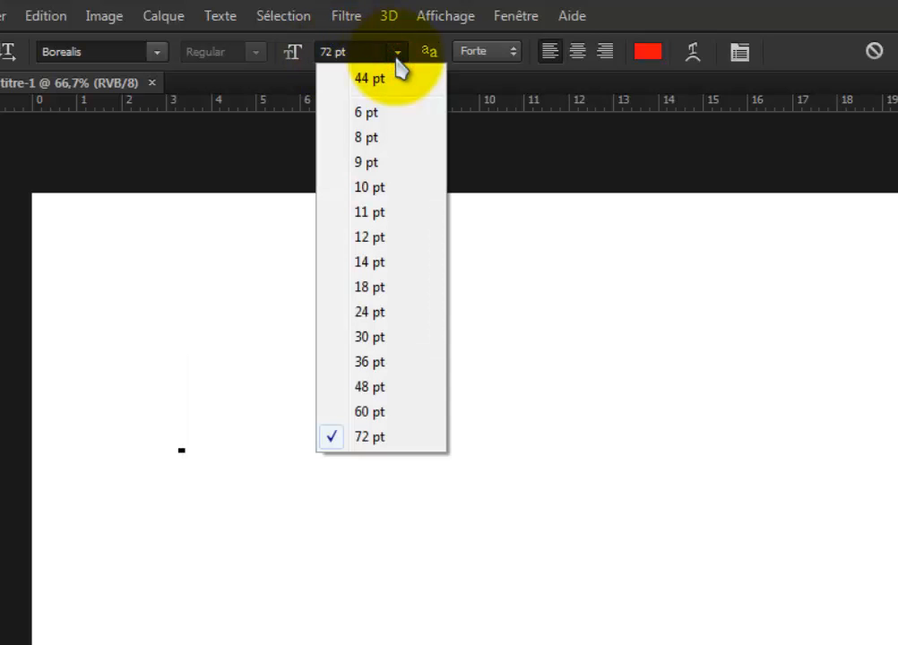
pyautogui.click(395, 56)
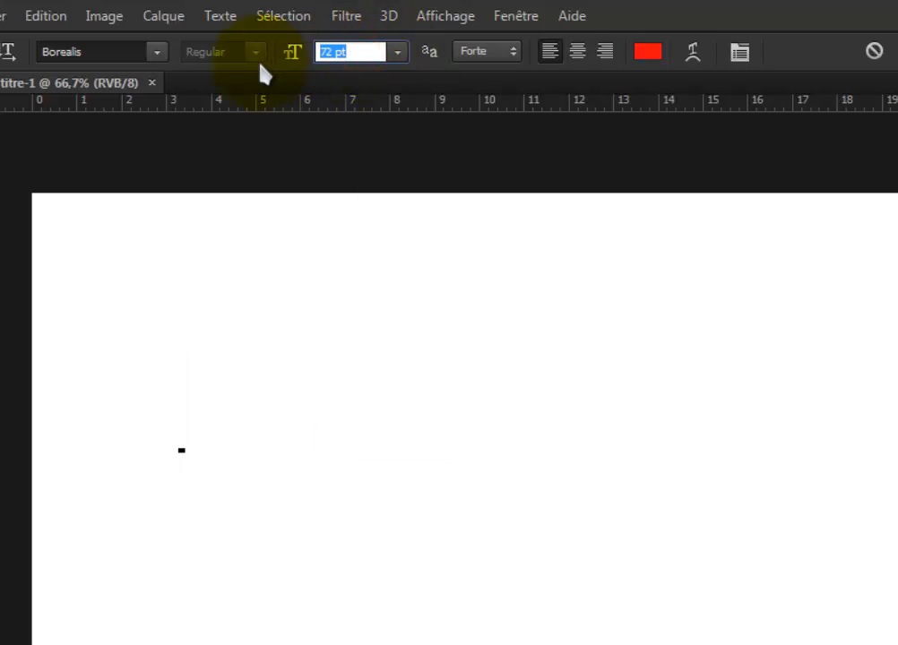
pyautogui.press('BackSpace')
pyautogui.write('120')
pyautogui.press('BackSpace')
pyautogui.press('BackSpace')
pyautogui.press('BackSpace')
pyautogui.write('72')
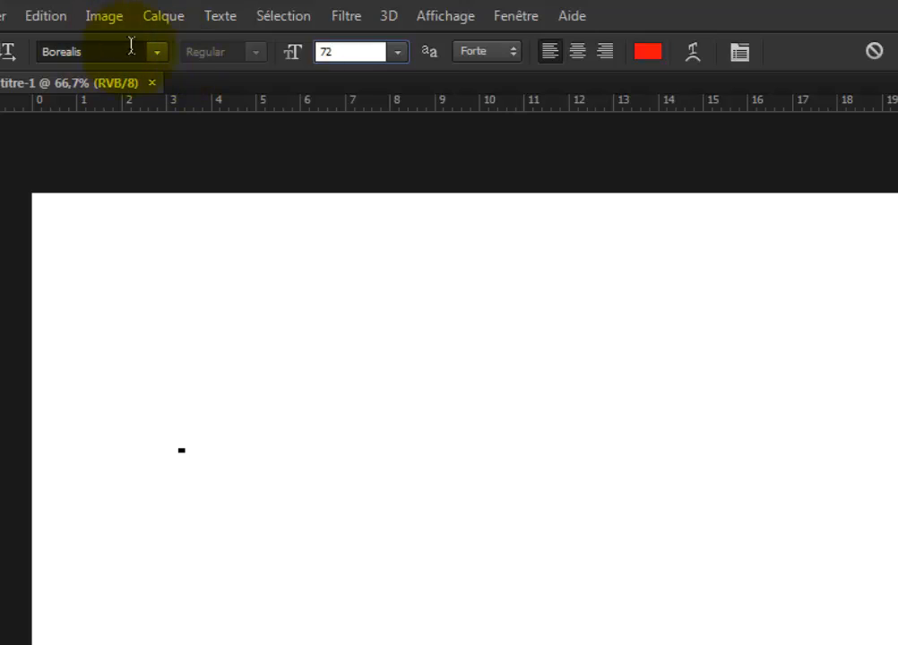
pyautogui.click(159, 51)
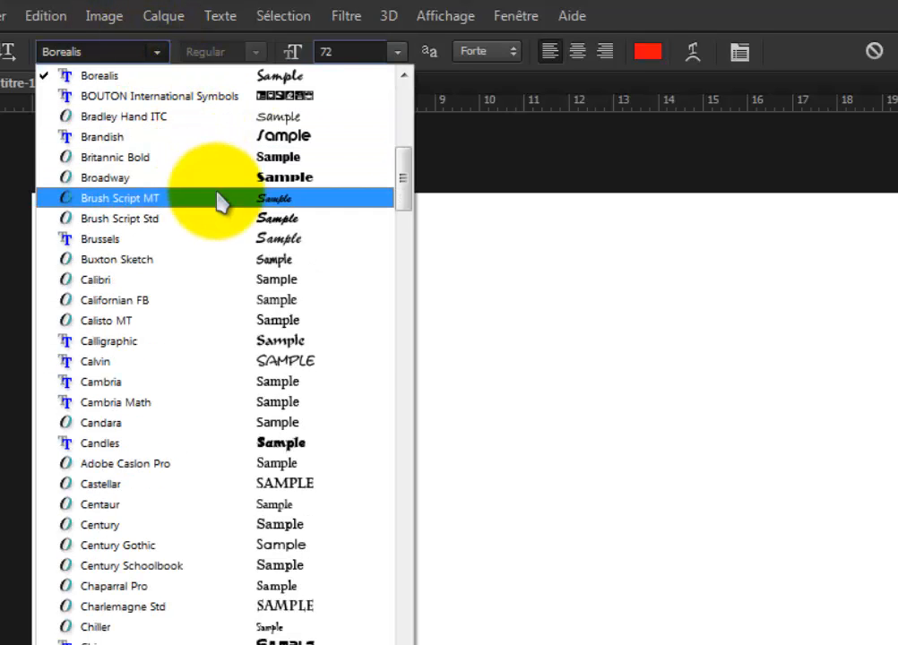
pyautogui.click(269, 443)
# Type the title 'SworDoom77' on the canvas.
pyautogui.write('ioh')
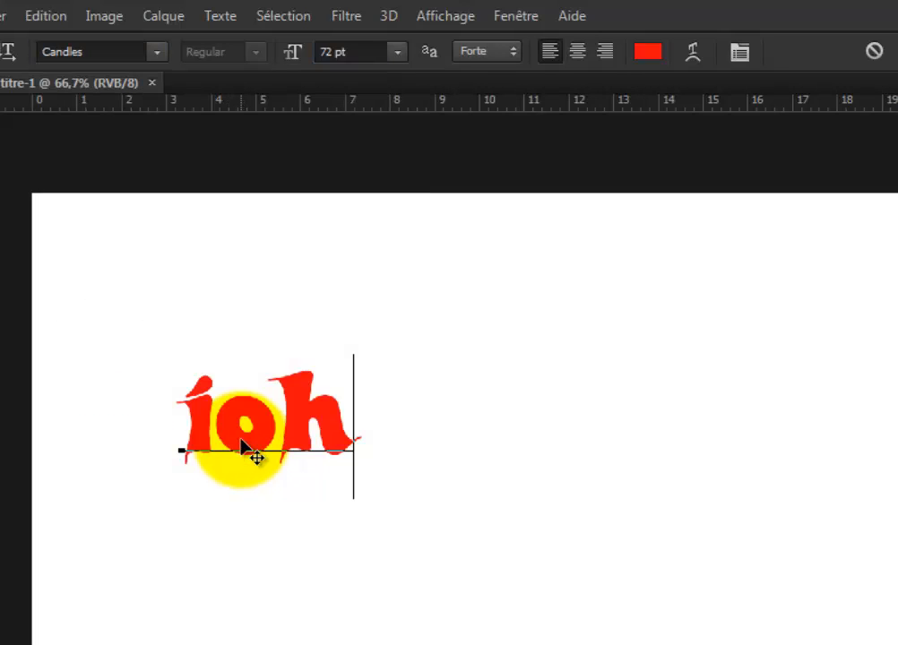
pyautogui.press('BackSpace')
pyautogui.press('BackSpace')
pyautogui.press('BackSpace')
pyautogui.write('SworDoom')
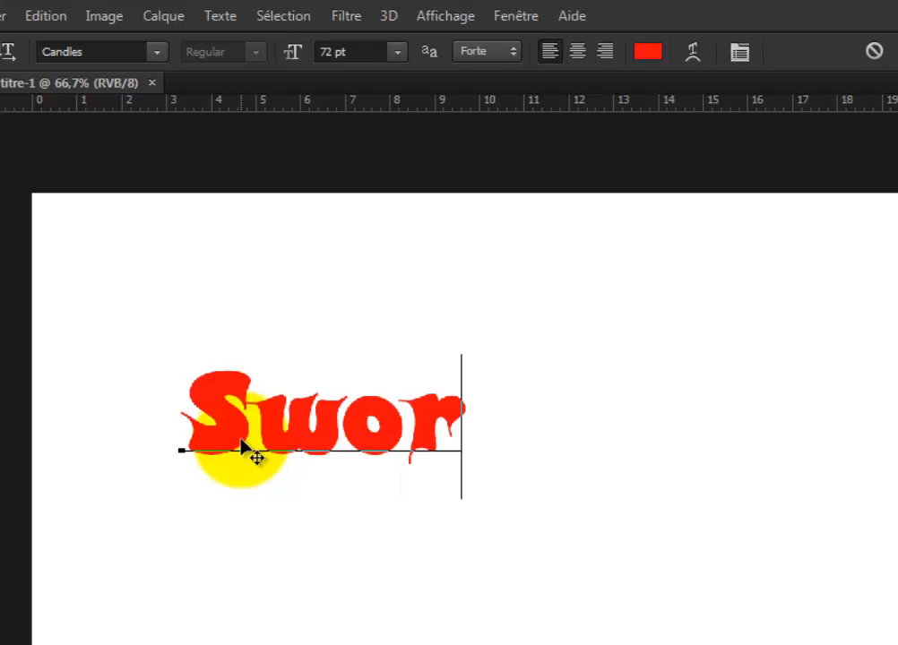
pyautogui.write('77')
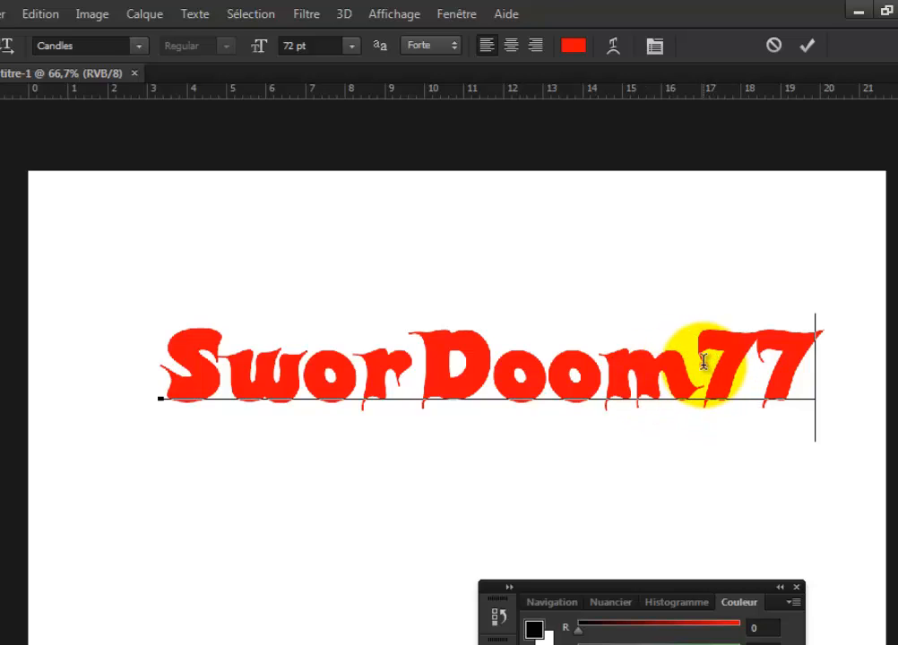
# Select the '77' at the end of the title.
pyautogui.moveTo(704, 361); pyautogui.dragTo(815, 366)
pyautogui.click(702, 366)
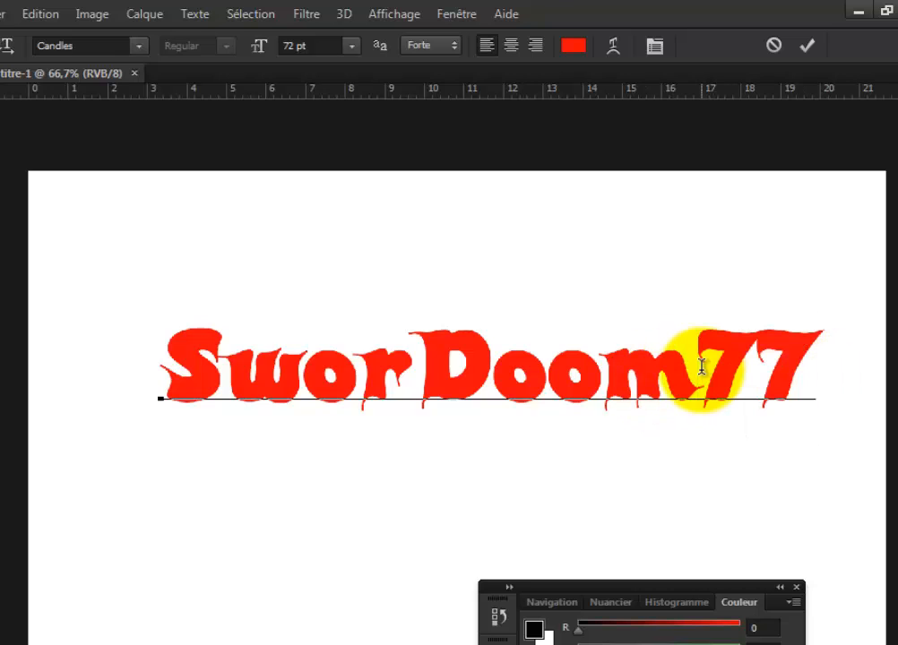
pyautogui.moveTo(704, 358); pyautogui.dragTo(798, 362)
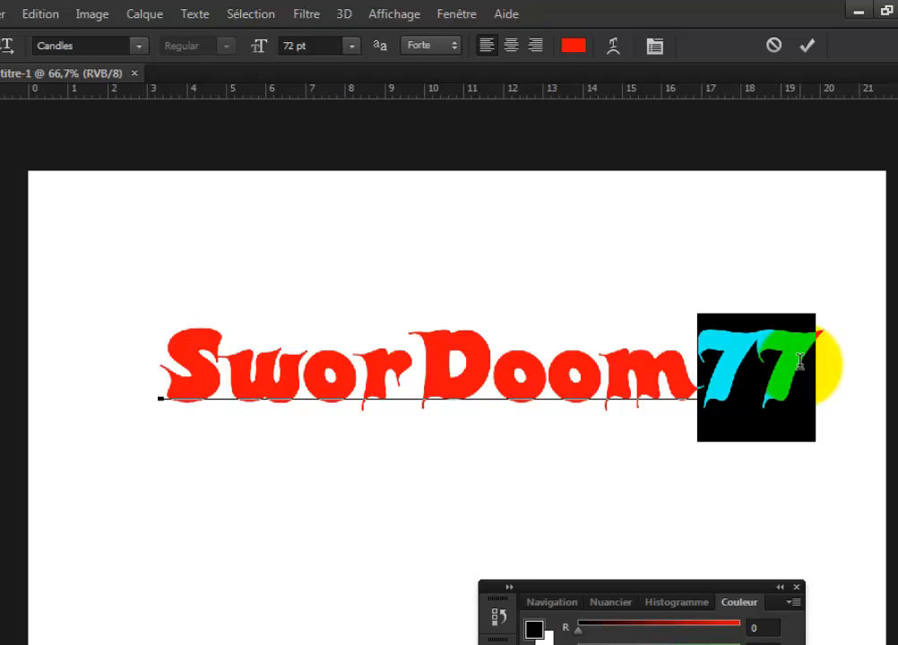
# Colour the selected 77 teal (#19c3a1).
pyautogui.click(573, 46)
pyautogui.click(212, 262)
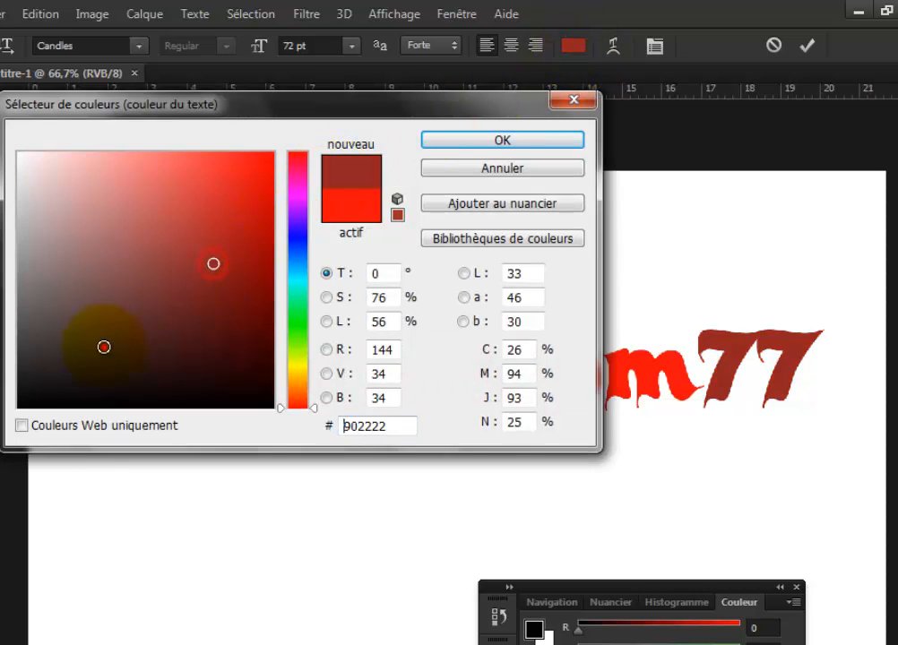
pyautogui.click(104, 347)
pyautogui.click(300, 289)
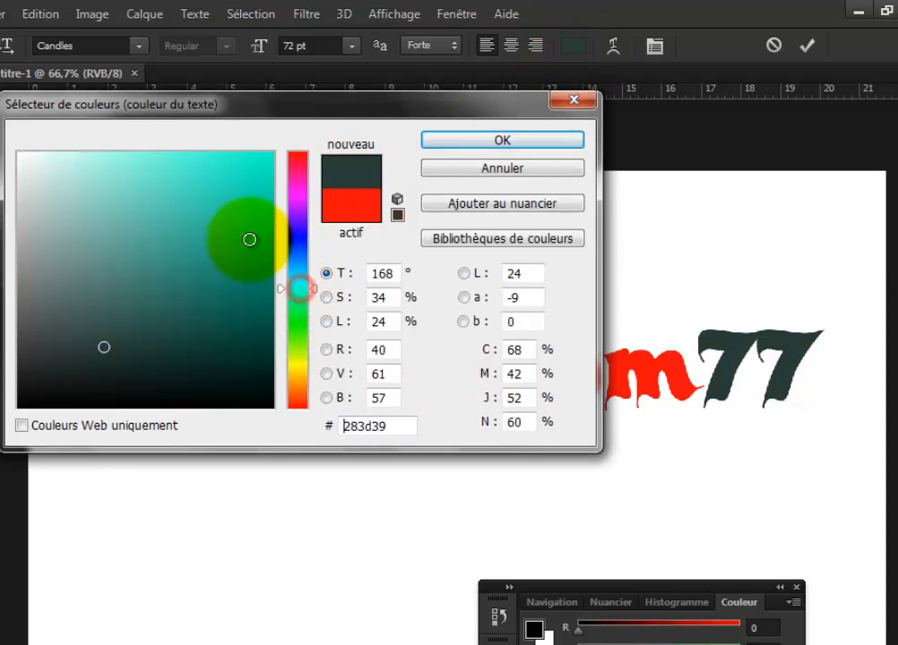
pyautogui.click(240, 213)
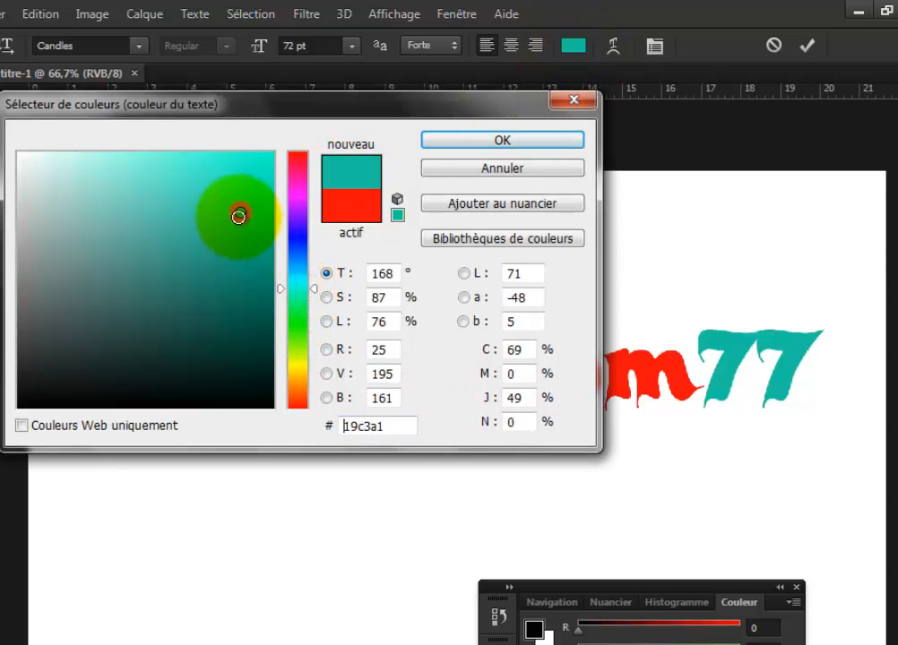
pyautogui.click(481, 142)
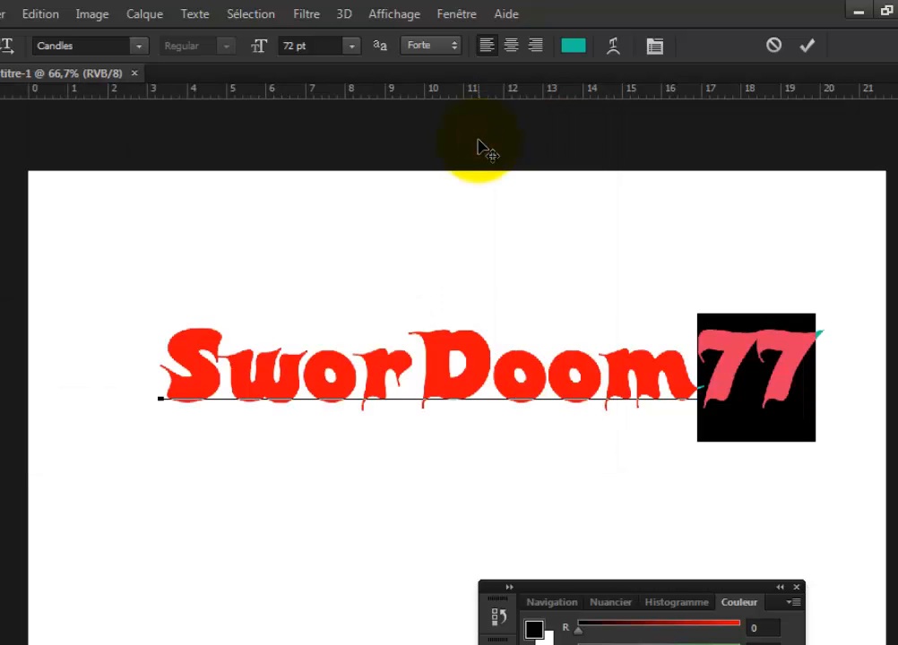
# Select all the title text, try the alignment options, and settle on left alignment.
pyautogui.click(619, 359)
pyautogui.moveTo(828, 360); pyautogui.dragTo(825, 362)
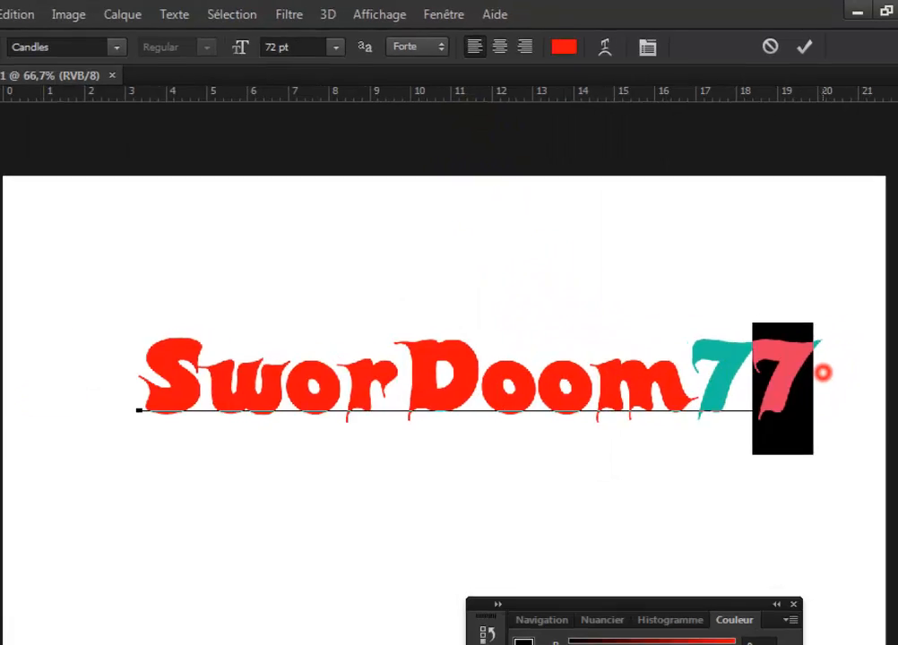
pyautogui.hotkey('ctrl', 'a')
pyautogui.click(499, 46)
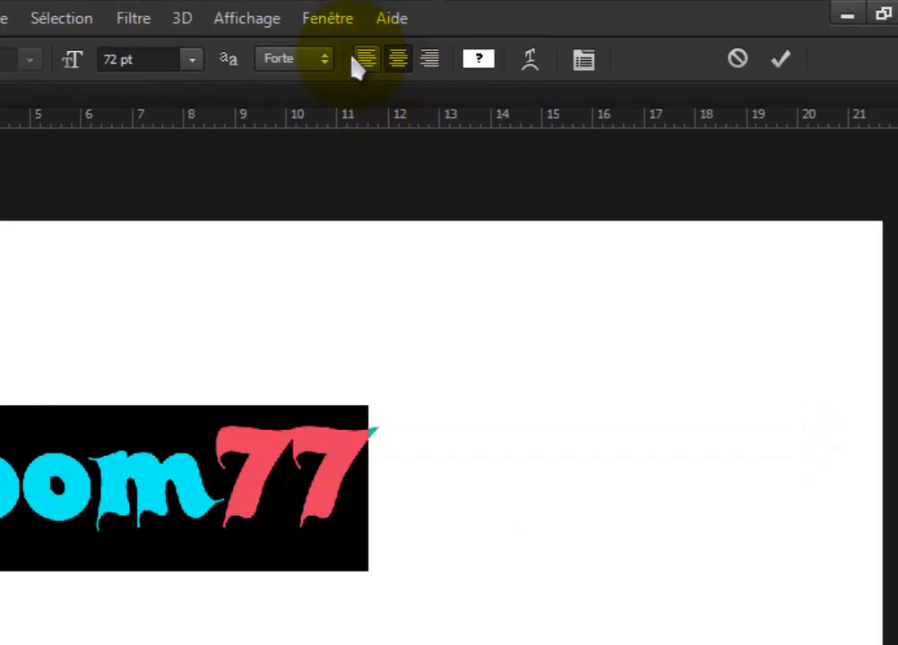
pyautogui.click(364, 59)
pyautogui.click(429, 59)
pyautogui.click(397, 59)
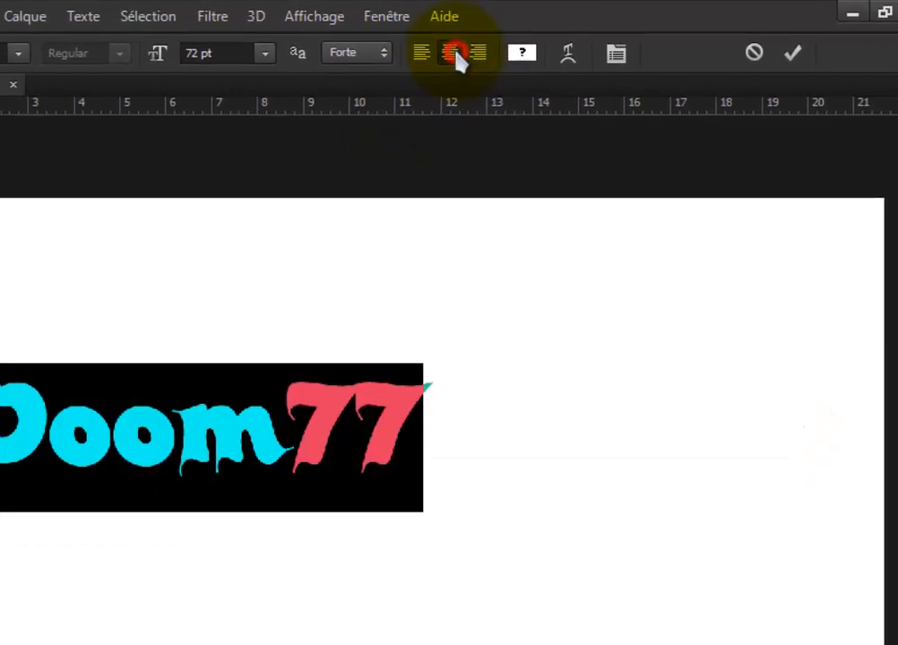
pyautogui.click(367, 59)
pyautogui.click(473, 50)
pyautogui.click(487, 388)
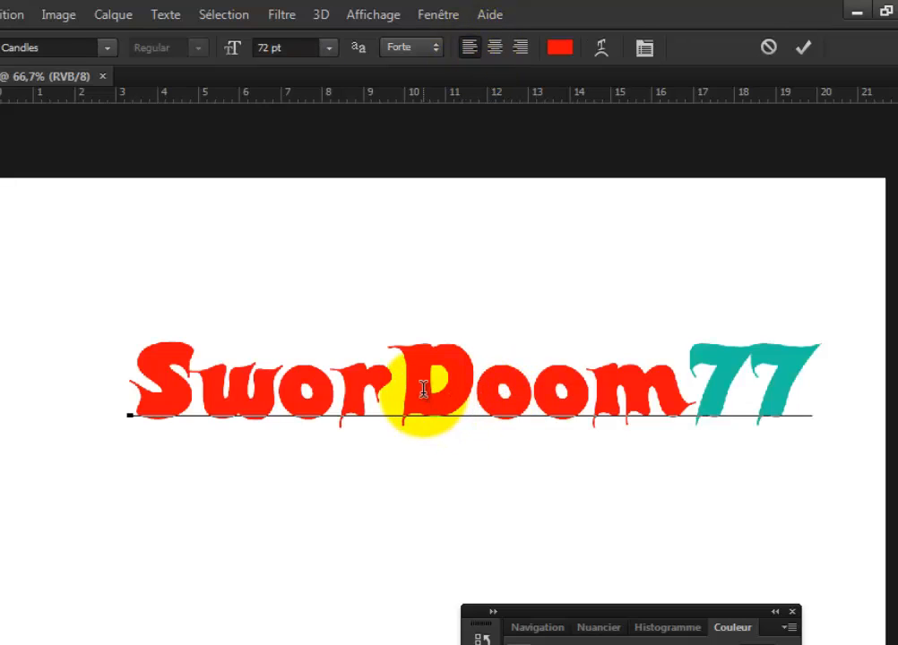
# Select the whole SworDoom77 title and scrub its font size up to 76 pt.
pyautogui.moveTo(818, 387); pyautogui.dragTo(130, 380)
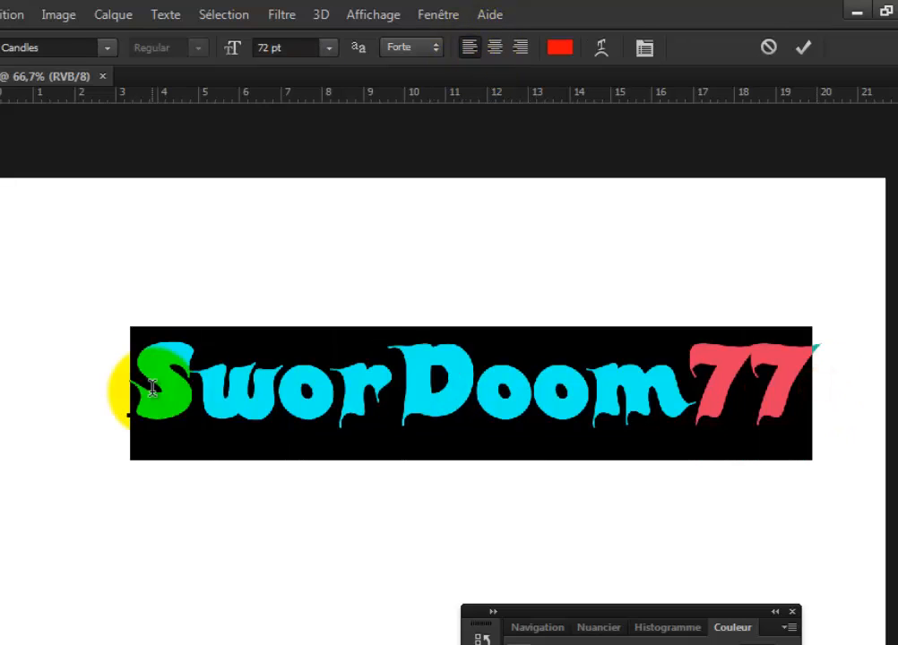
pyautogui.click(276, 45)
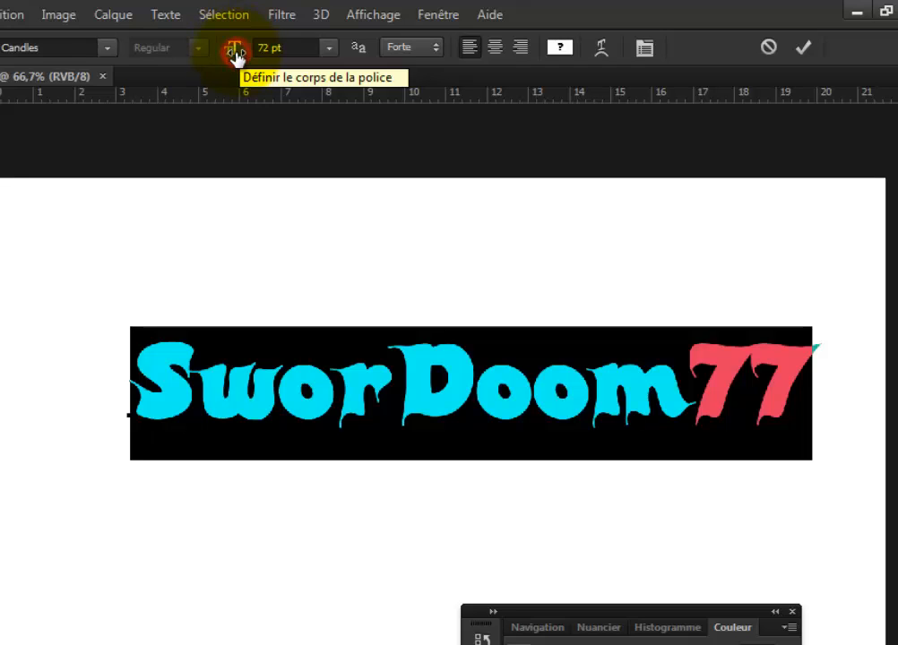
pyautogui.moveTo(234, 54)
pyautogui.mouseDown()
pyautogui.moveTo(261, 53)
pyautogui.moveTo(231, 55)
pyautogui.moveTo(240, 54)
pyautogui.mouseUp()
pyautogui.click(345, 376)
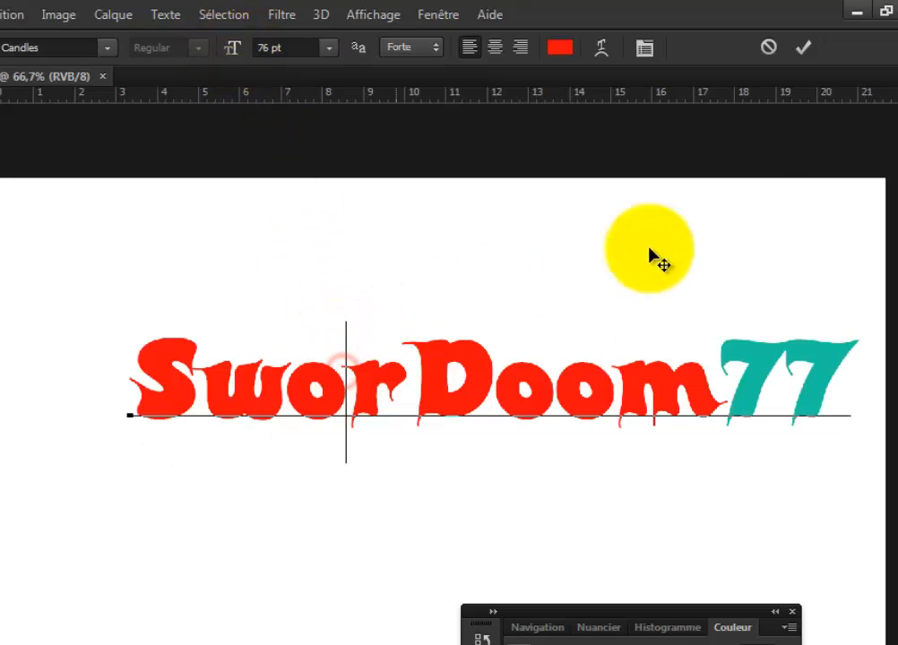
# Commit the title, move it higher on the canvas, and dock the Colour panel beside Layers.
pyautogui.click(804, 56)
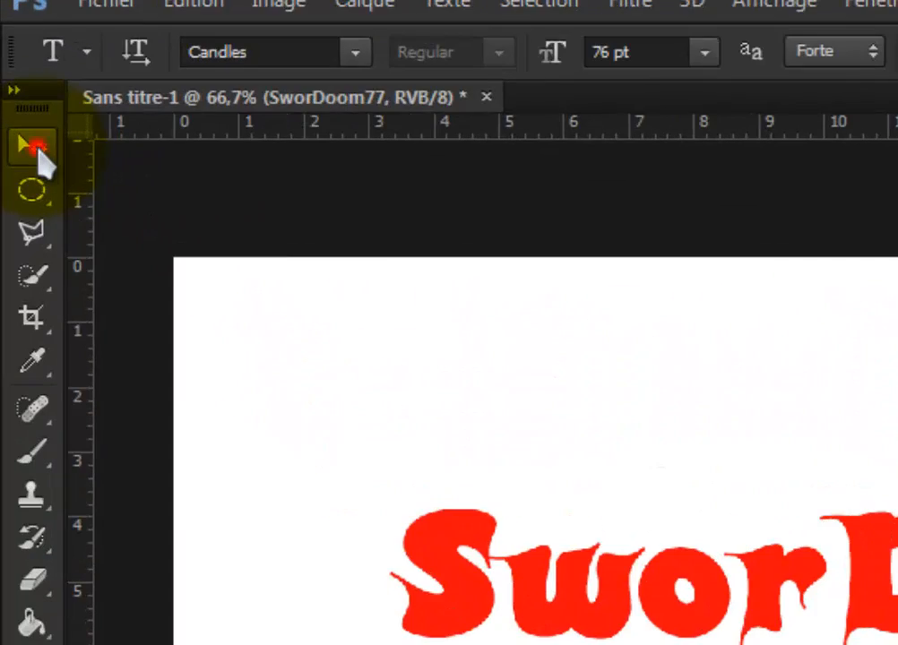
pyautogui.click(34, 147)
pyautogui.moveTo(633, 395); pyautogui.dragTo(557, 408)
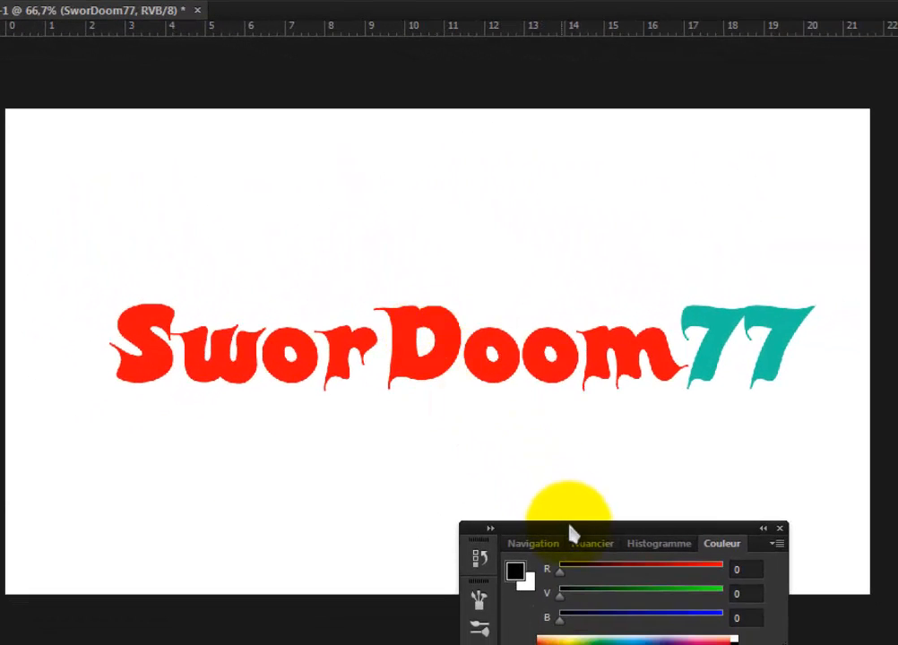
pyautogui.moveTo(570, 531); pyautogui.dragTo(663, 113)
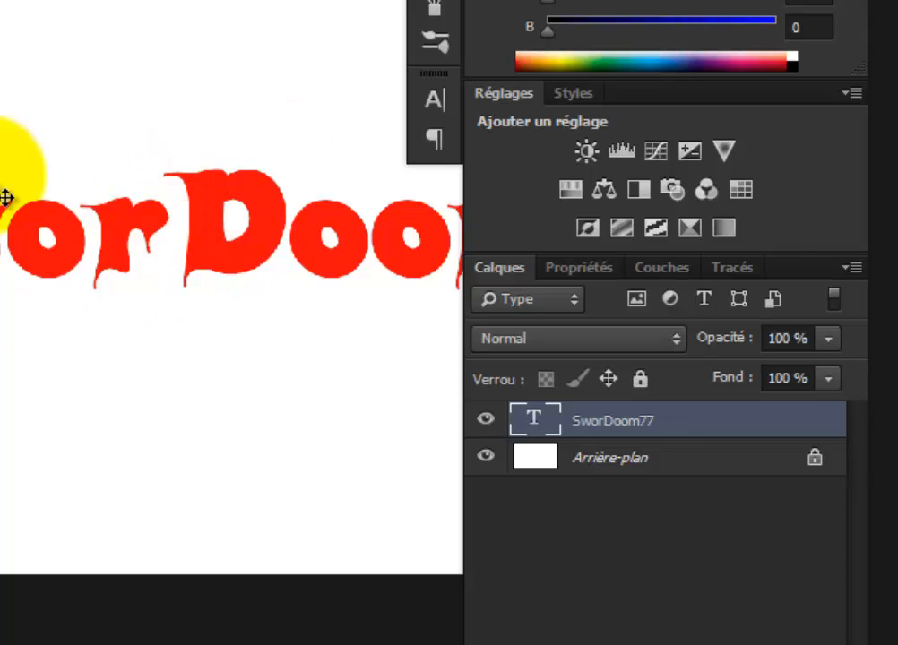
# Re-enter the title text, then deselect the letters and commit the edit.
pyautogui.doubleClick(537, 433)
pyautogui.moveTo(168, 387); pyautogui.dragTo(464, 388)
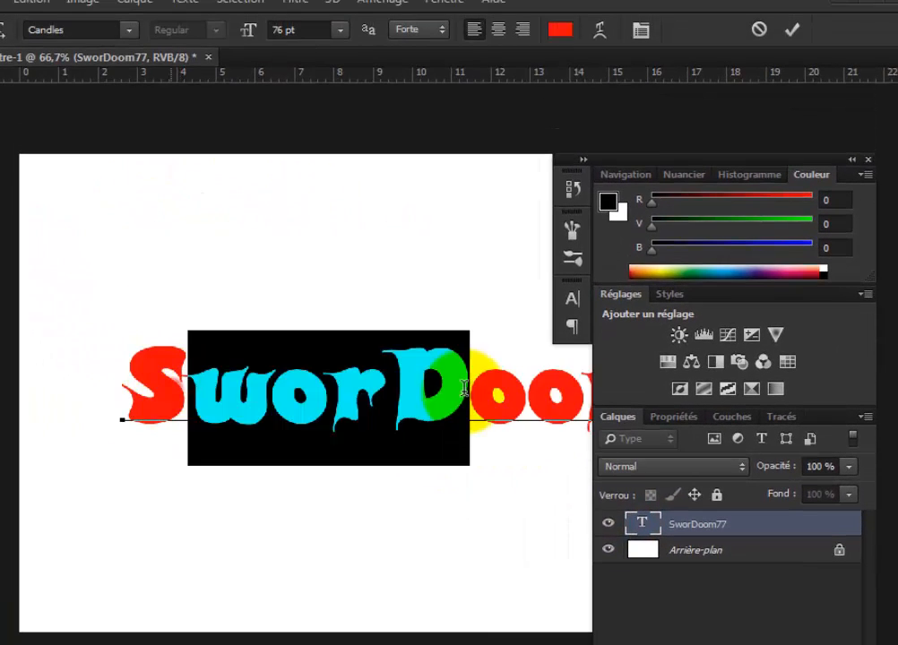
pyautogui.click(311, 395)
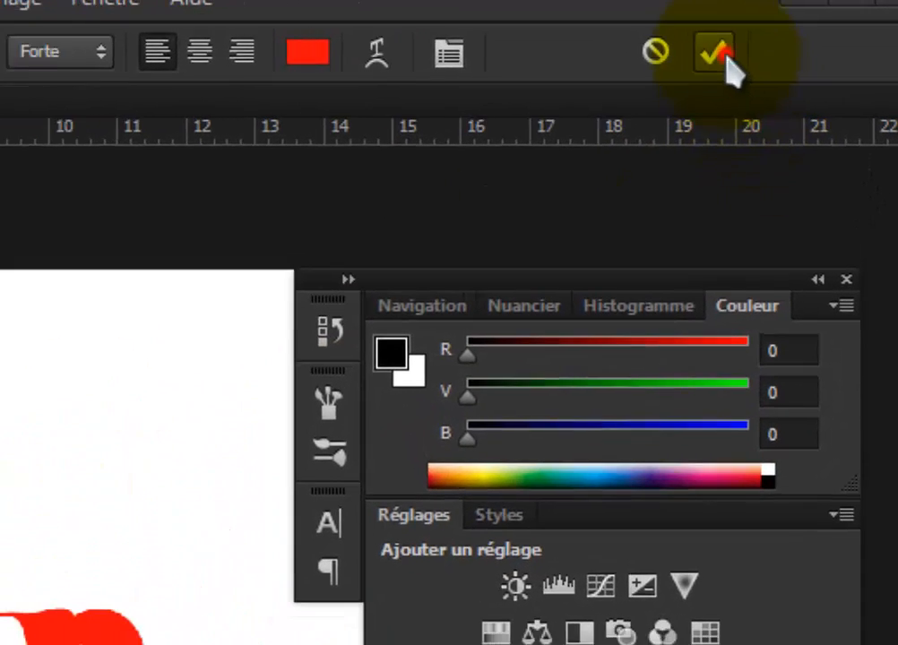
pyautogui.click(723, 54)
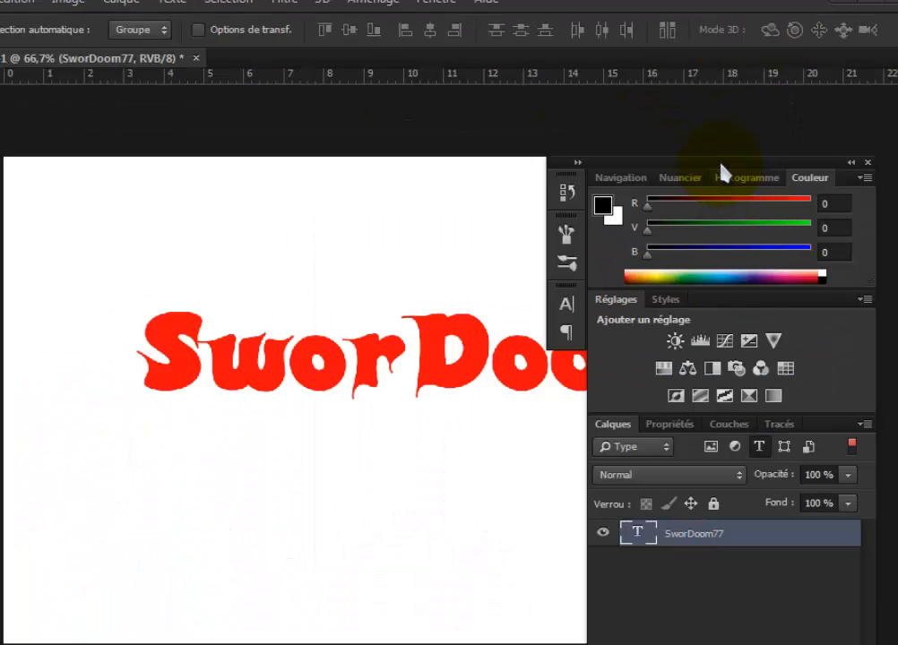
# Open Blending Options for the SworDoom77 layer and position the Layer Style window clear of the text.
pyautogui.moveTo(721, 170); pyautogui.dragTo(653, 126)
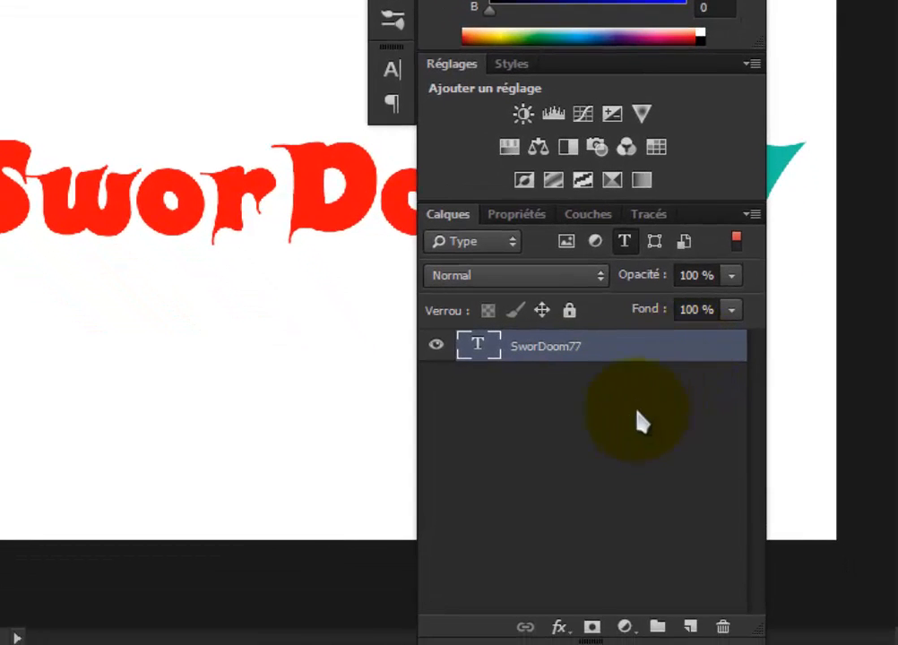
pyautogui.click(700, 489)
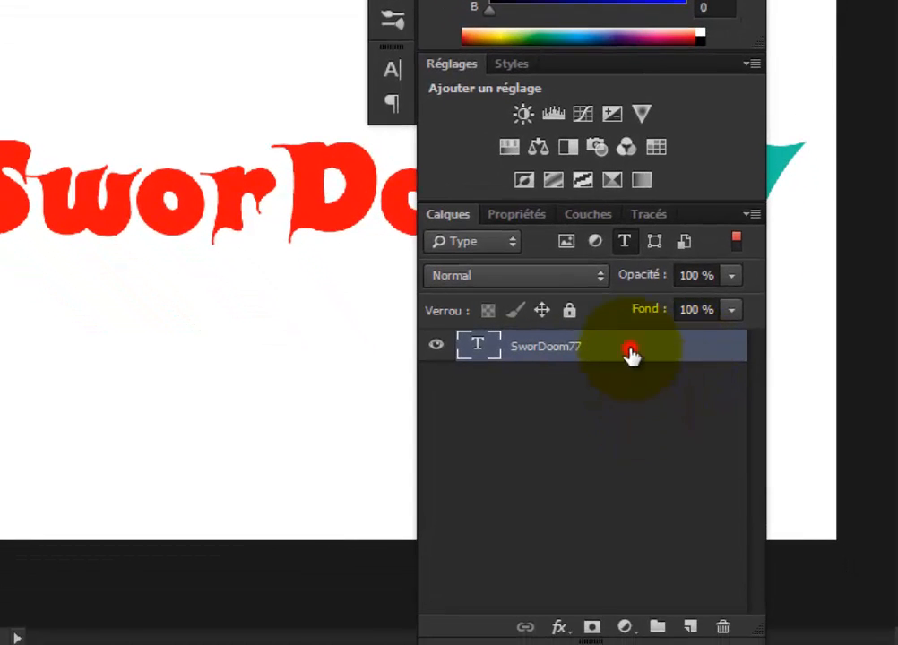
pyautogui.click(559, 625)
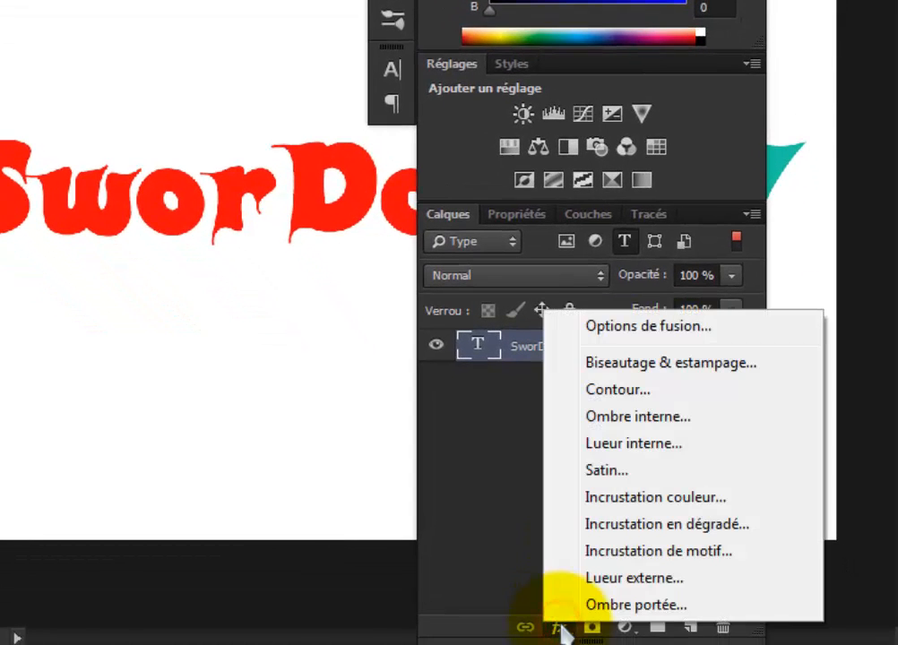
pyautogui.click(606, 344)
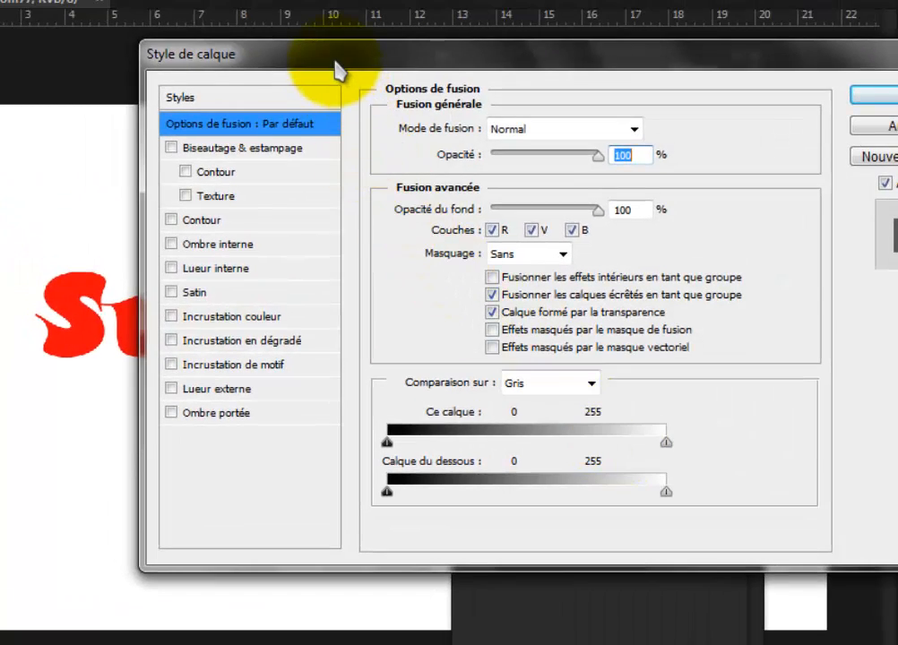
pyautogui.moveTo(332, 50); pyautogui.dragTo(455, 84)
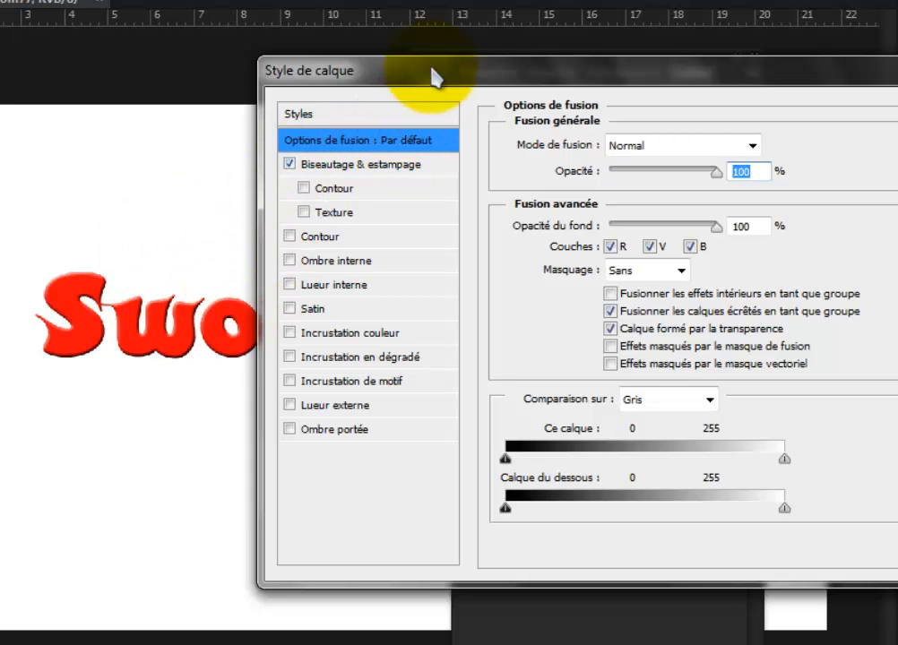
pyautogui.moveTo(430, 90); pyautogui.dragTo(415, 61)
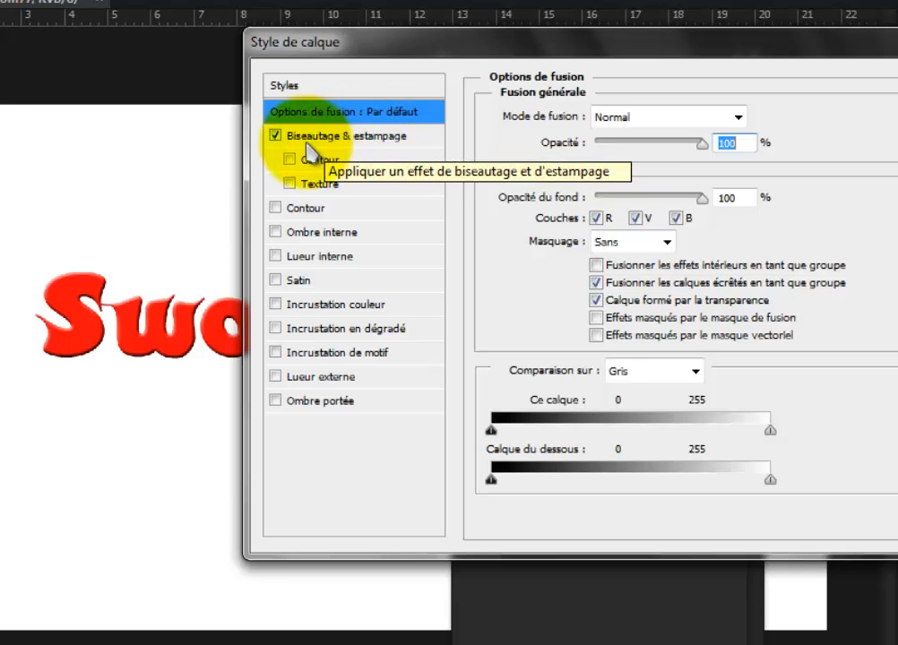
# Show Bevel & Emboss settings and set Style to Emboss with the Chisel Hard technique.
pyautogui.click(336, 136)
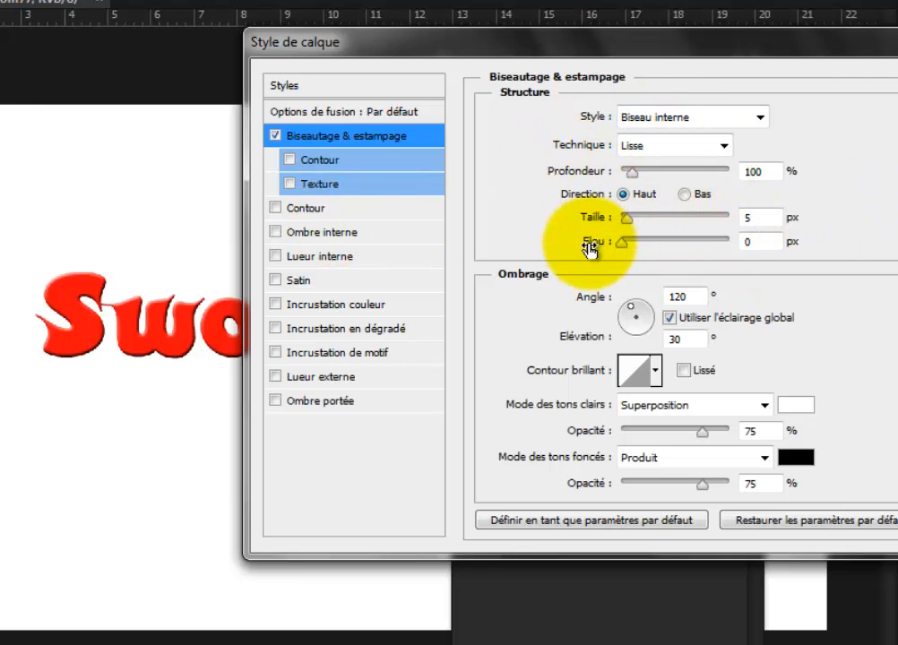
pyautogui.click(668, 117)
pyautogui.click(669, 140)
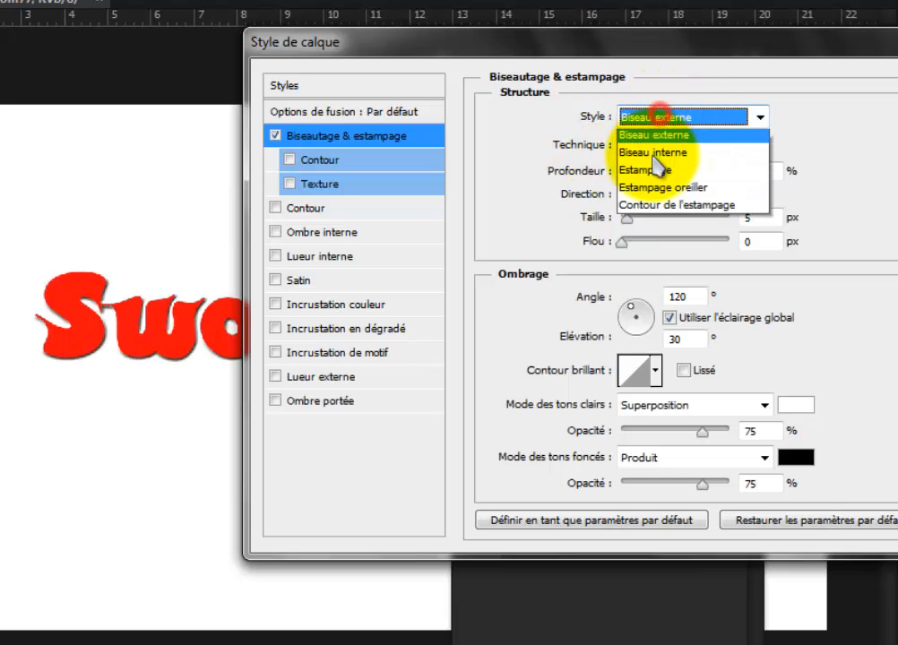
pyautogui.click(649, 177)
pyautogui.click(651, 122)
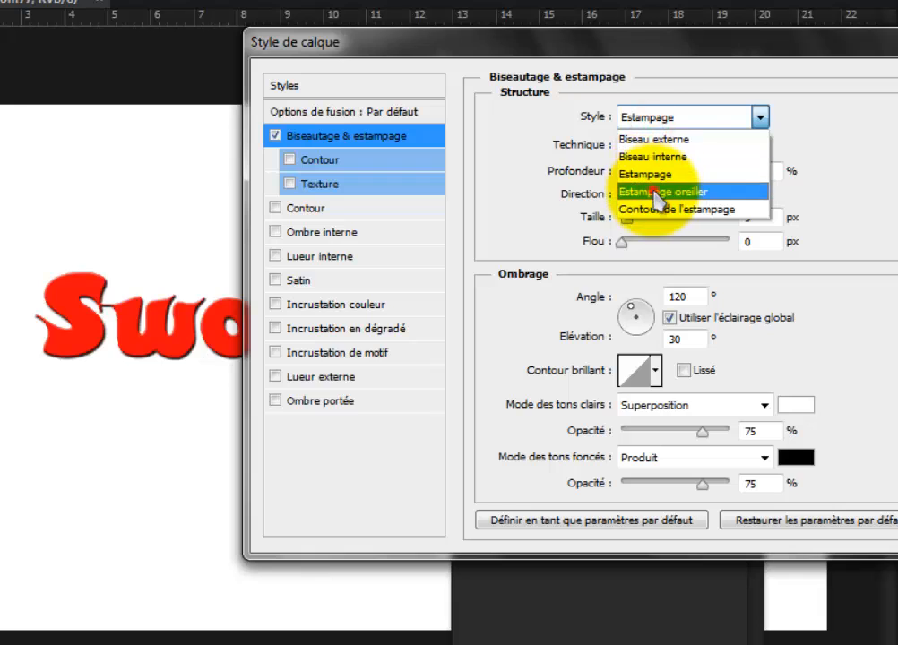
pyautogui.click(656, 191)
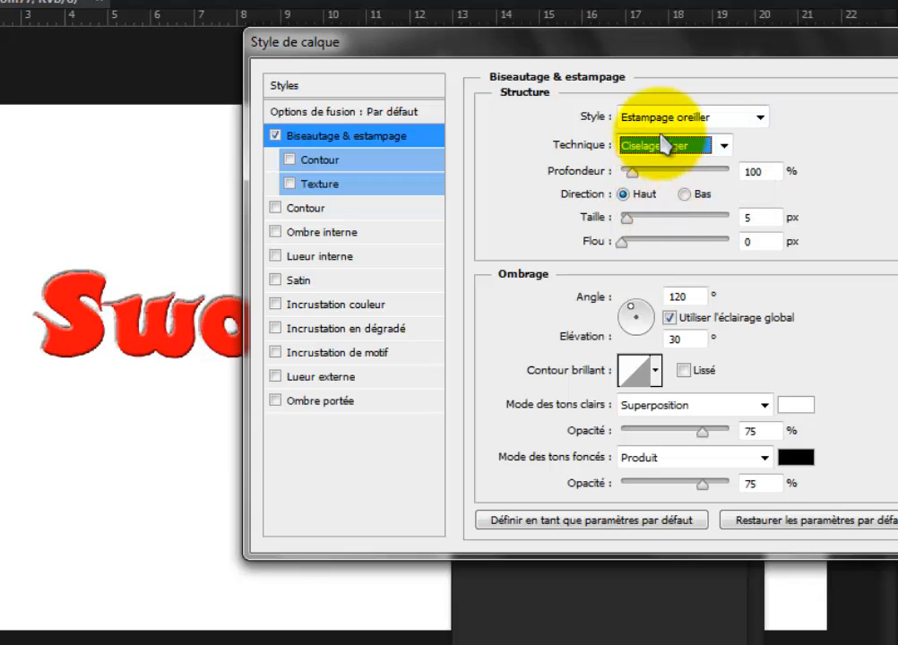
pyautogui.click(668, 143)
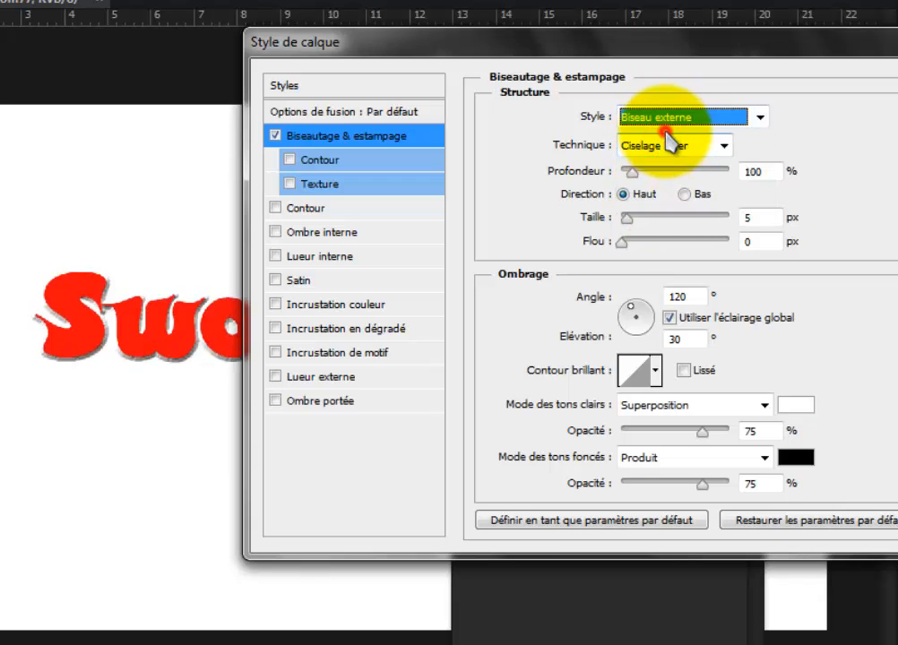
pyautogui.click(668, 166)
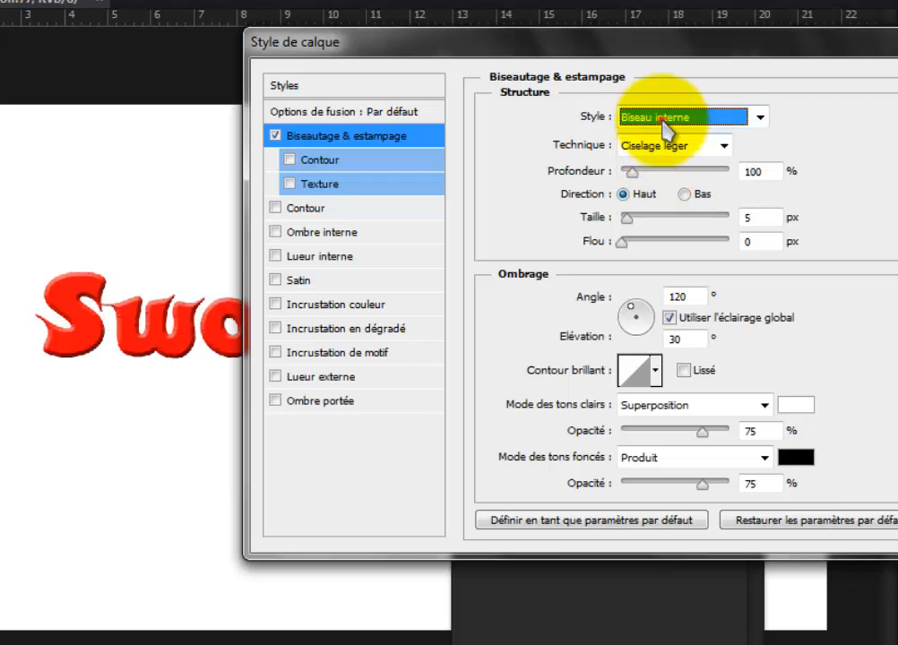
pyautogui.click(664, 119)
pyautogui.click(665, 177)
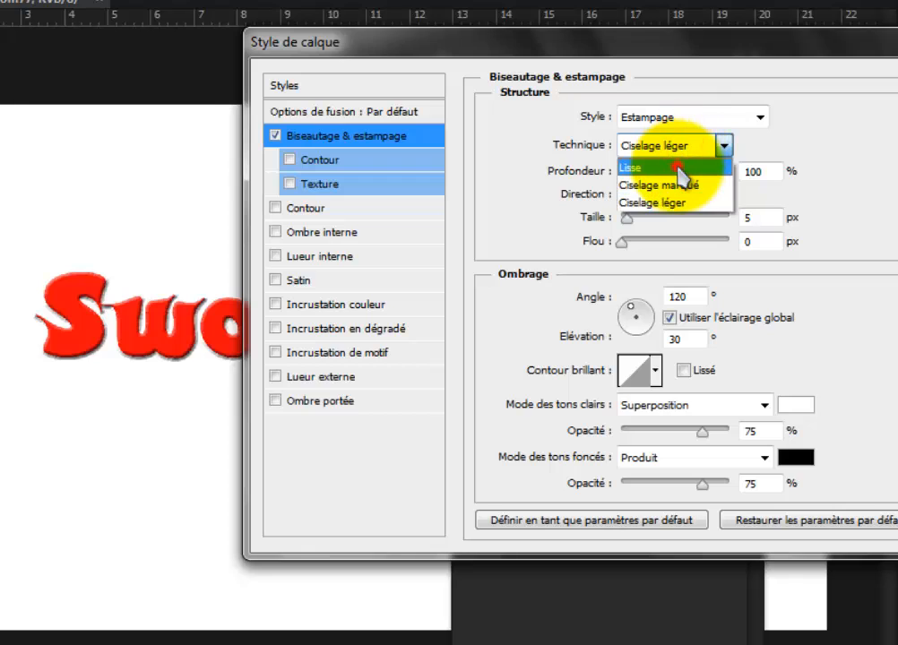
pyautogui.click(678, 167)
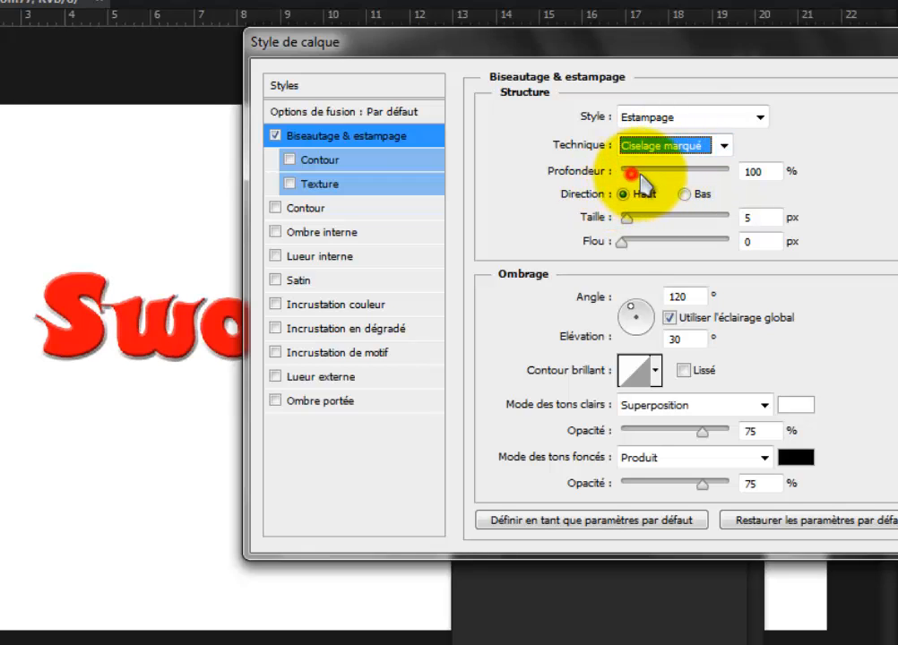
# Set depth 409%, size 16 px, soften 4 px, highlight opacity 80% and shadow opacity 65%.
pyautogui.moveTo(640, 174); pyautogui.dragTo(666, 170)
pyautogui.moveTo(638, 51); pyautogui.dragTo(586, 72)
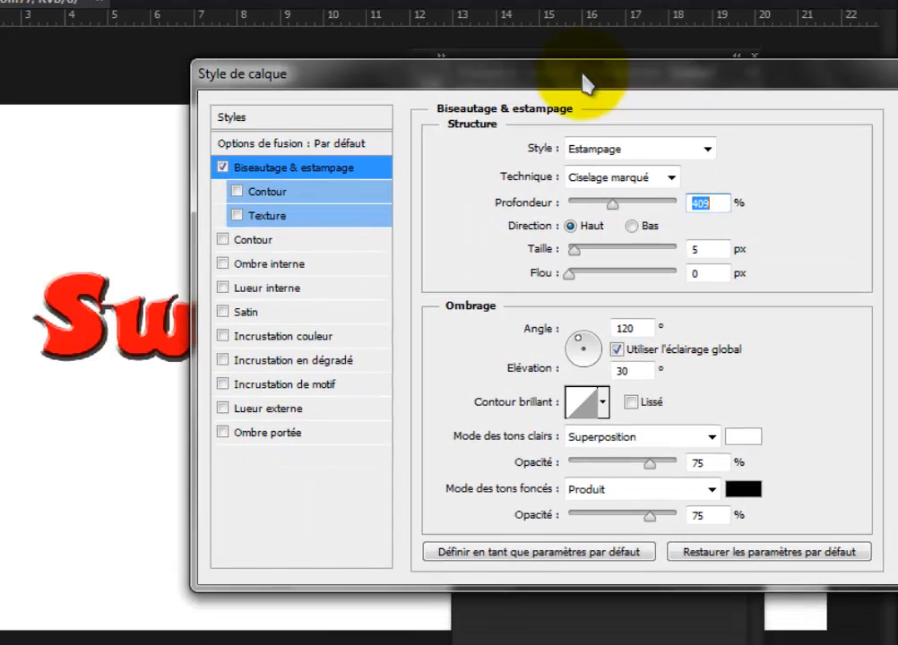
pyautogui.click(631, 226)
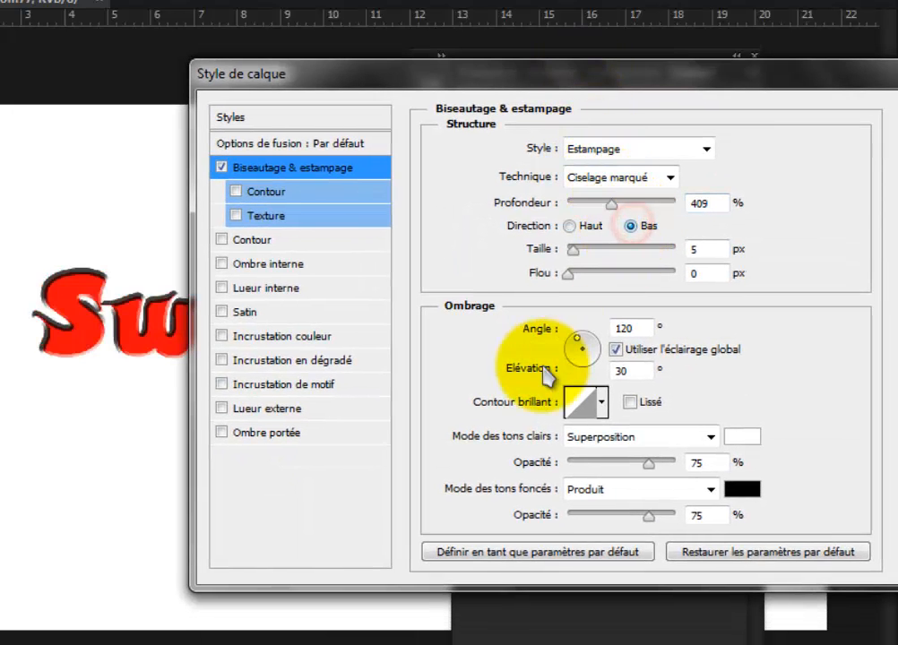
pyautogui.click(570, 225)
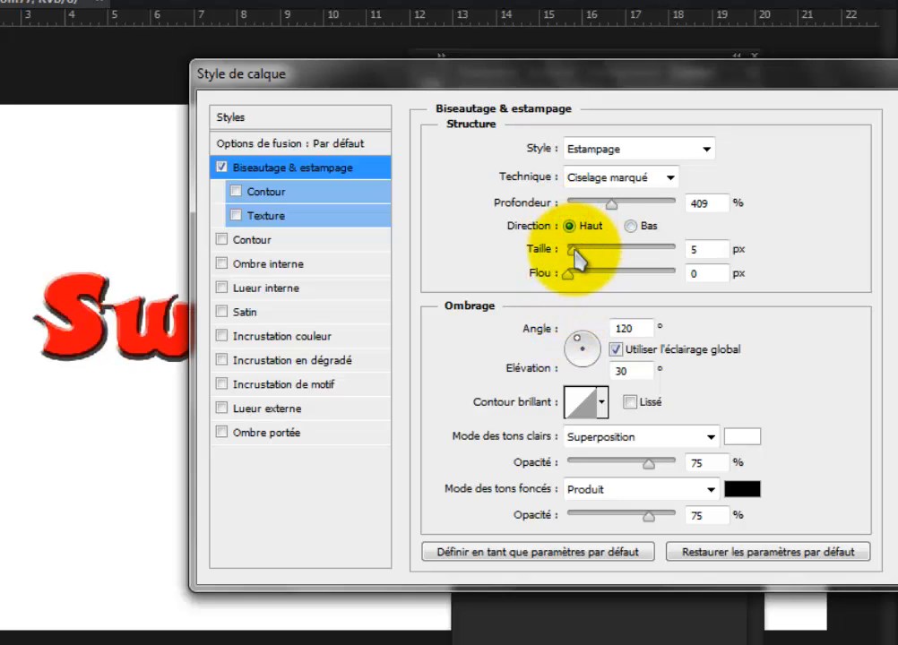
pyautogui.moveTo(571, 249); pyautogui.dragTo(605, 252)
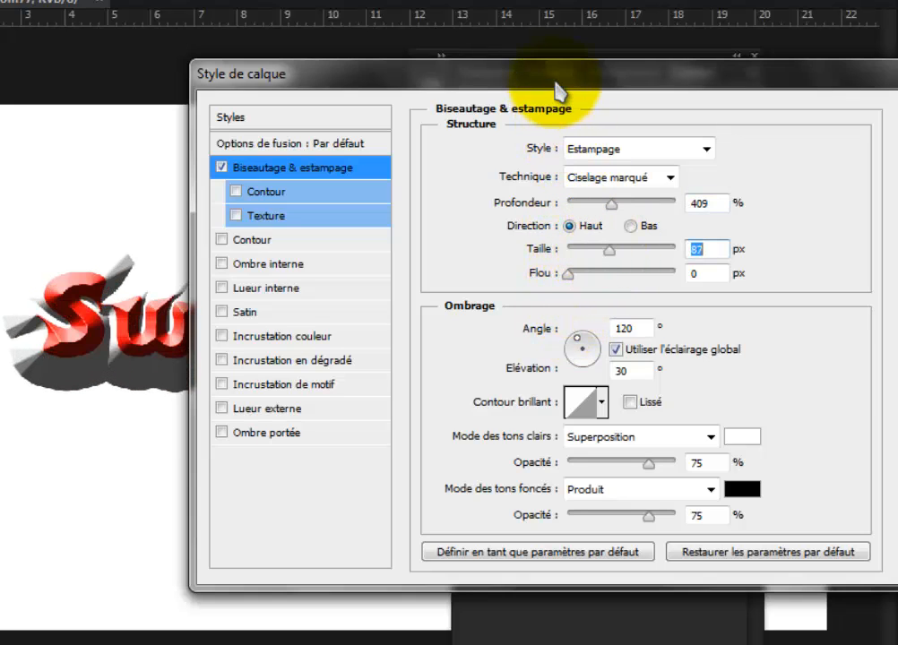
pyautogui.moveTo(558, 89); pyautogui.dragTo(632, 488)
pyautogui.moveTo(640, 475); pyautogui.dragTo(601, 64)
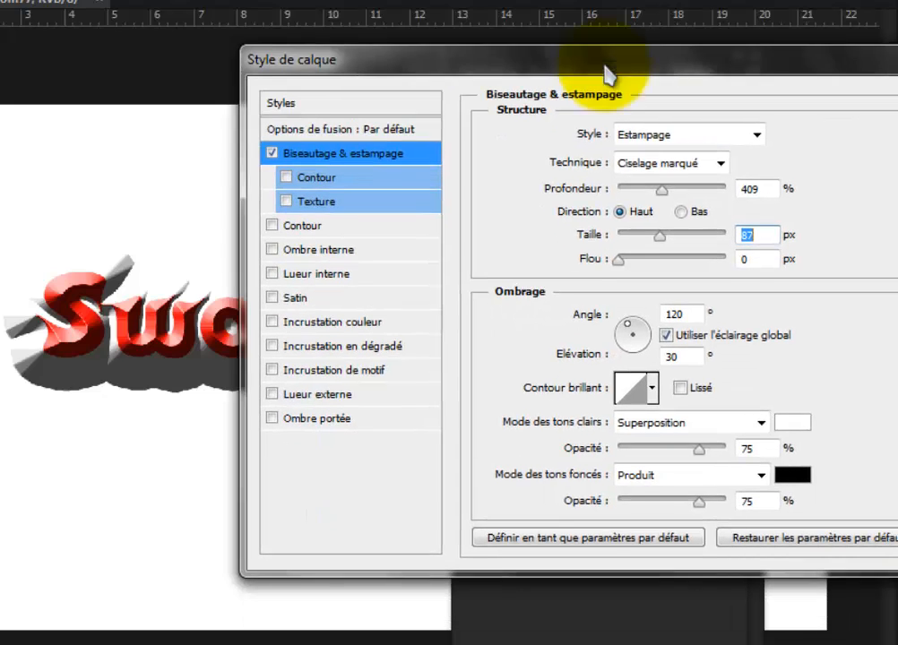
pyautogui.moveTo(619, 259); pyautogui.dragTo(634, 237)
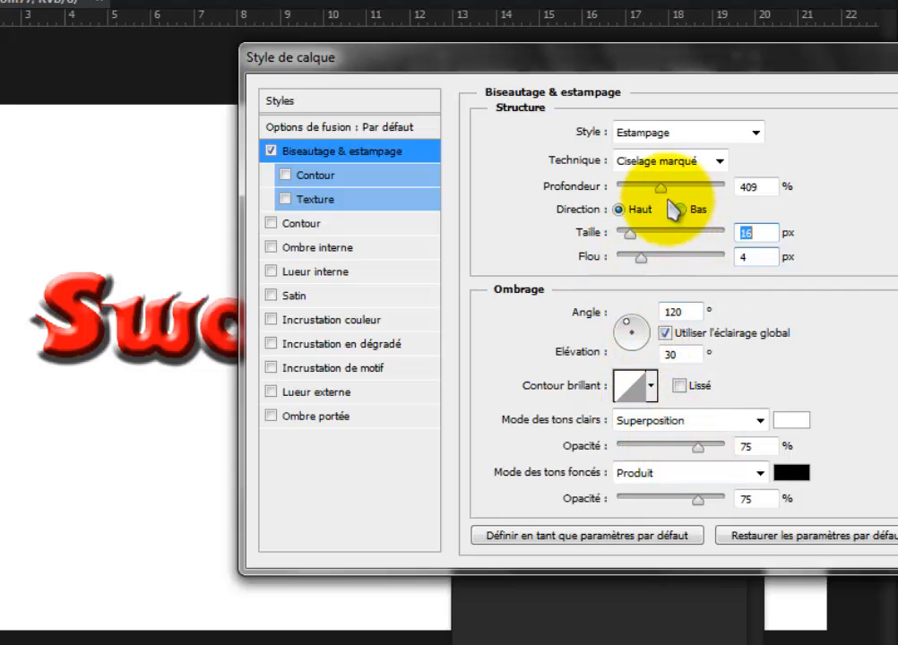
pyautogui.moveTo(698, 452)
pyautogui.mouseDown()
pyautogui.moveTo(741, 455)
pyautogui.moveTo(671, 451)
pyautogui.moveTo(708, 455)
pyautogui.mouseUp()
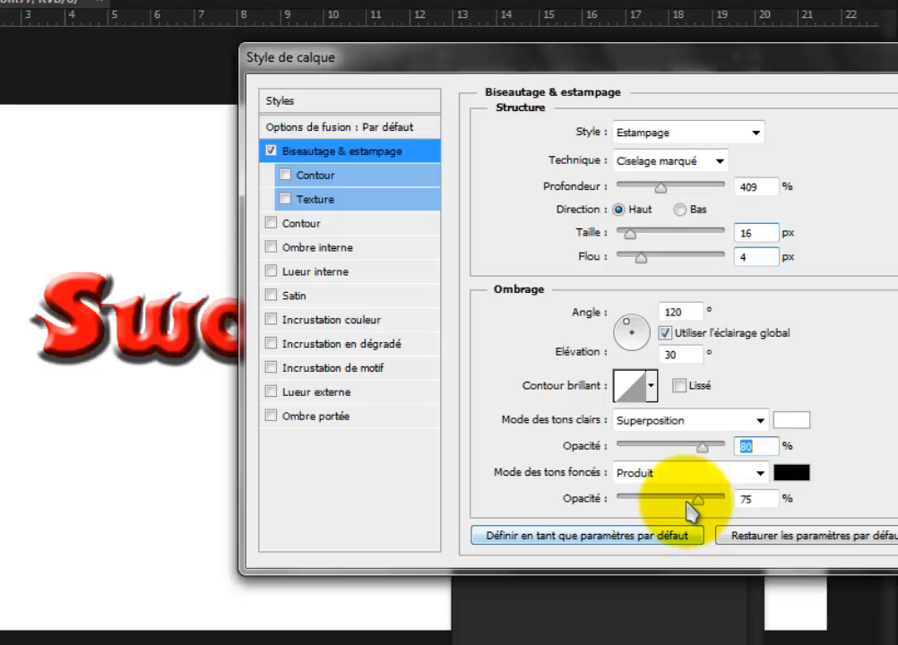
pyautogui.moveTo(703, 503)
pyautogui.mouseDown()
pyautogui.moveTo(677, 513)
pyautogui.moveTo(688, 510)
pyautogui.mouseUp()
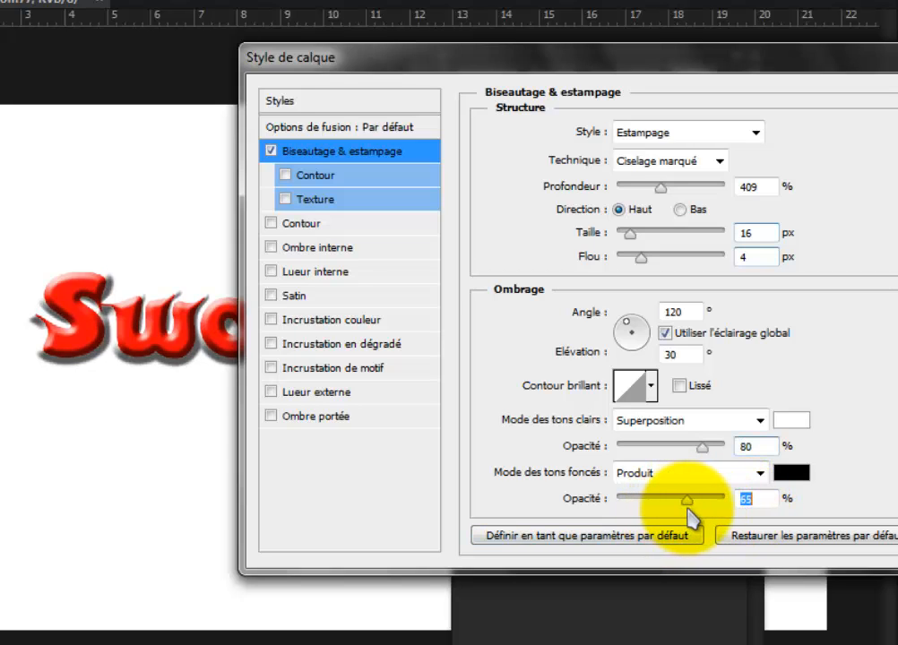
# Enable the woven-pattern Texture on the bevel (100% scale, +100 depth) and move the dialog below the text.
pyautogui.click(305, 179)
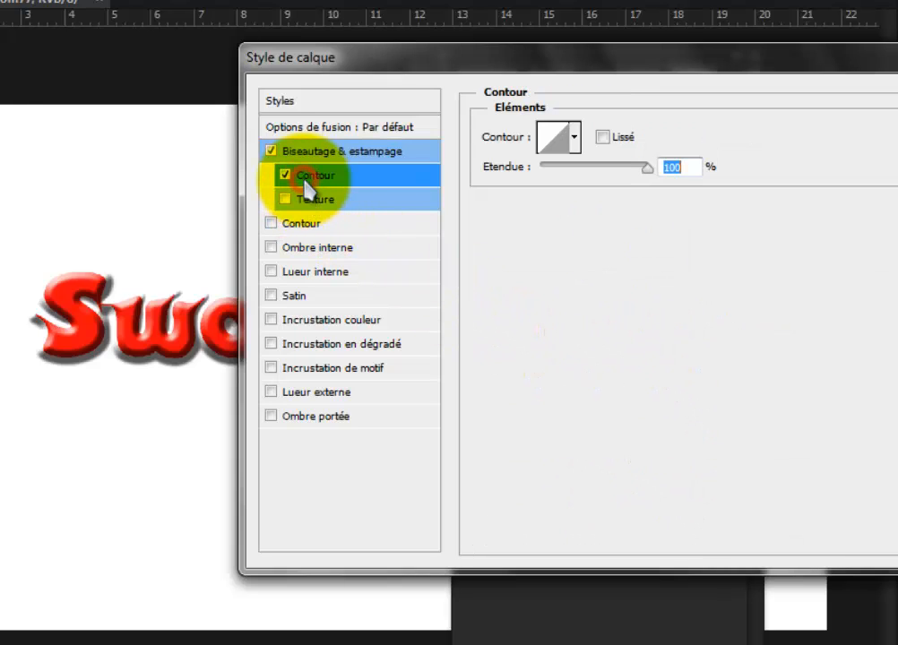
pyautogui.click(285, 175)
pyautogui.click(328, 200)
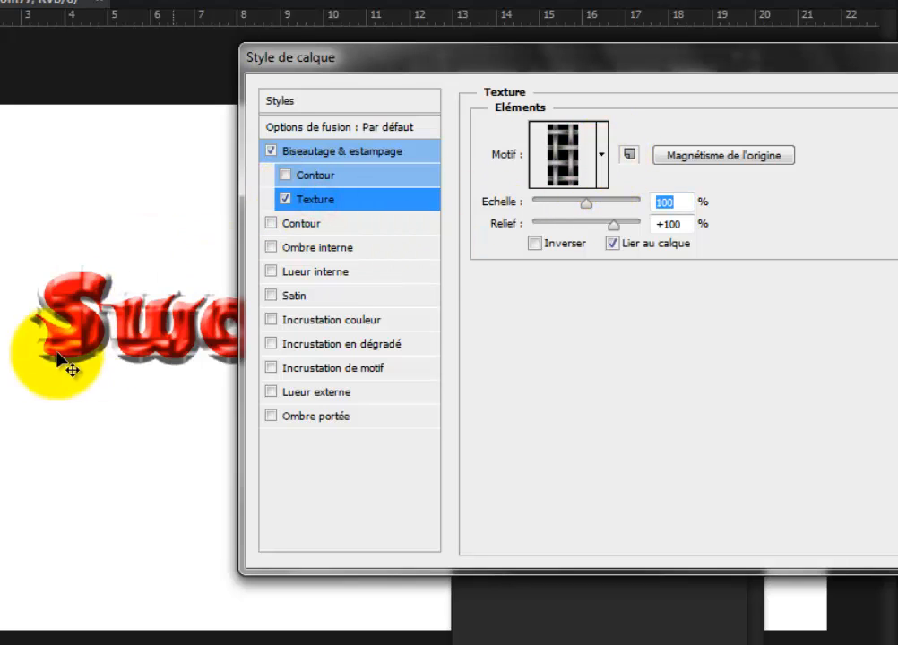
pyautogui.moveTo(455, 63); pyautogui.dragTo(286, 441)
pyautogui.moveTo(555, 59); pyautogui.dragTo(613, 619)
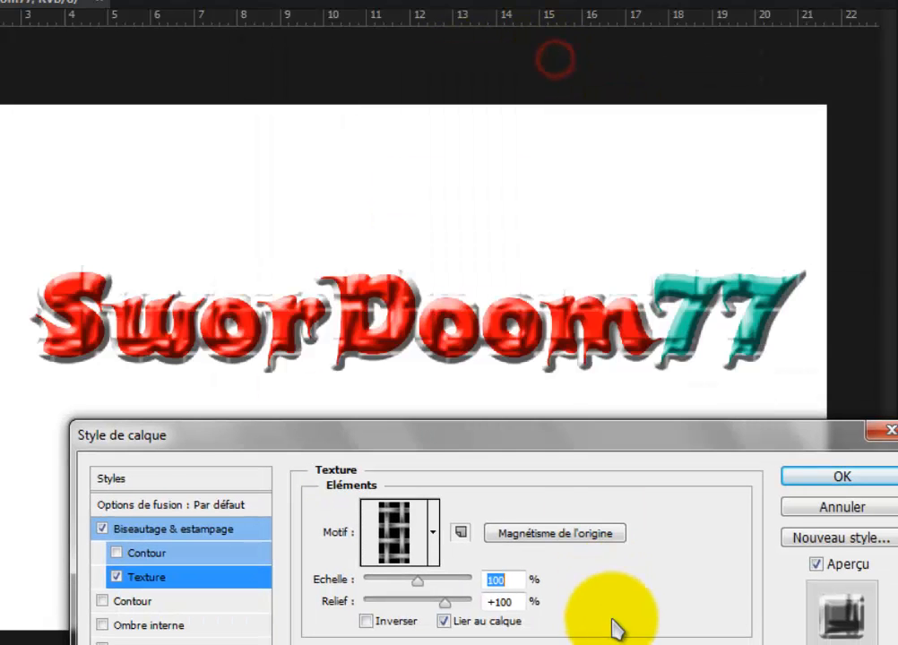
pyautogui.moveTo(535, 421); pyautogui.dragTo(509, 255)
# Try several bevel texture patterns on SworDoom77, including noisy grey and cloudy swatches.
pyautogui.moveTo(390, 329); pyautogui.dragTo(354, 412)
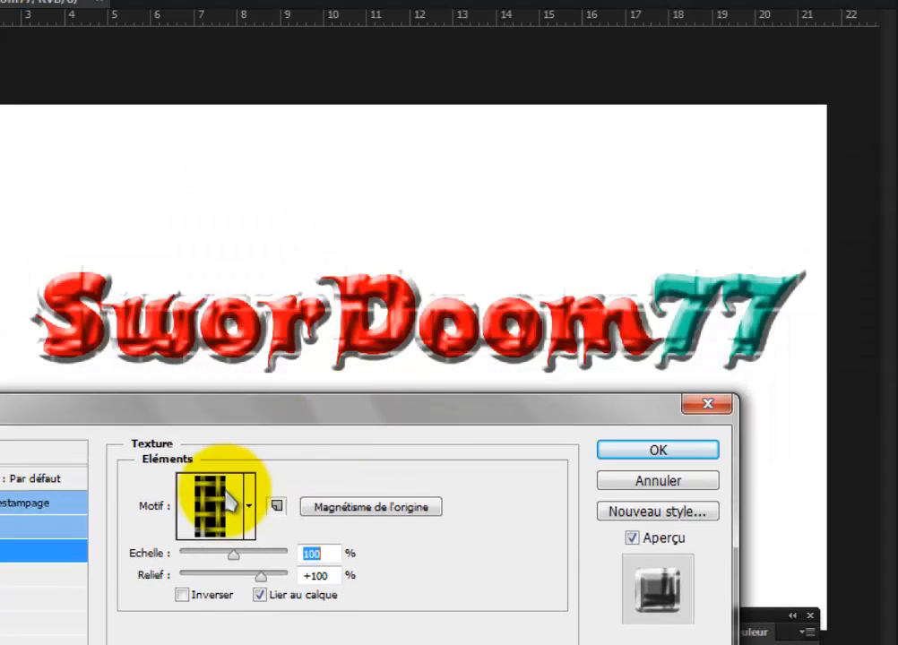
pyautogui.click(256, 507)
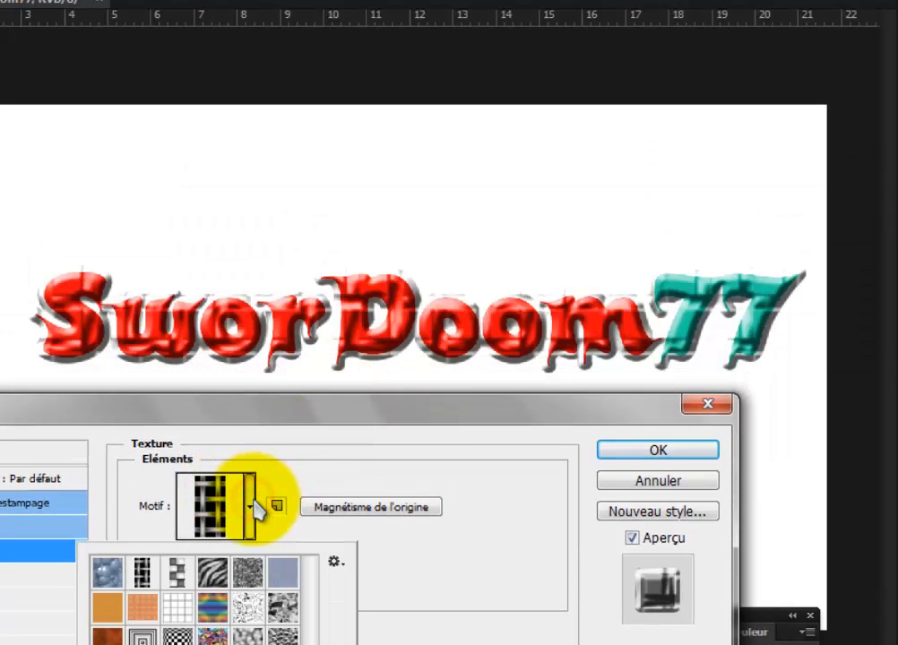
pyautogui.click(281, 574)
pyautogui.click(249, 574)
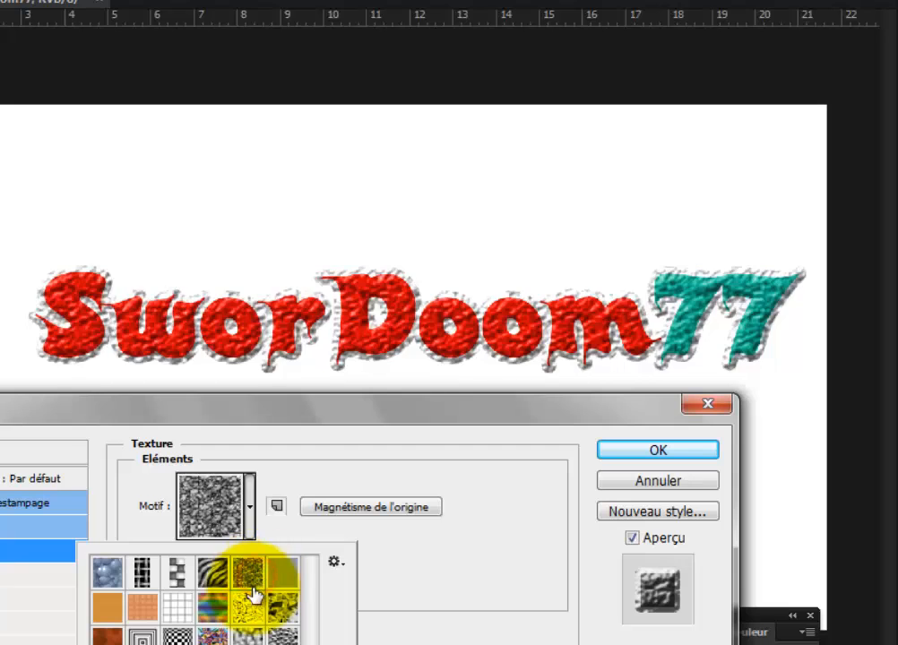
pyautogui.click(247, 610)
pyautogui.click(248, 639)
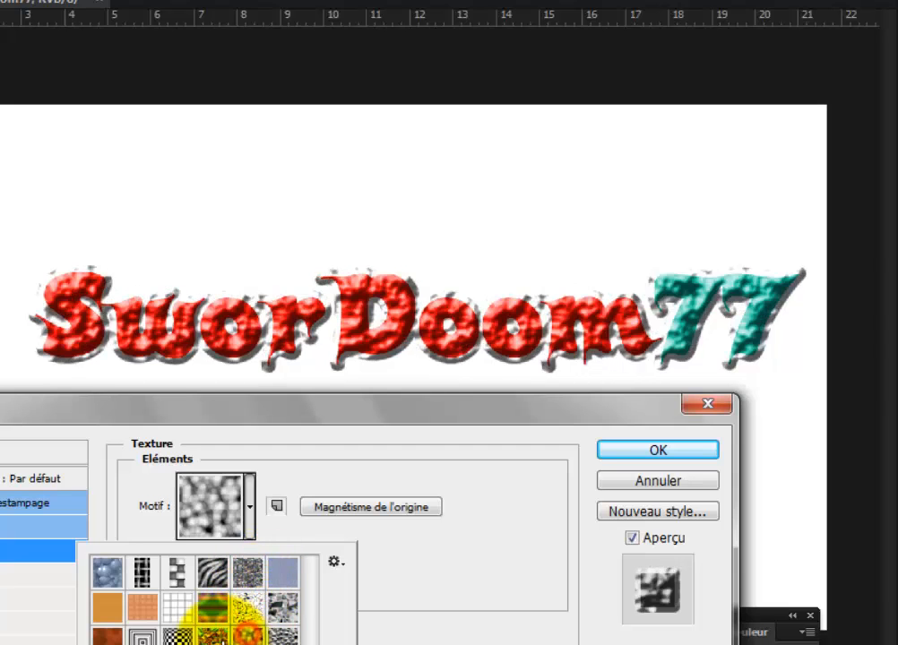
pyautogui.click(214, 639)
pyautogui.click(179, 639)
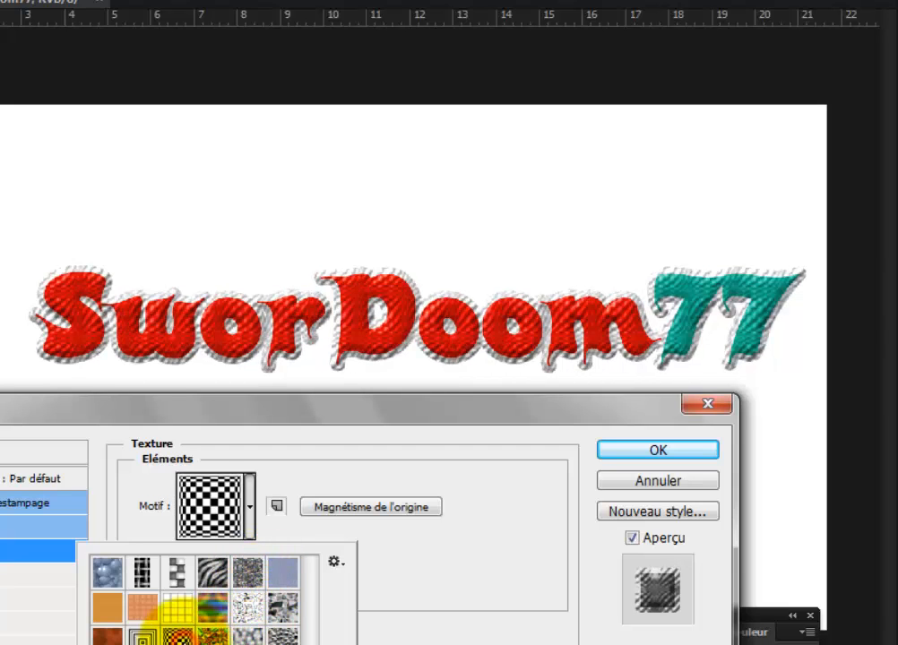
# Try checkerboard and zebra stripes, then settle on the grey tiled grid texture.
pyautogui.click(253, 526)
pyautogui.click(249, 522)
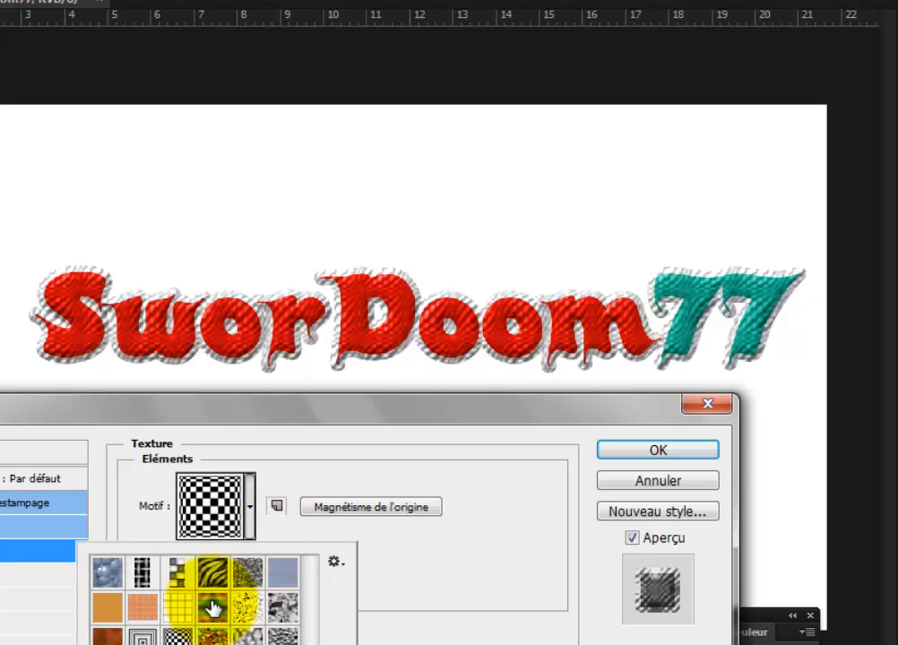
pyautogui.click(247, 562)
pyautogui.click(251, 507)
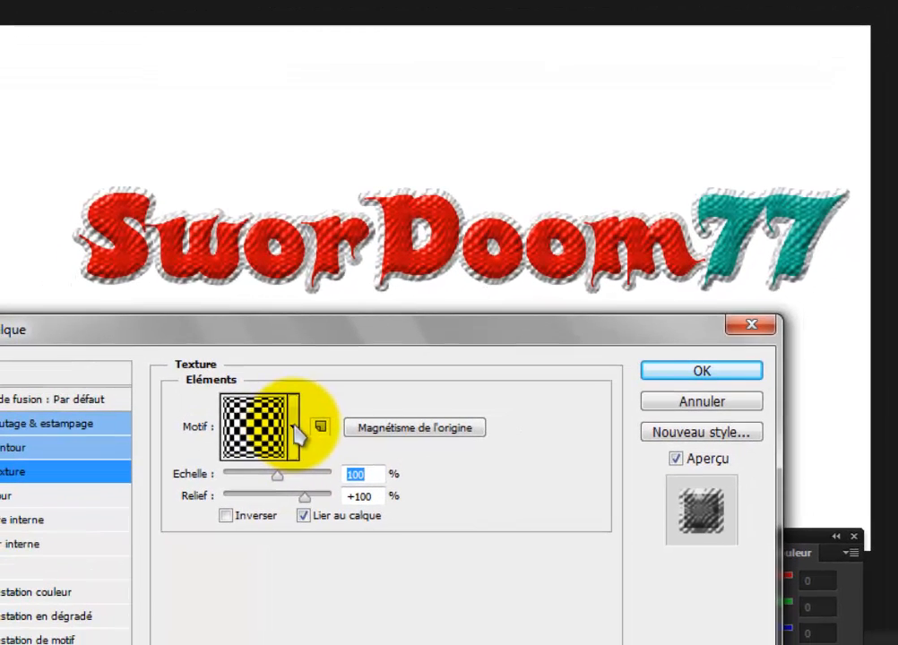
pyautogui.click(293, 428)
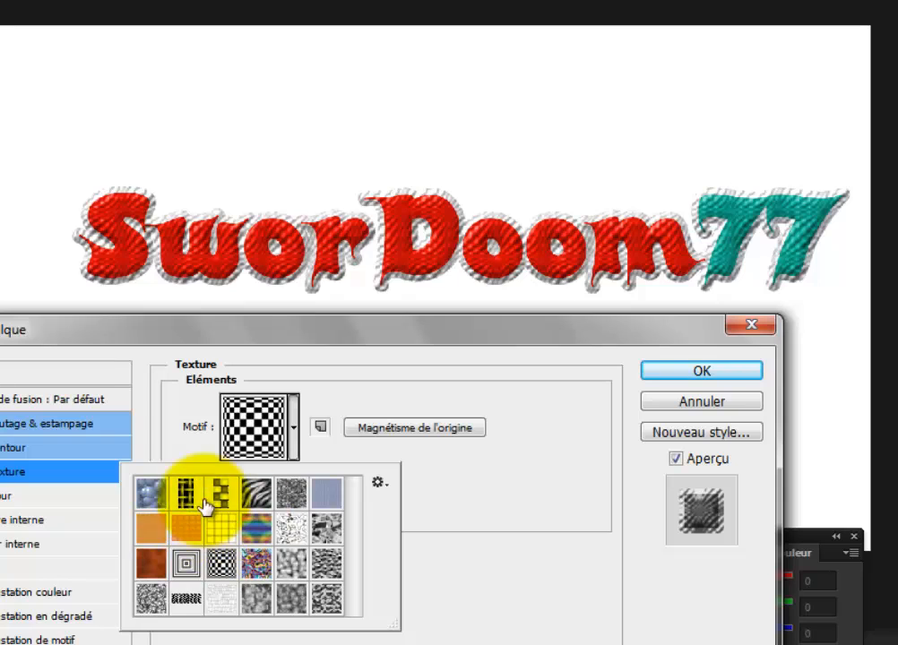
pyautogui.click(256, 495)
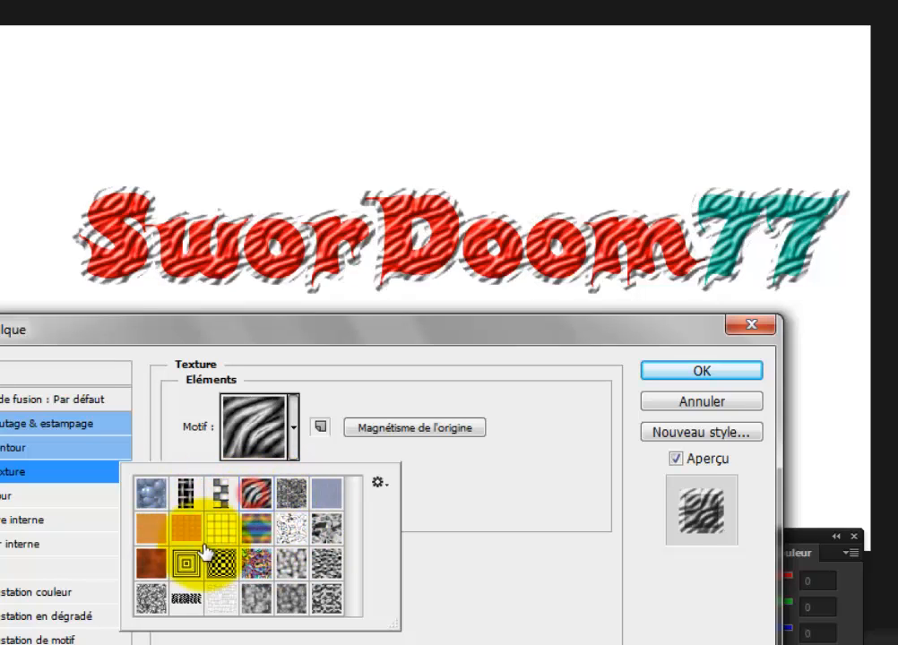
pyautogui.click(204, 539)
pyautogui.click(296, 428)
pyautogui.click(296, 429)
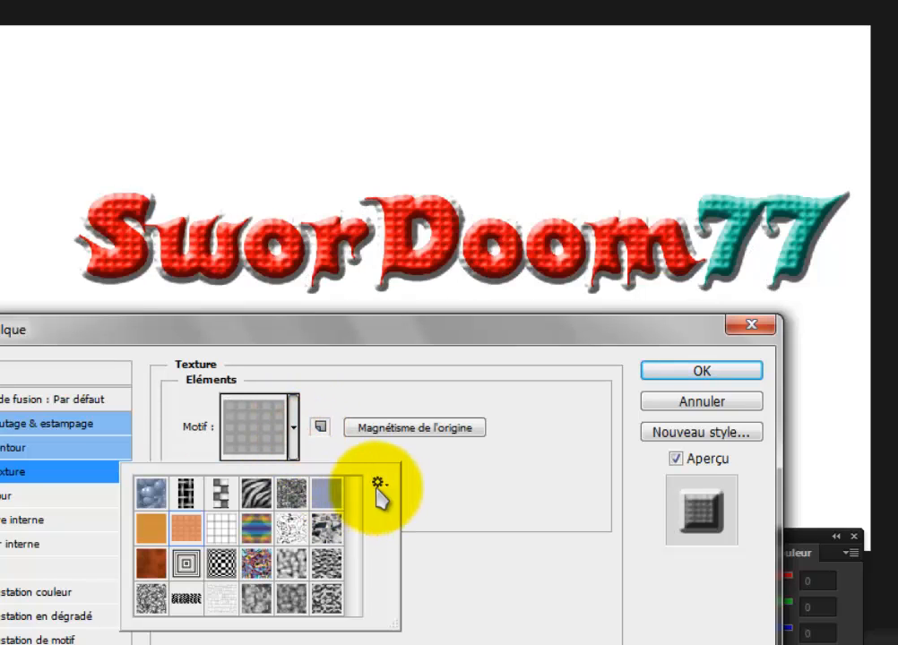
# Load the Motifs 2 pattern library and try its patterns as the letter texture.
pyautogui.click(378, 485)
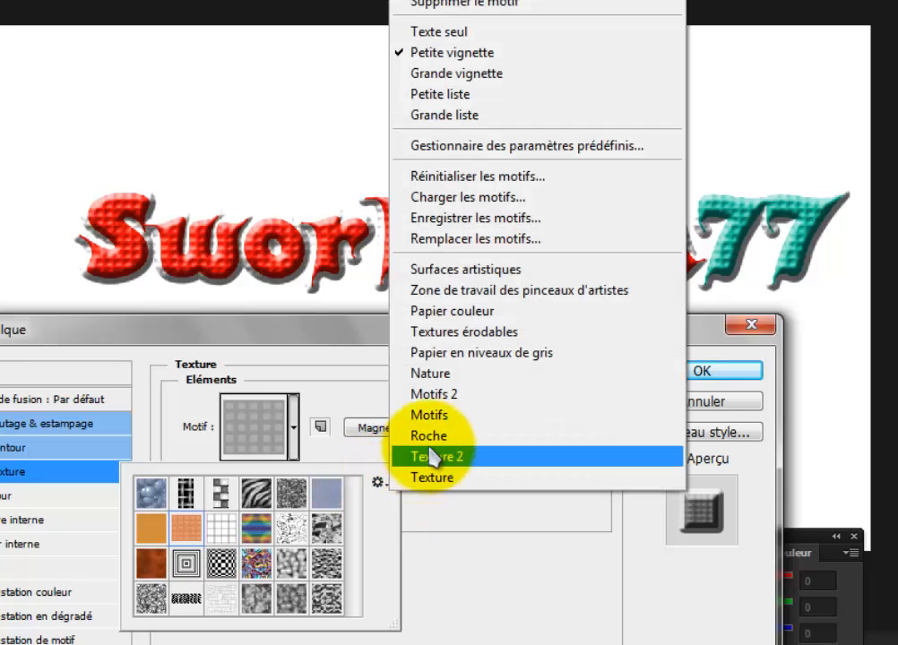
pyautogui.click(443, 399)
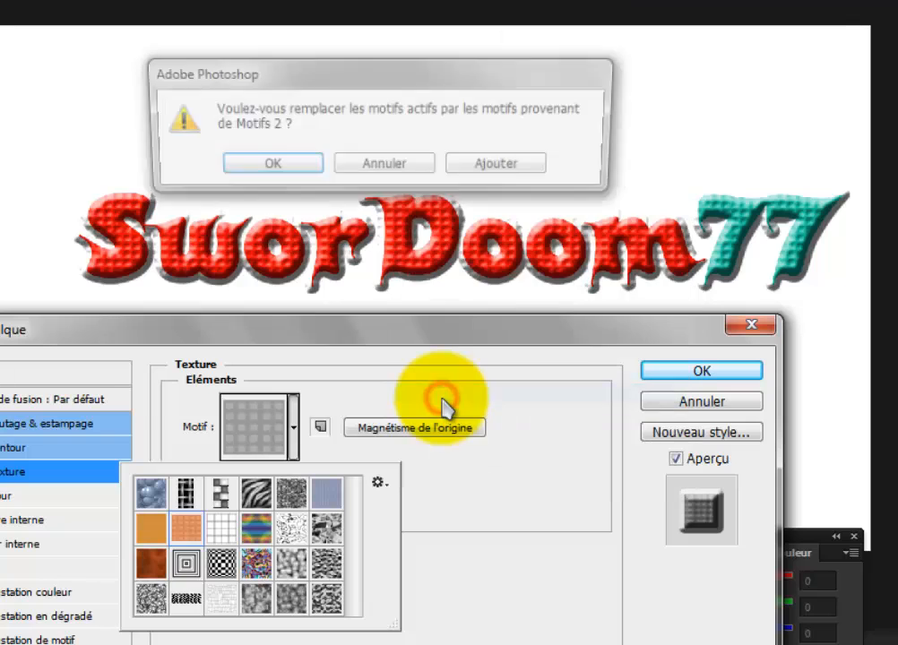
pyautogui.click(297, 167)
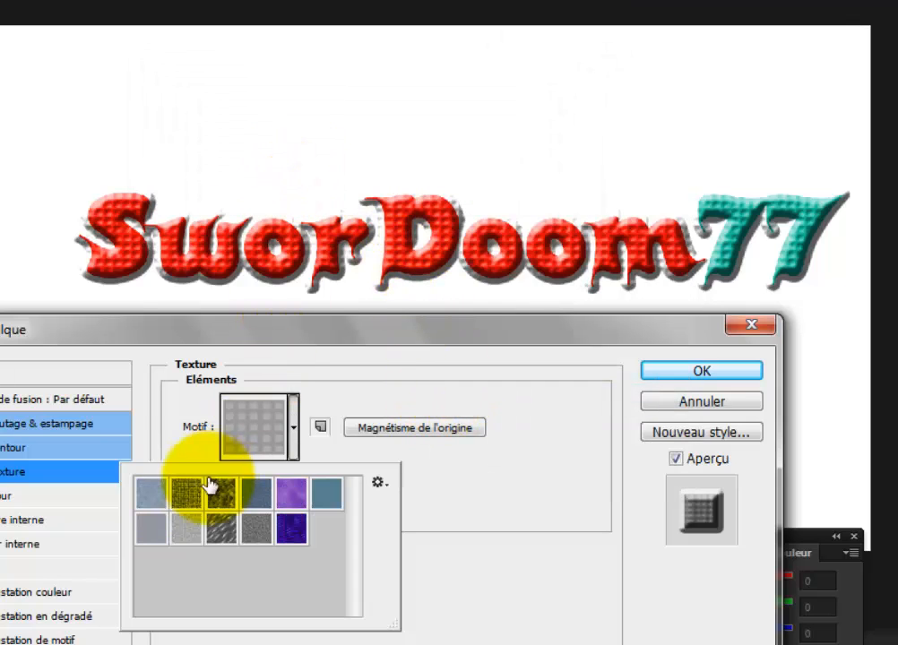
pyautogui.click(154, 493)
pyautogui.click(170, 492)
pyautogui.click(221, 493)
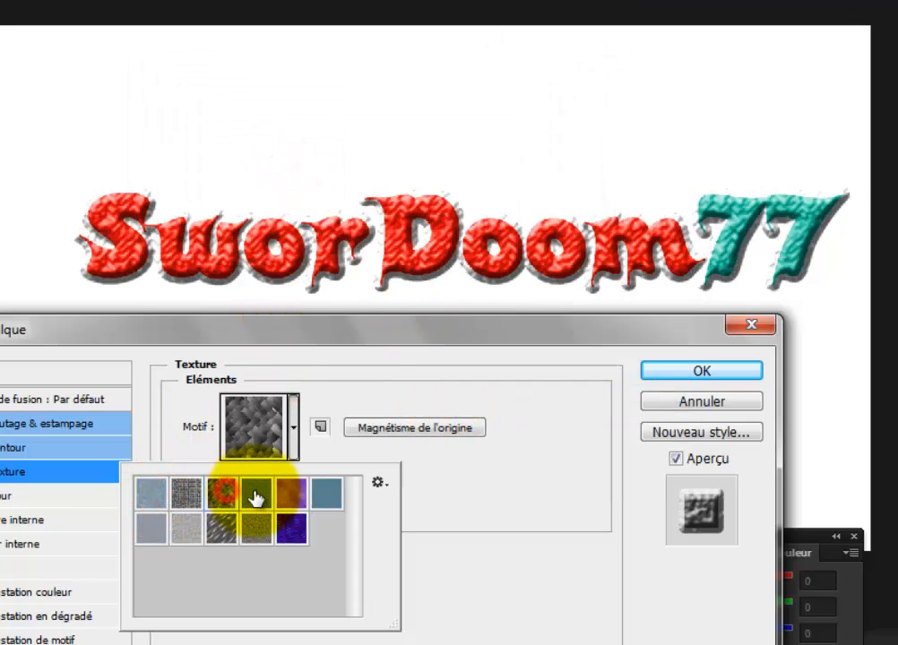
pyautogui.click(256, 493)
pyautogui.click(325, 491)
pyautogui.click(303, 521)
pyautogui.click(260, 530)
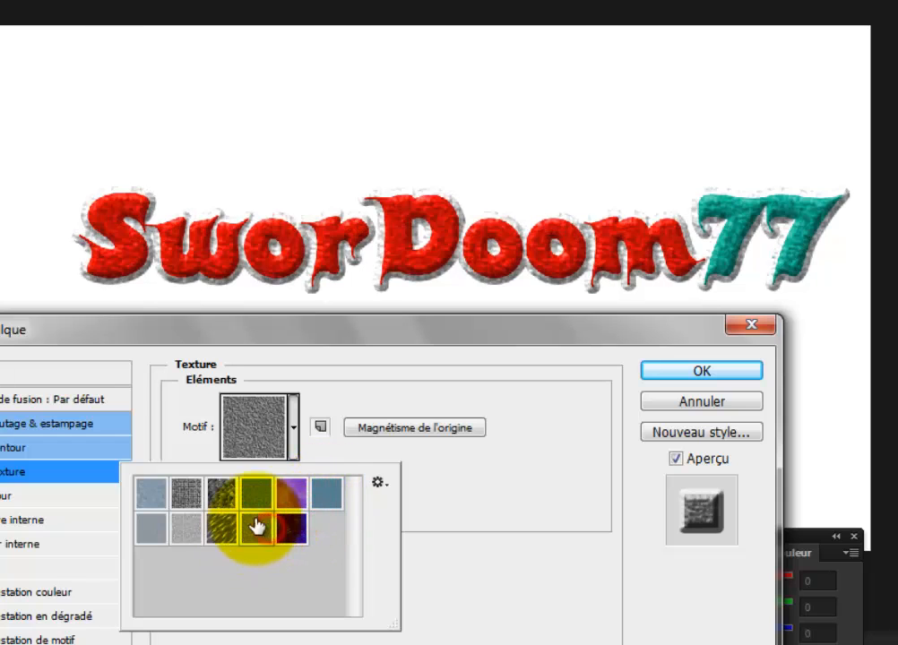
# Load the Motifs library and choose its black-and-white weave as the texture.
pyautogui.click(382, 486)
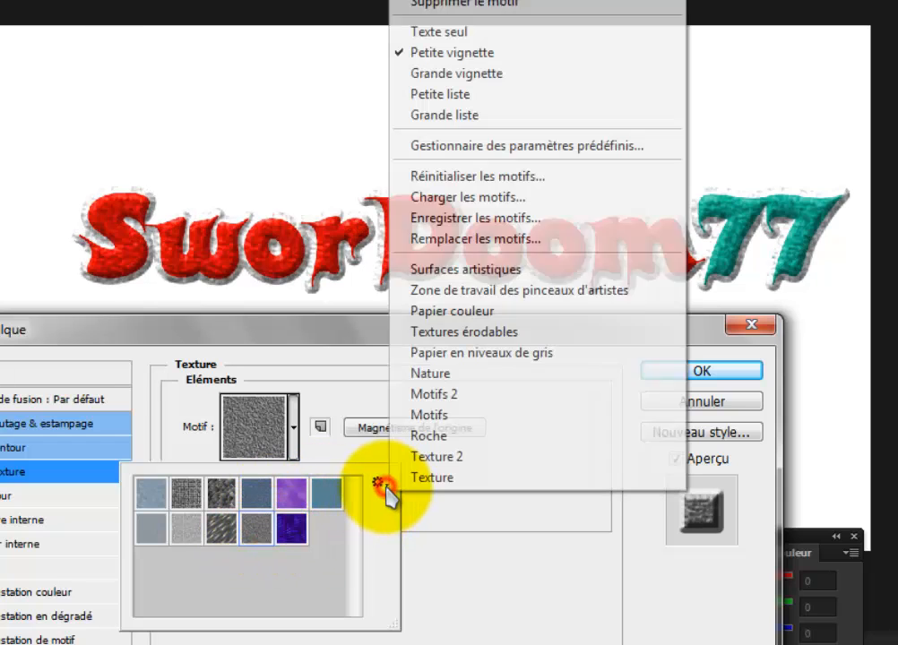
pyautogui.click(452, 415)
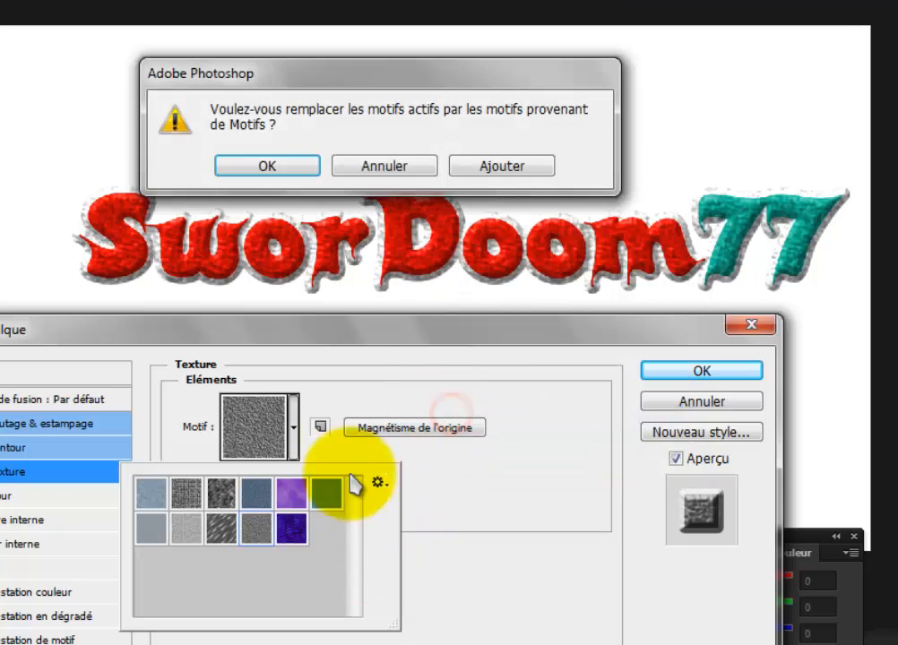
pyautogui.click(282, 165)
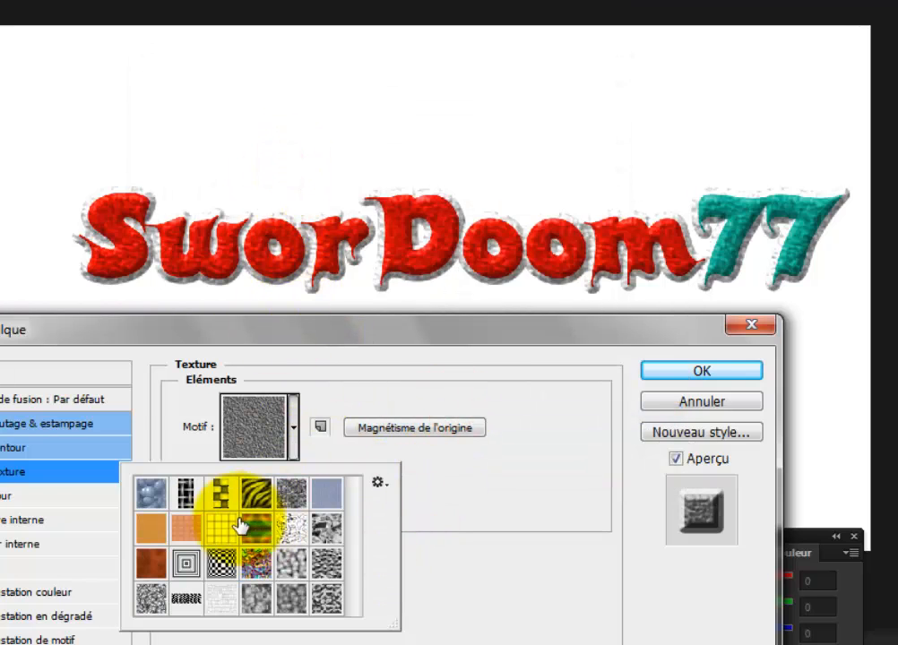
pyautogui.click(256, 492)
pyautogui.click(222, 562)
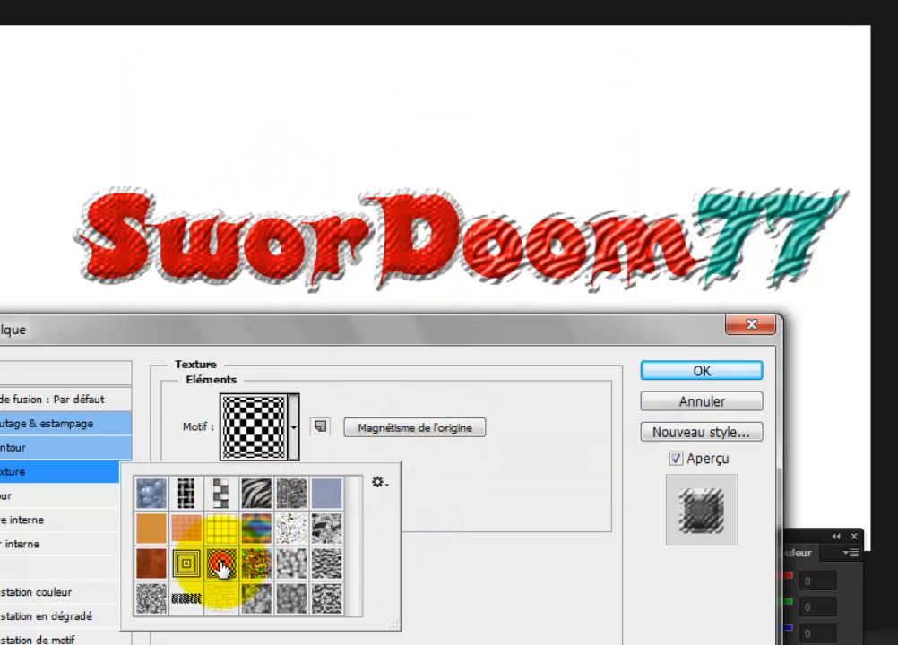
pyautogui.click(268, 489)
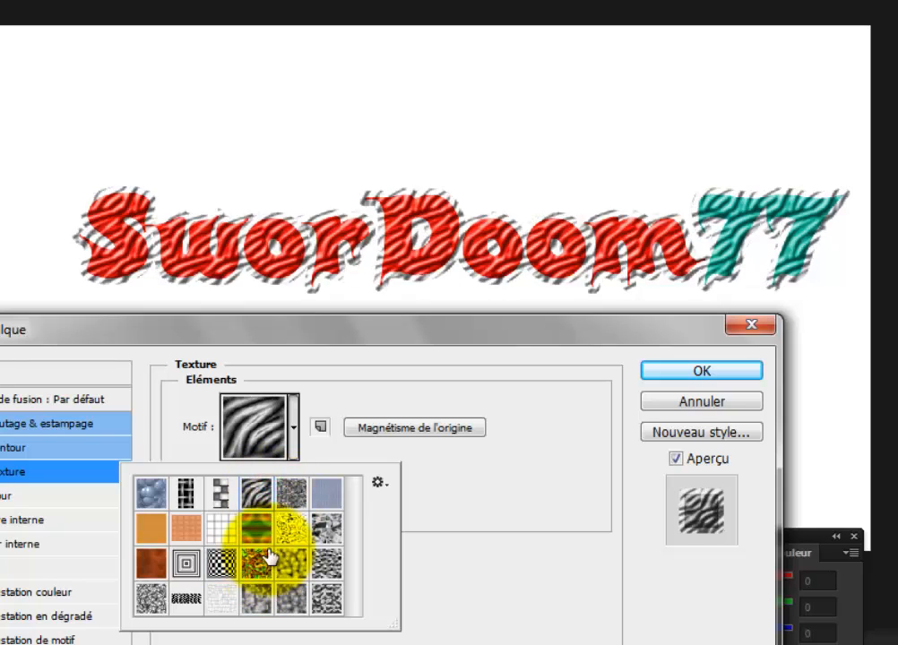
pyautogui.click(208, 492)
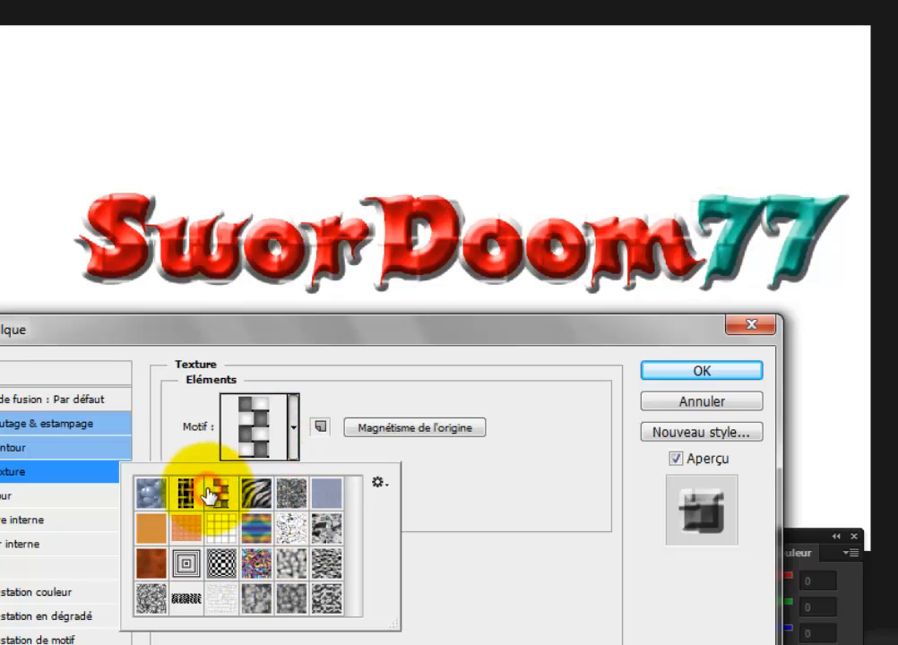
pyautogui.click(186, 490)
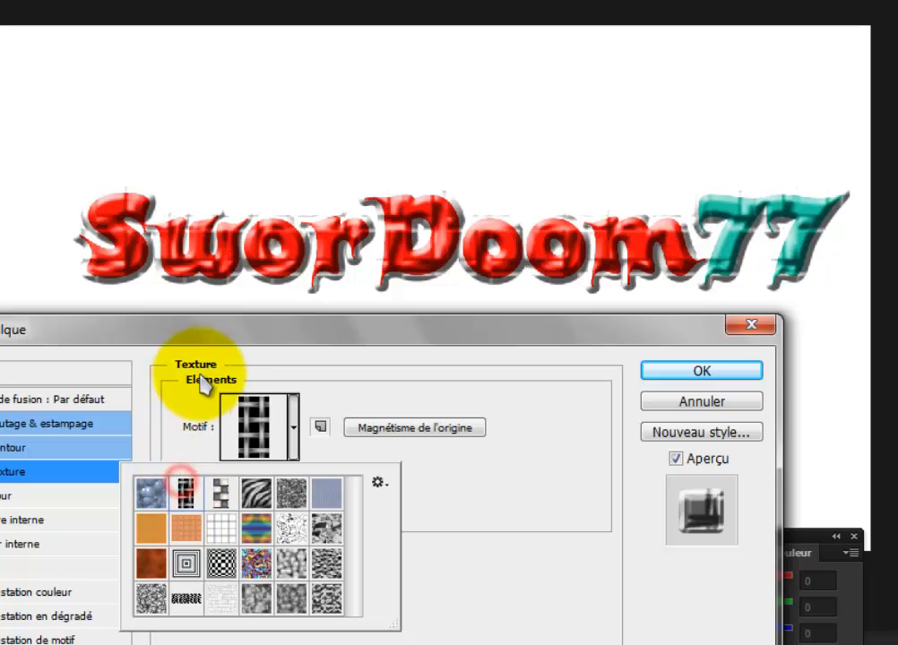
# Add a Normal drop shadow at 100% opacity with 0 px distance.
pyautogui.moveTo(190, 333); pyautogui.dragTo(468, 0)
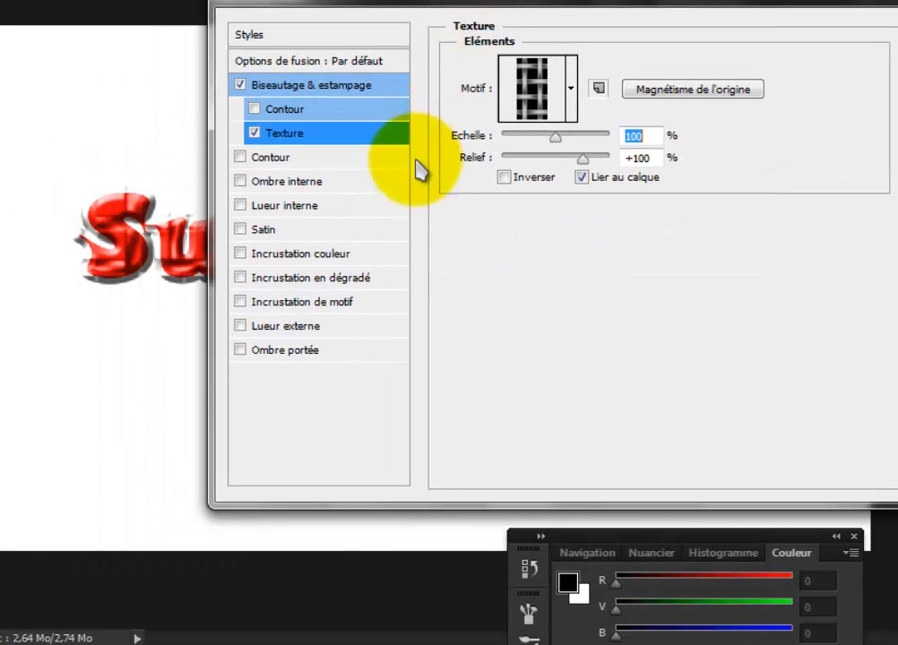
pyautogui.click(279, 350)
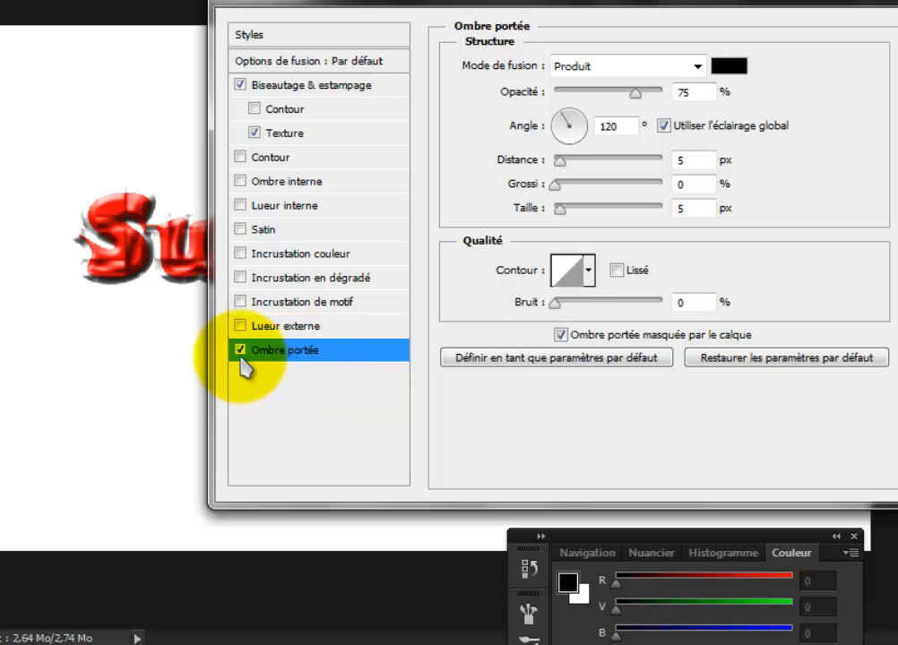
pyautogui.click(285, 349)
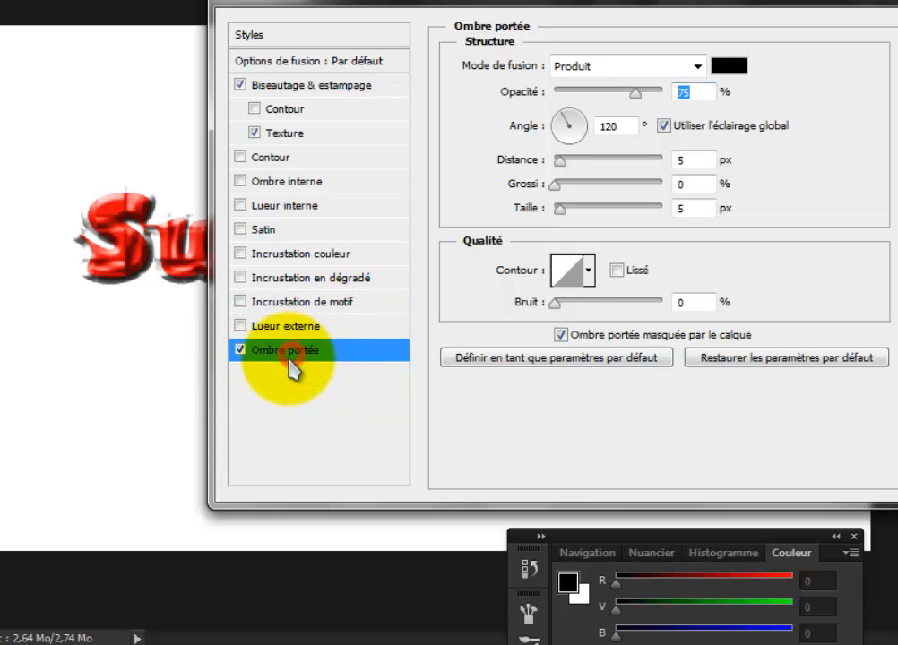
pyautogui.click(566, 64)
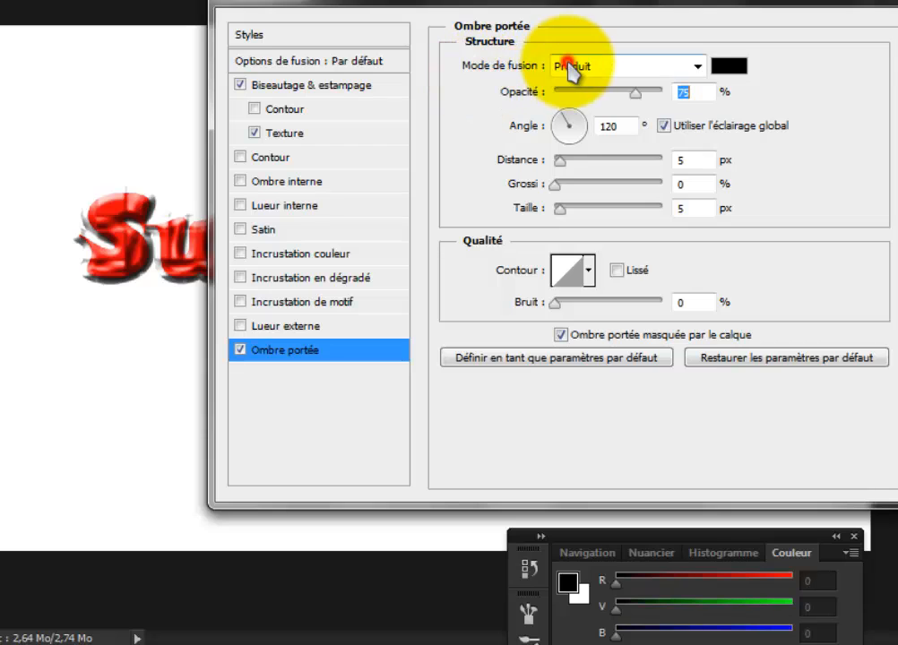
pyautogui.click(570, 88)
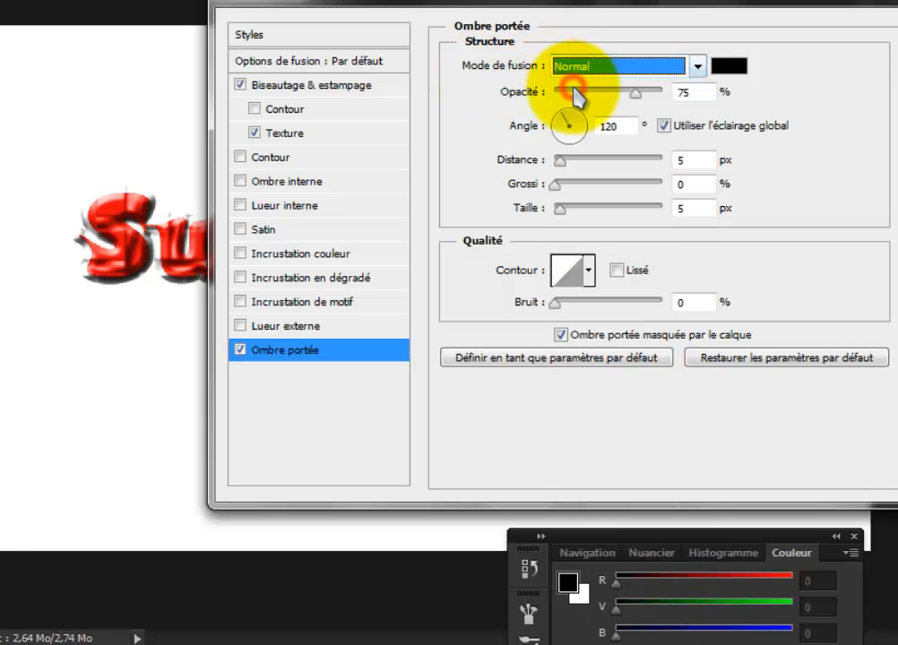
pyautogui.click(634, 93)
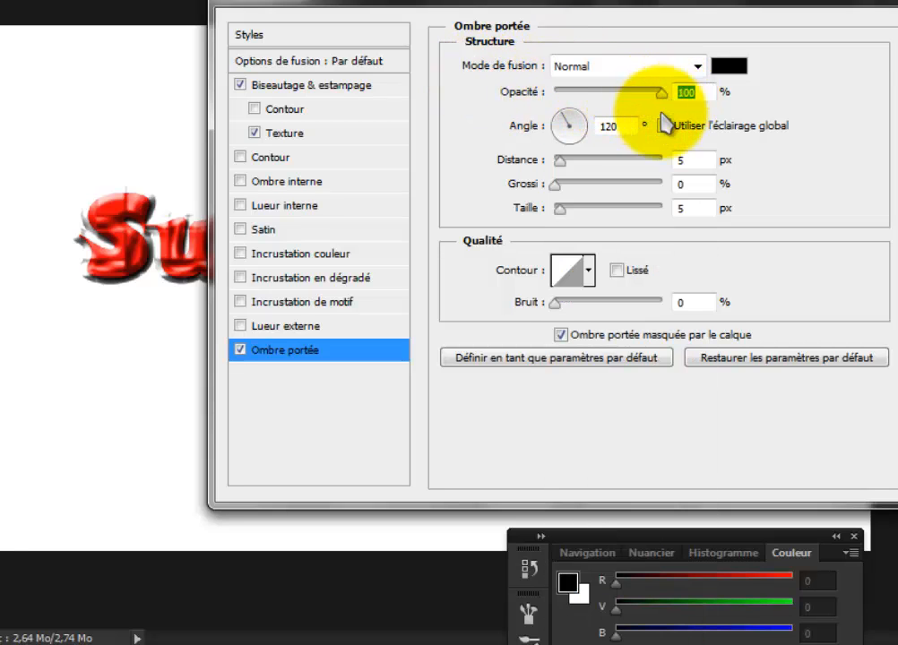
pyautogui.moveTo(561, 161); pyautogui.dragTo(586, 189)
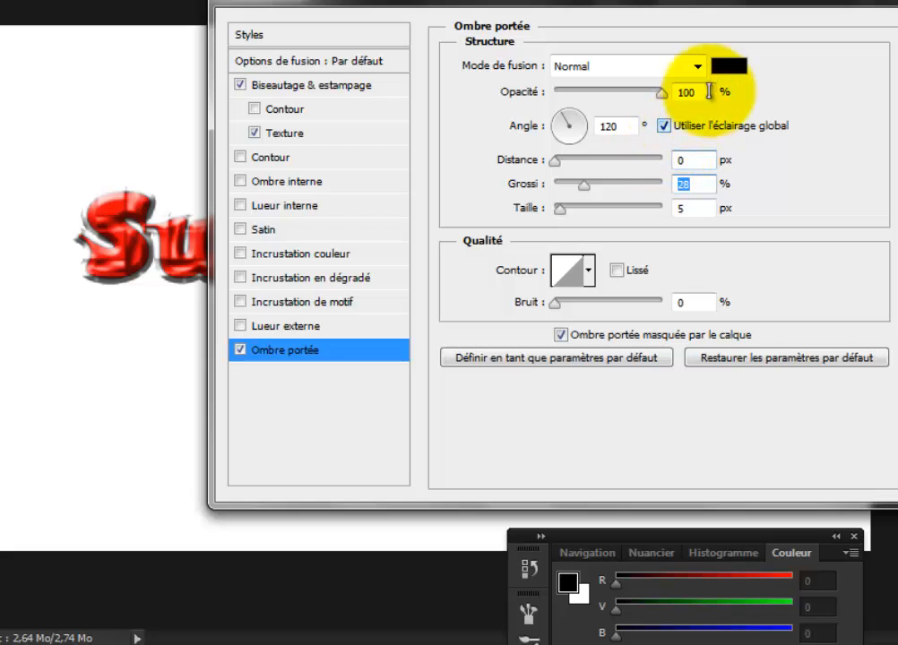
# Try a bright cyan shadow colour and enlarge the shadow's size and spread.
pyautogui.click(728, 70)
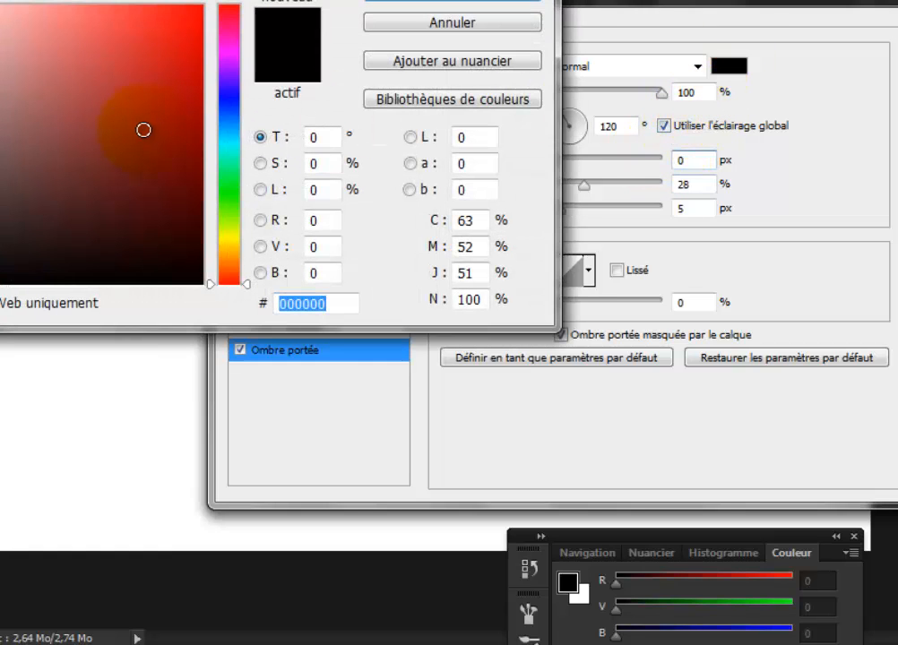
pyautogui.click(224, 158)
pyautogui.click(181, 20)
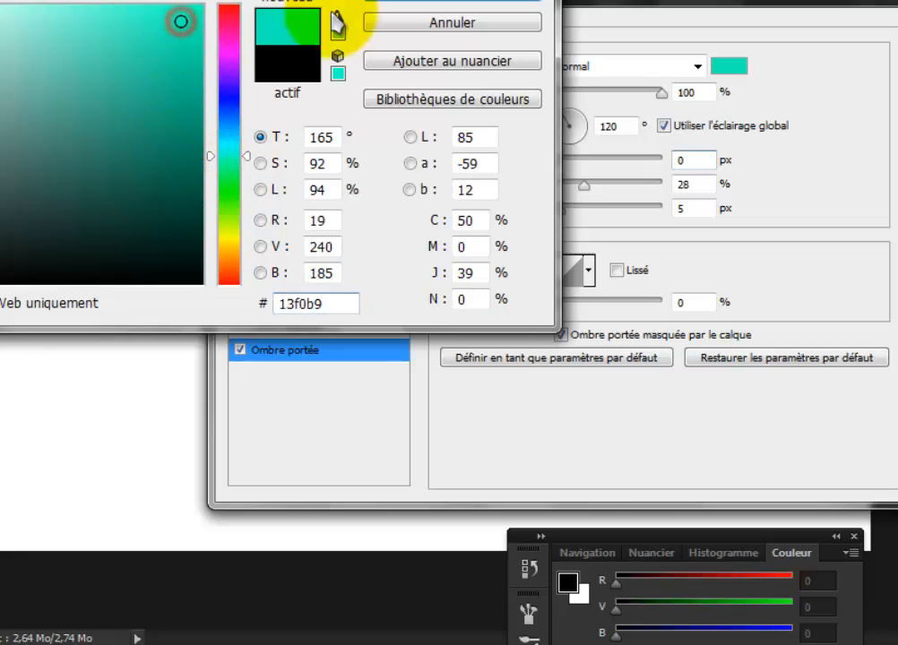
pyautogui.click(403, 4)
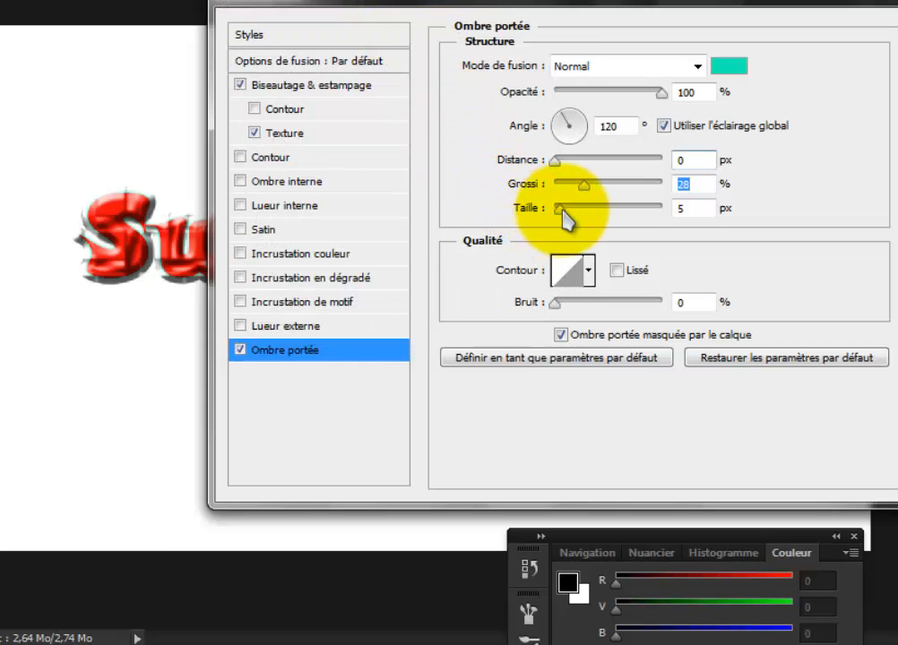
pyautogui.moveTo(564, 208); pyautogui.dragTo(600, 189)
pyautogui.moveTo(566, 0); pyautogui.dragTo(692, 10)
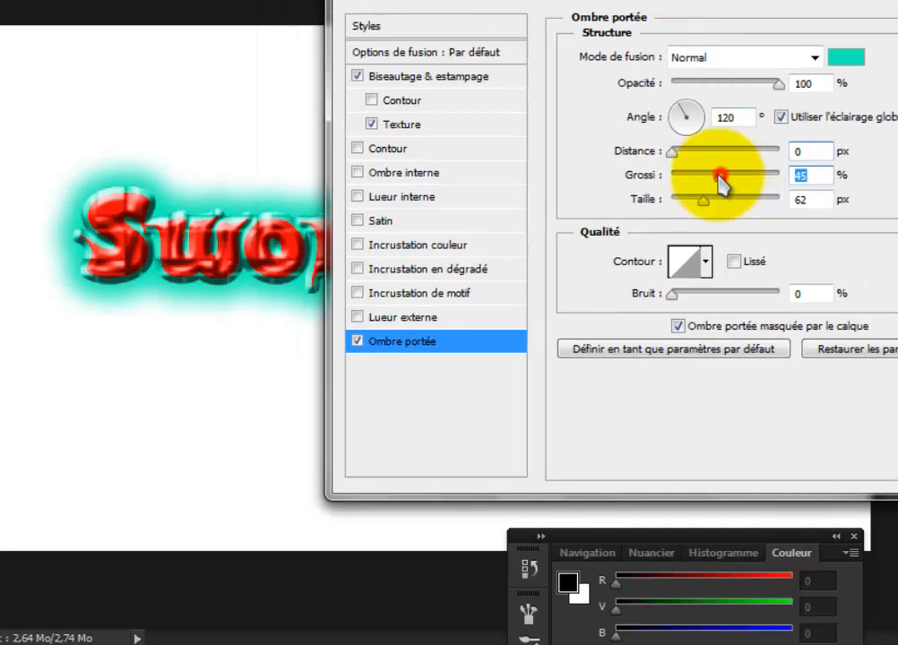
pyautogui.moveTo(721, 183); pyautogui.dragTo(705, 177)
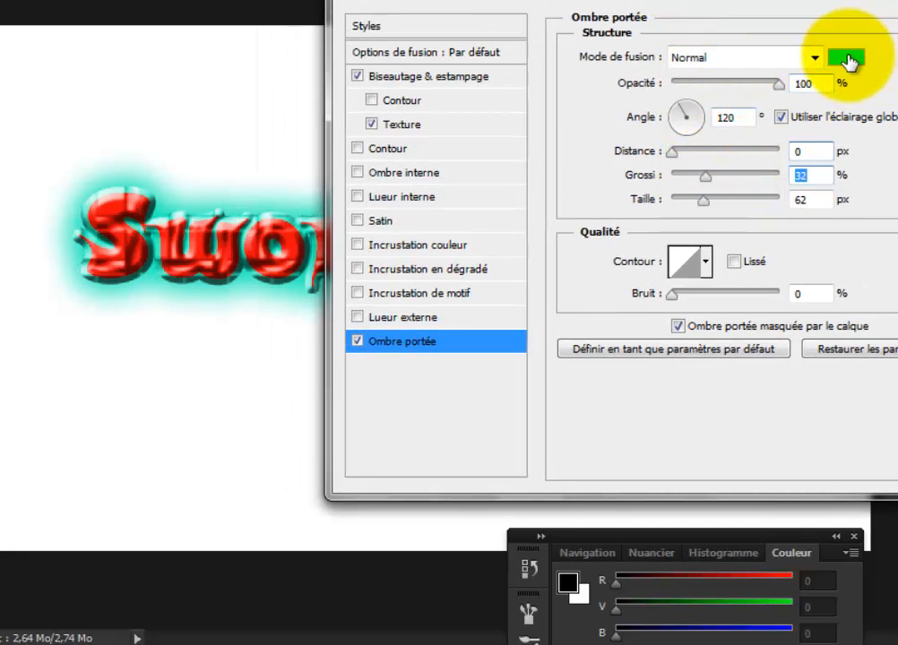
# Change the drop shadow colour to dark grey 343535.
pyautogui.click(847, 59)
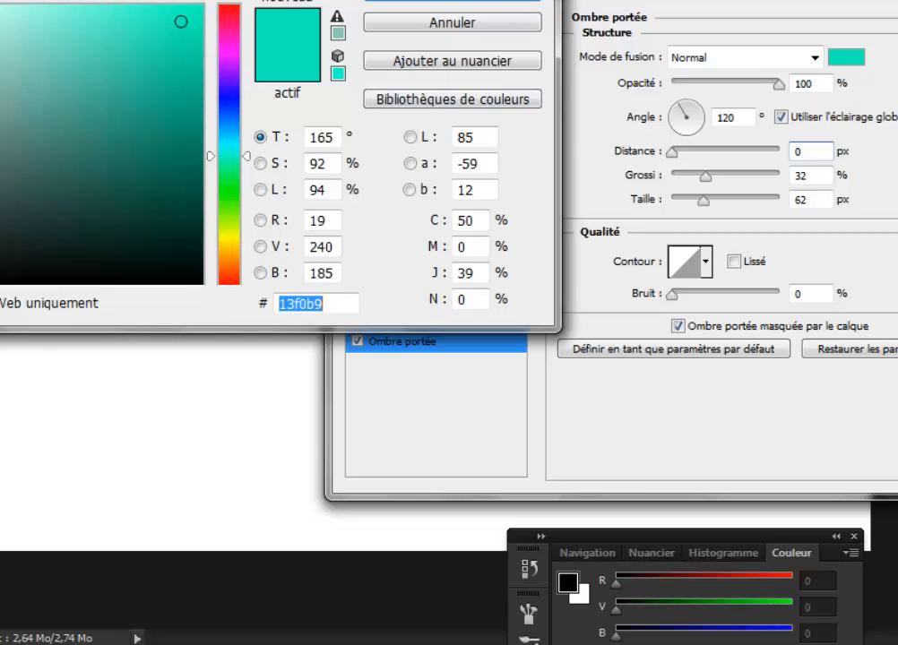
pyautogui.write('4f5151')
pyautogui.doubleClick(281, 303)
pyautogui.write('343535')
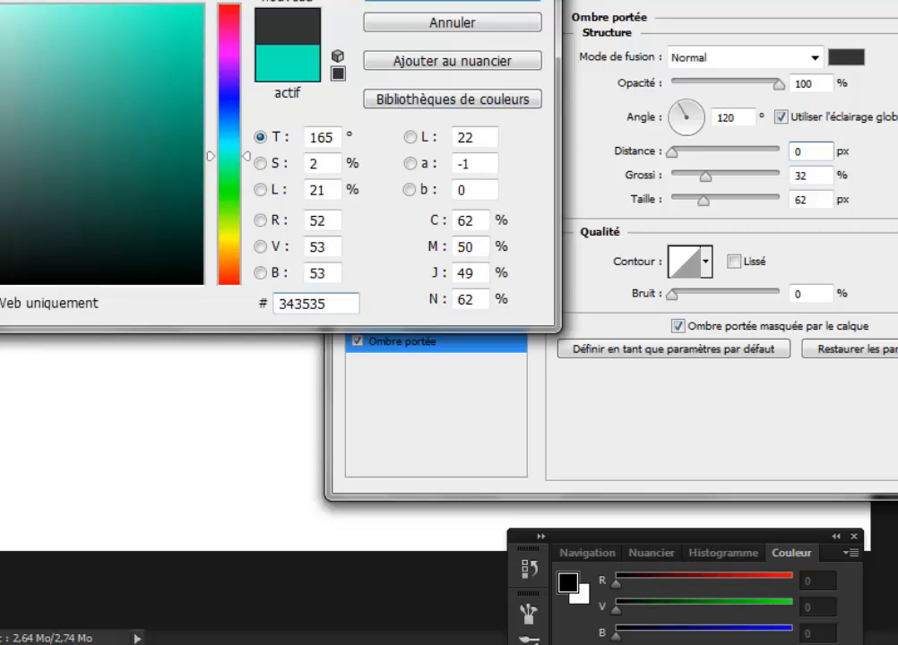
pyautogui.click(0, 186)
pyautogui.click(410, 1)
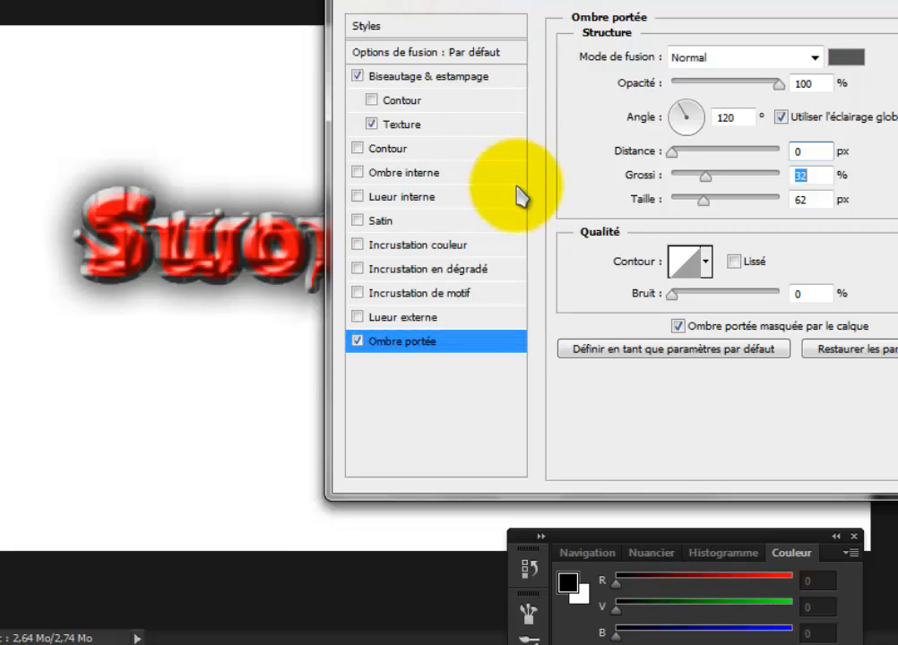
pyautogui.moveTo(552, 0); pyautogui.dragTo(541, 93)
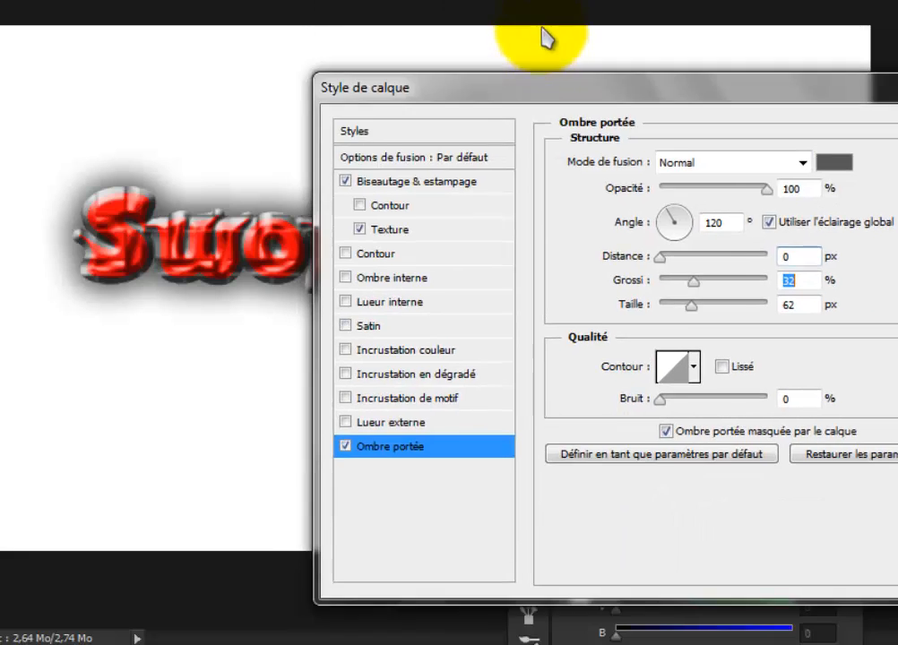
pyautogui.moveTo(545, 38); pyautogui.dragTo(546, 0)
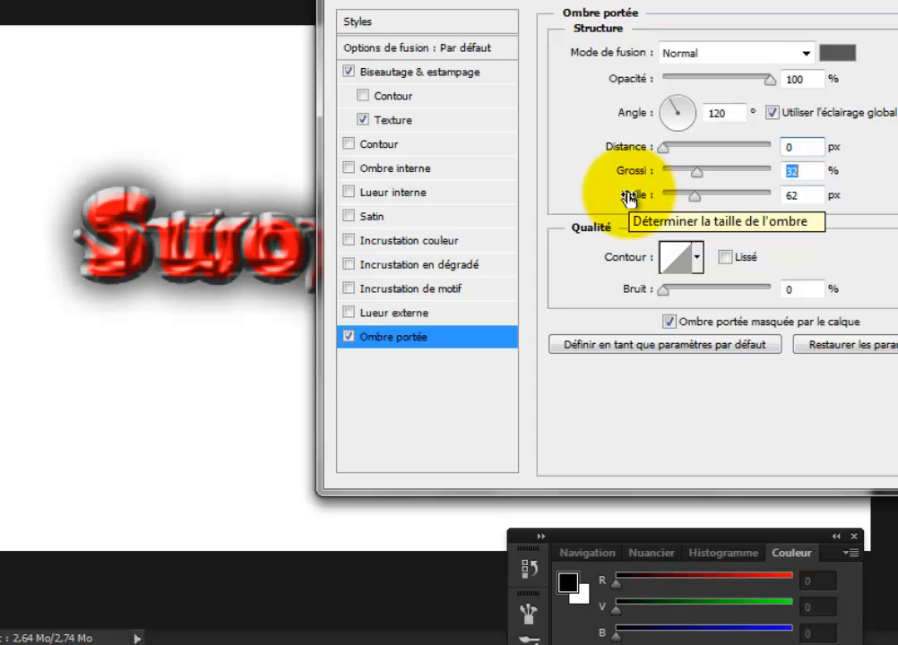
# Set the shadow to 23% spread, 68 px size, 18% noise, and anti-aliased.
pyautogui.moveTo(696, 170); pyautogui.dragTo(696, 193)
pyautogui.click(676, 171)
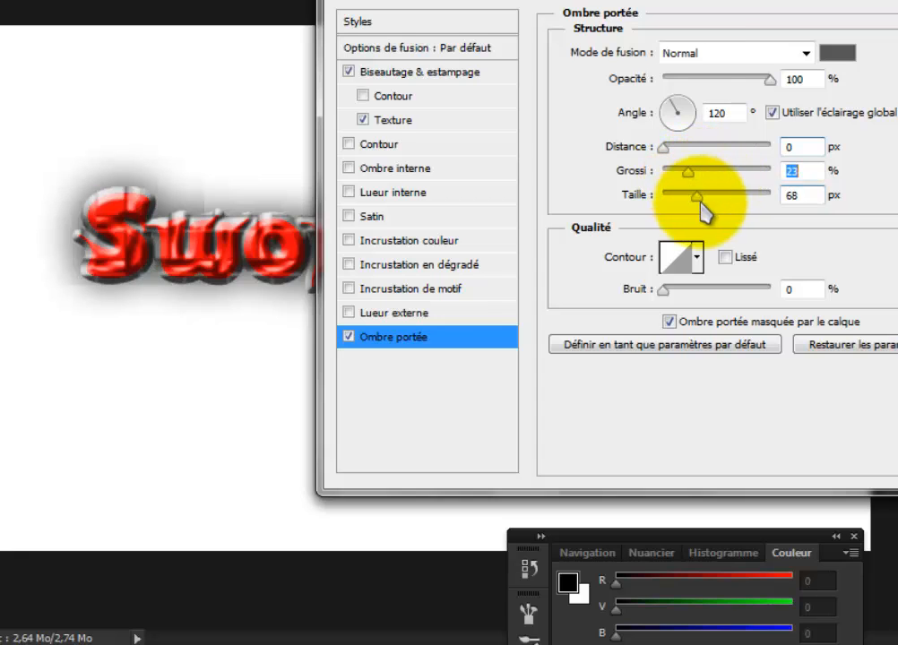
pyautogui.moveTo(691, 0); pyautogui.dragTo(668, 0)
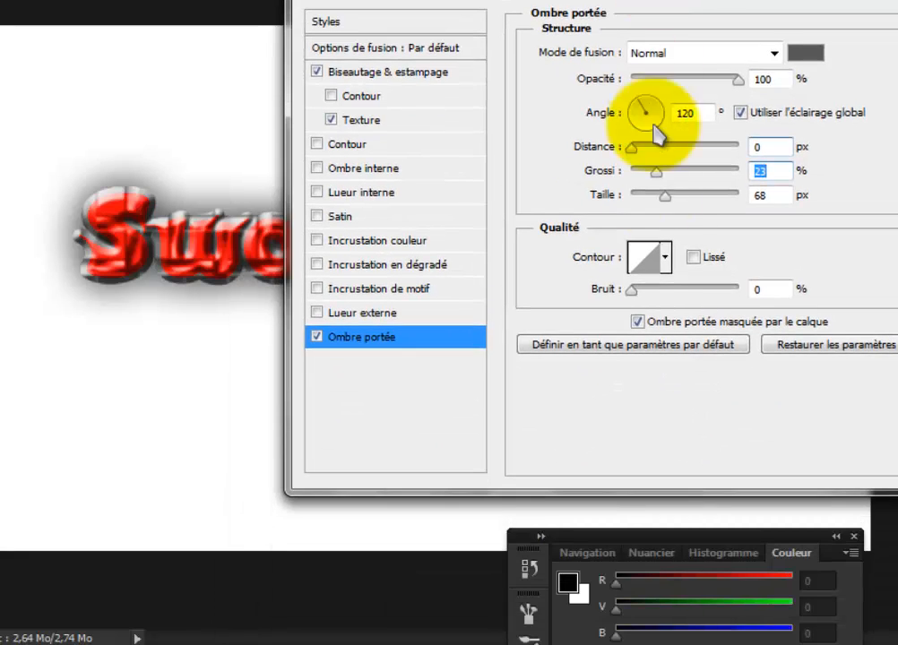
pyautogui.moveTo(635, 290); pyautogui.dragTo(670, 292)
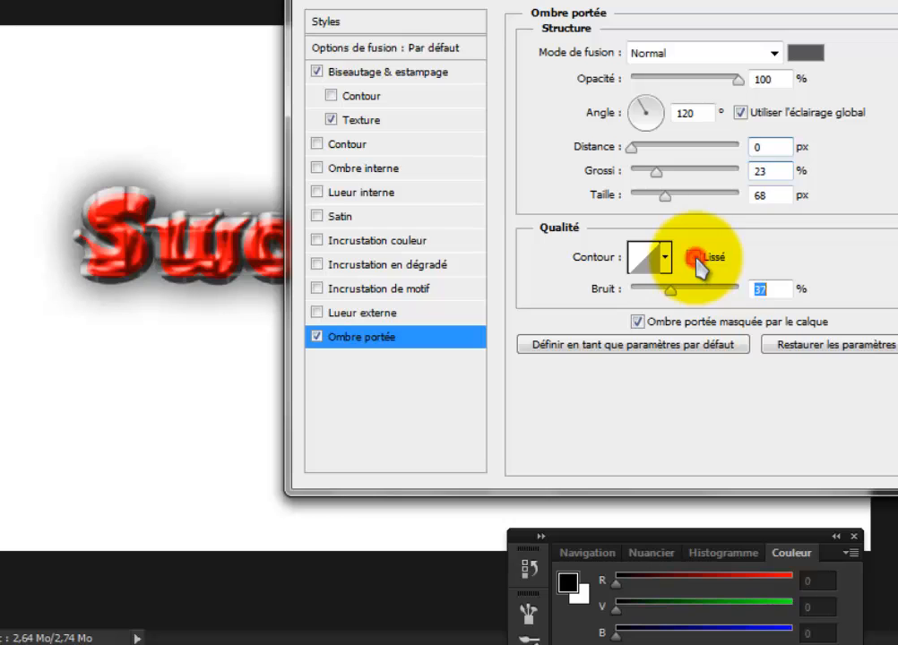
pyautogui.click(695, 258)
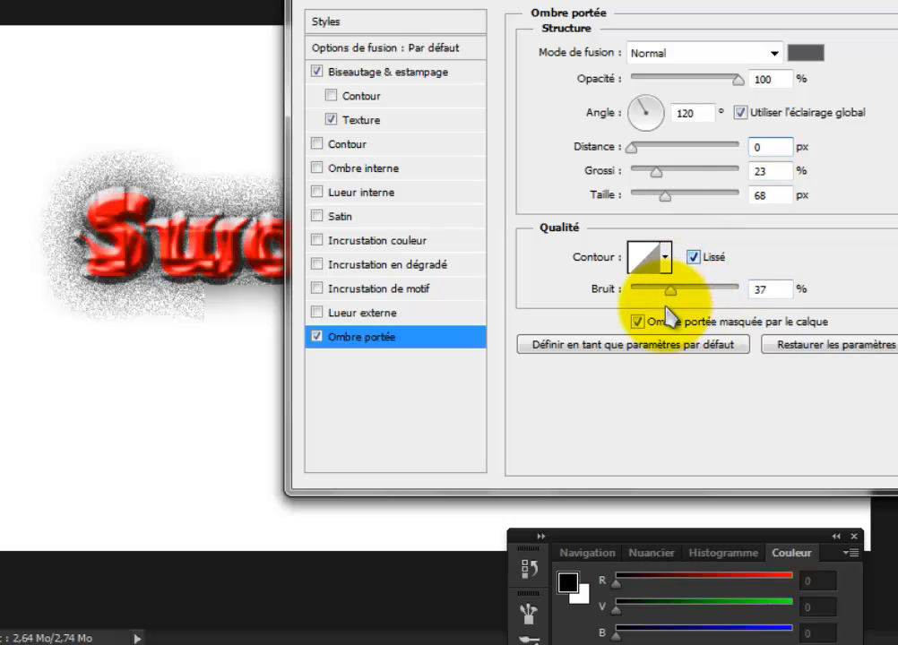
pyautogui.click(670, 290)
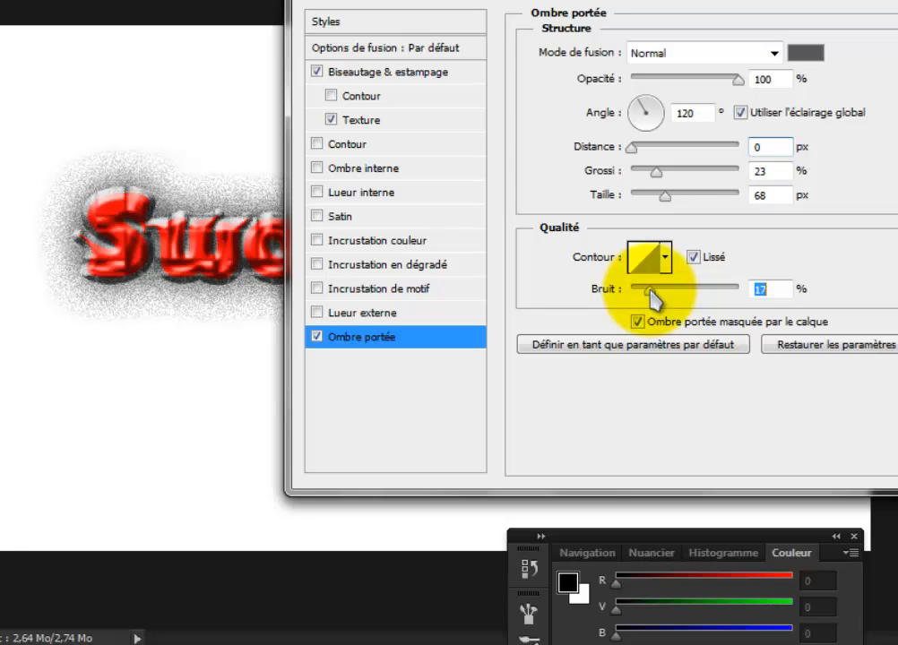
pyautogui.moveTo(620, 0); pyautogui.dragTo(572, 10)
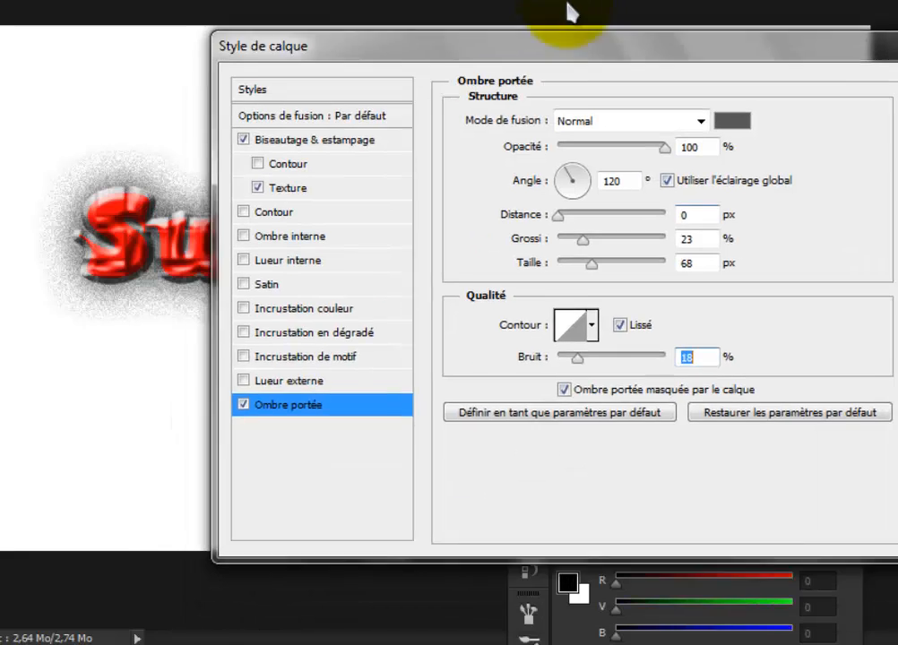
# Turn on Outer Glow with Normal blend, 100% opacity and 3% noise.
pyautogui.click(296, 341)
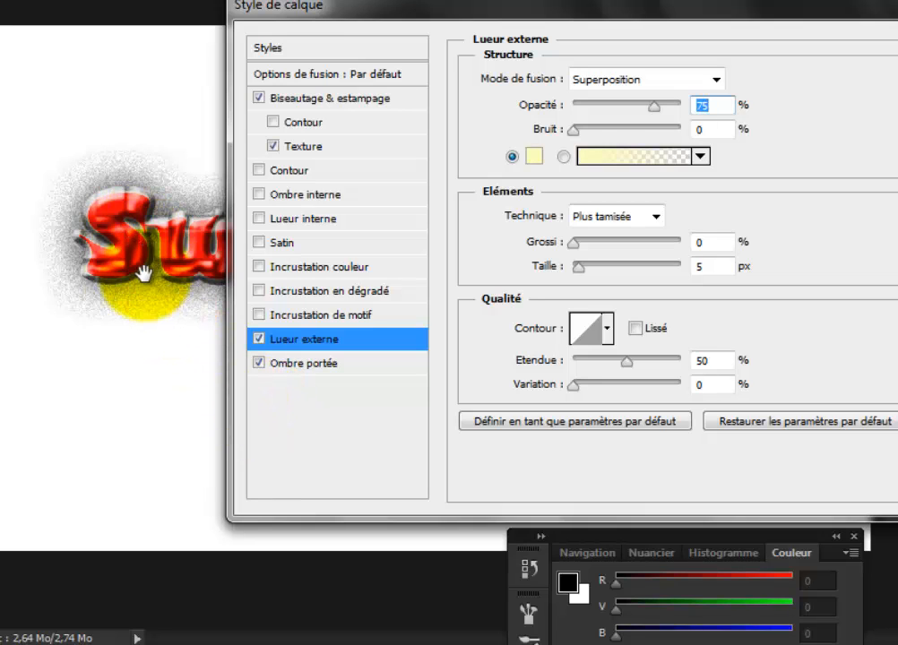
pyautogui.moveTo(143, 274); pyautogui.dragTo(90, 244)
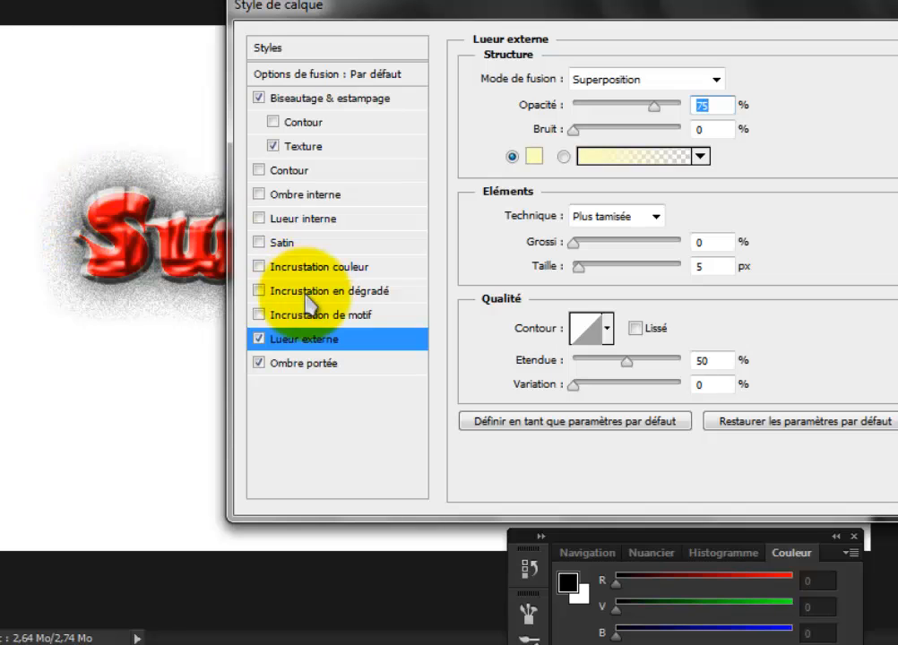
pyautogui.click(319, 334)
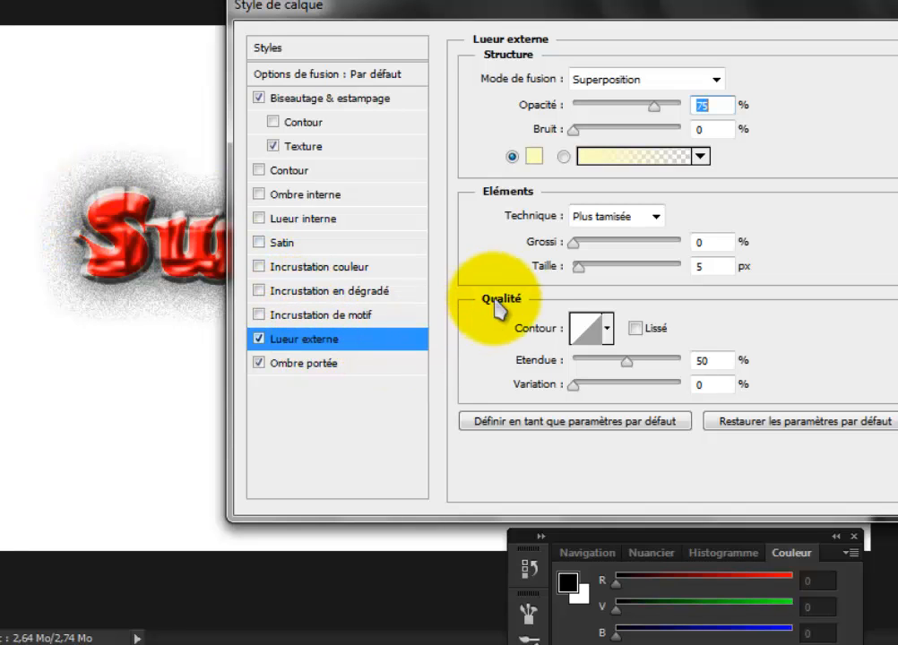
pyautogui.click(615, 80)
pyautogui.scroll(3, 628, 89)
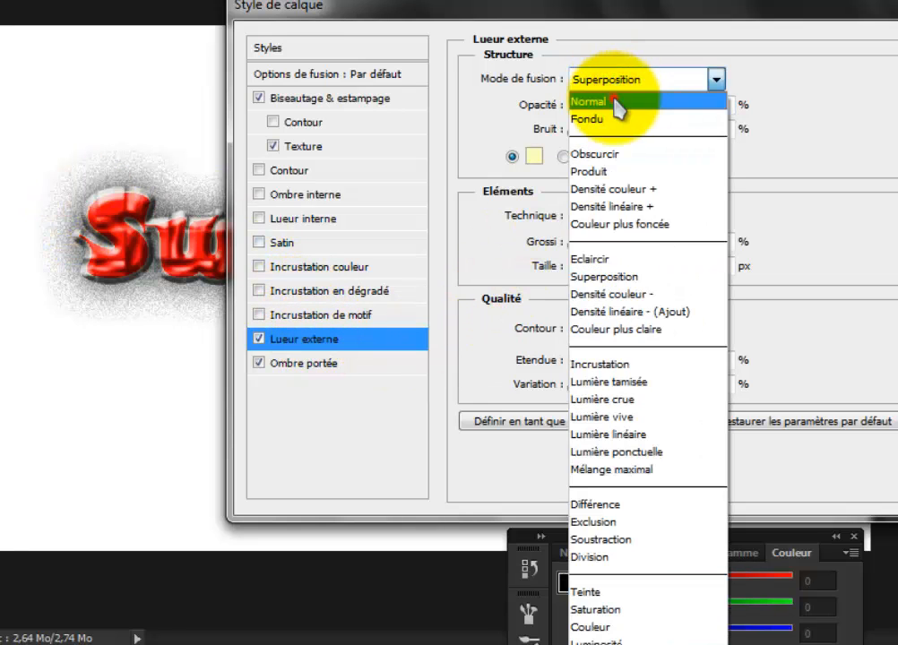
pyautogui.click(618, 100)
pyautogui.click(654, 105)
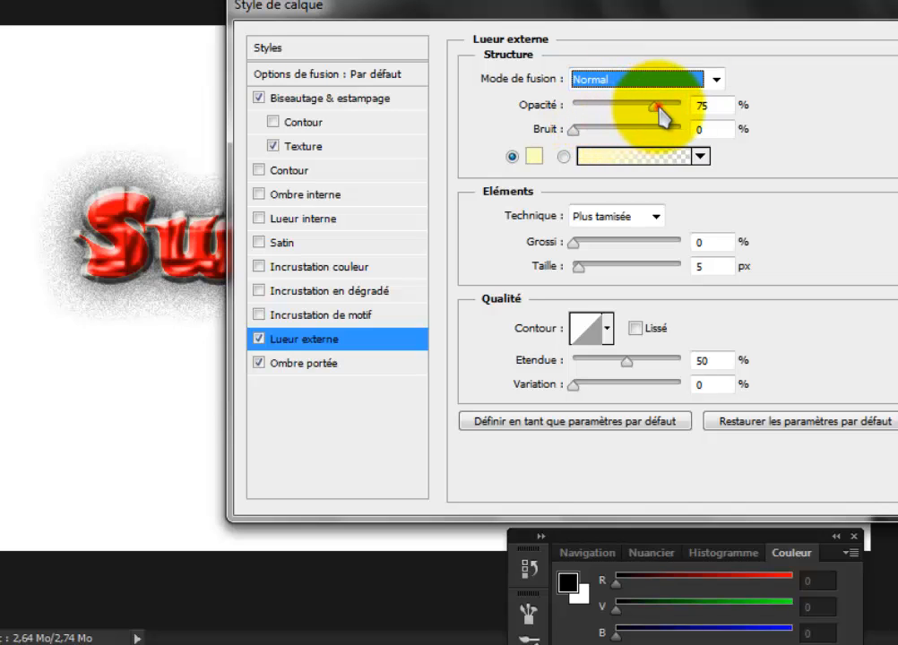
pyautogui.click(576, 129)
pyautogui.press('Tab')
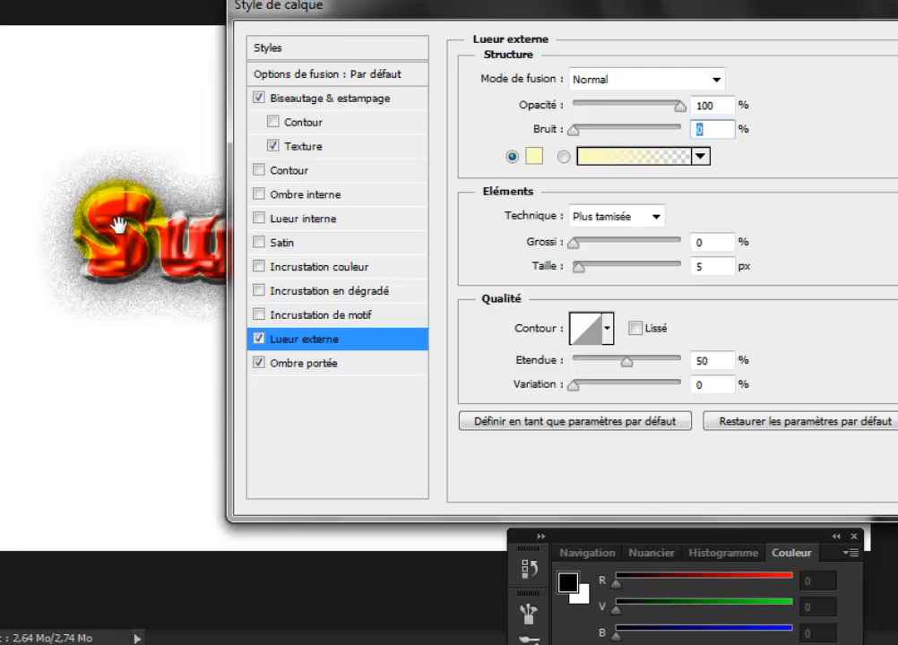
pyautogui.moveTo(118, 224); pyautogui.dragTo(125, 255)
pyautogui.press('Up')
pyautogui.press('Up')
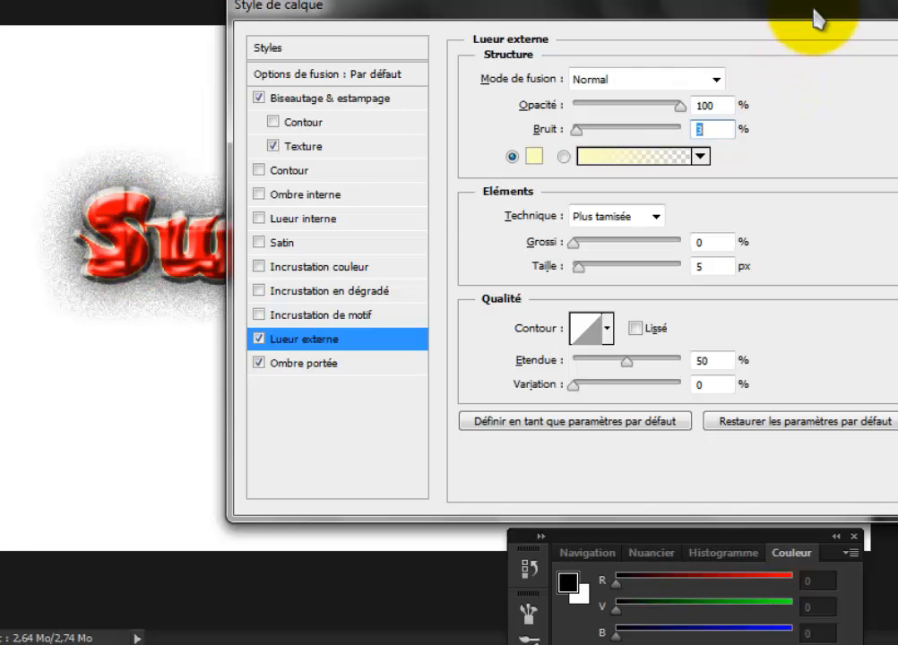
pyautogui.moveTo(814, 7); pyautogui.dragTo(652, 17)
# Apply the layer effects, zoom in, and bring the SworDoom77 text layer into view.
pyautogui.click(818, 62)
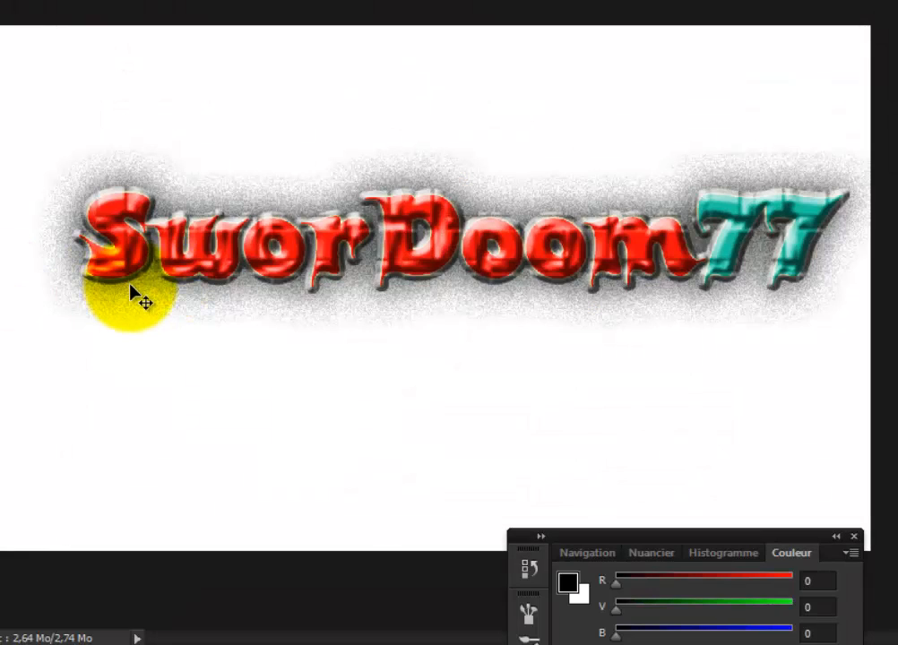
pyautogui.scroll(5, 130, 291)
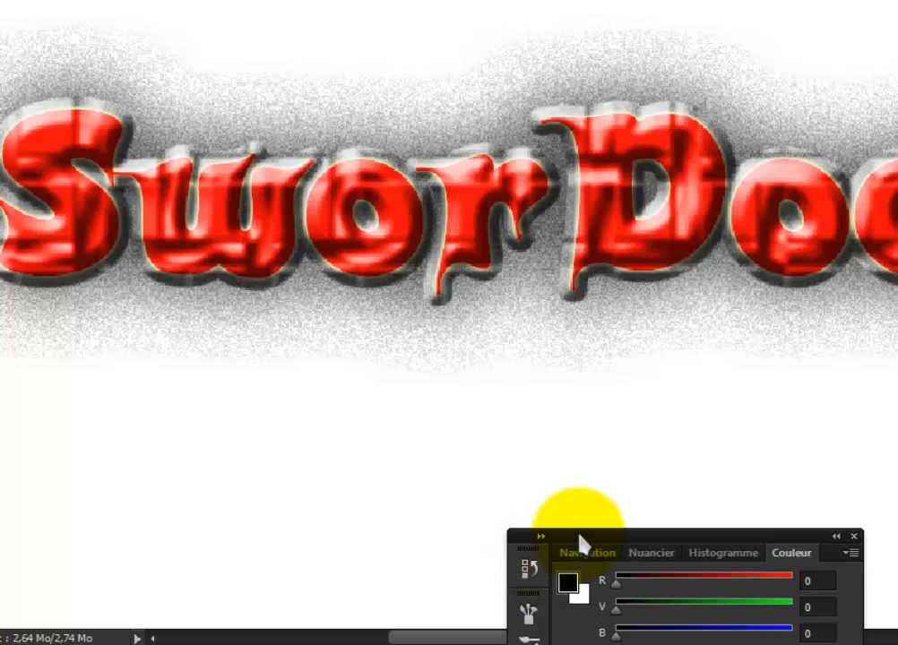
pyautogui.moveTo(578, 536); pyautogui.dragTo(526, 204)
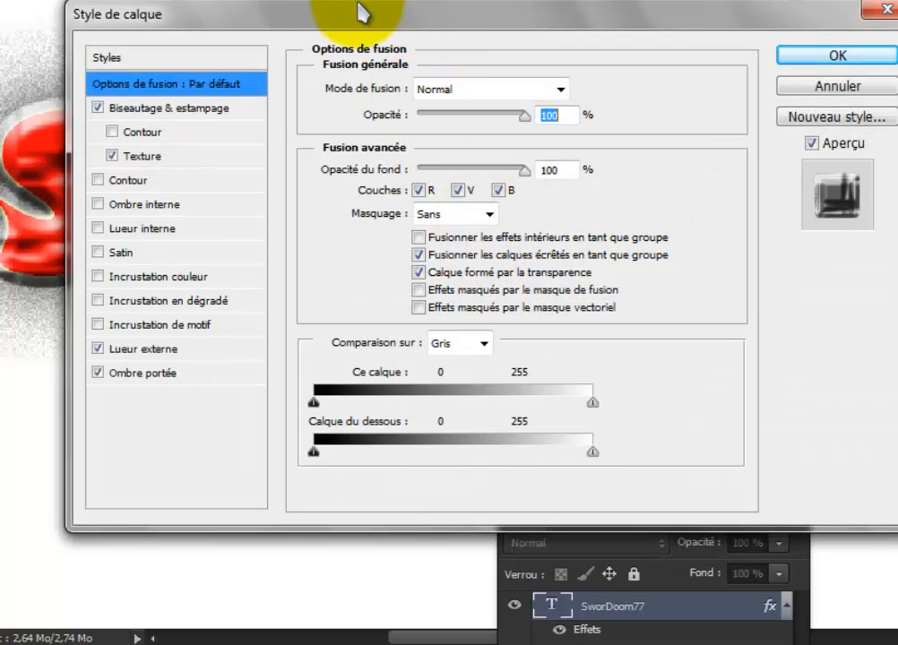
# Recolour the outer glow, trying red first, then settling on bright green #19f10e.
pyautogui.moveTo(361, 26); pyautogui.dragTo(496, 40)
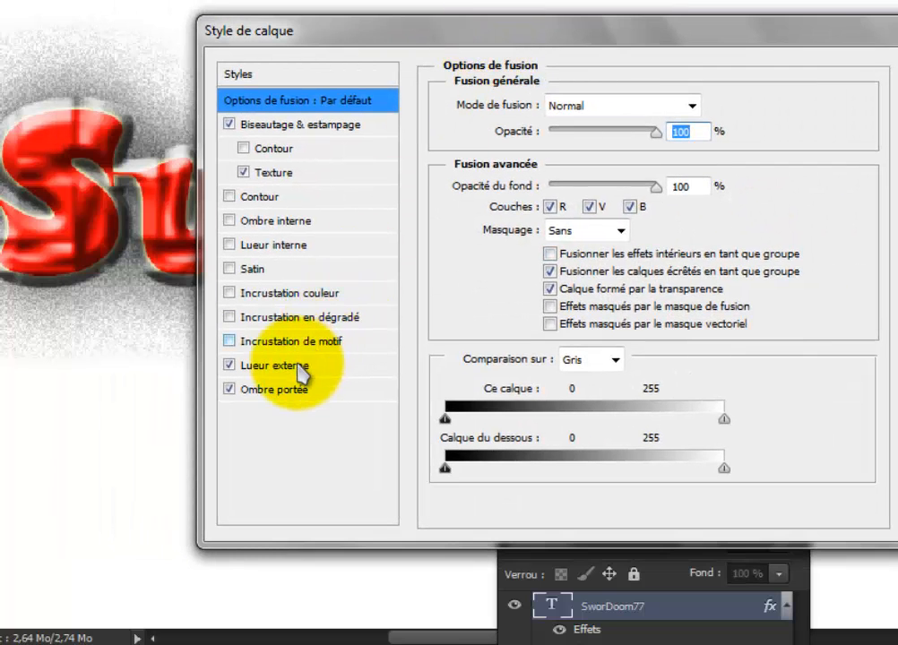
pyautogui.click(299, 367)
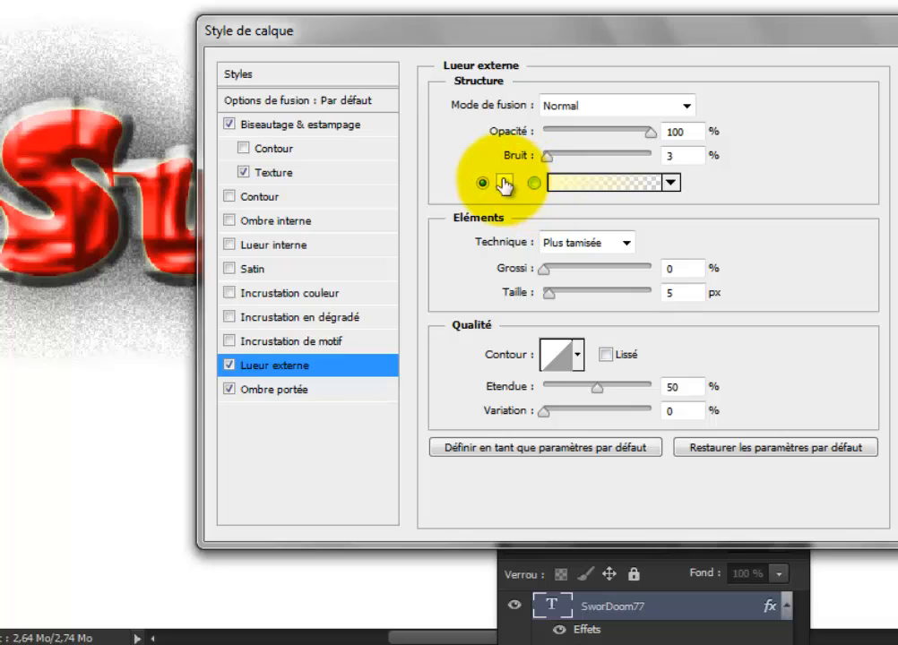
pyautogui.click(505, 183)
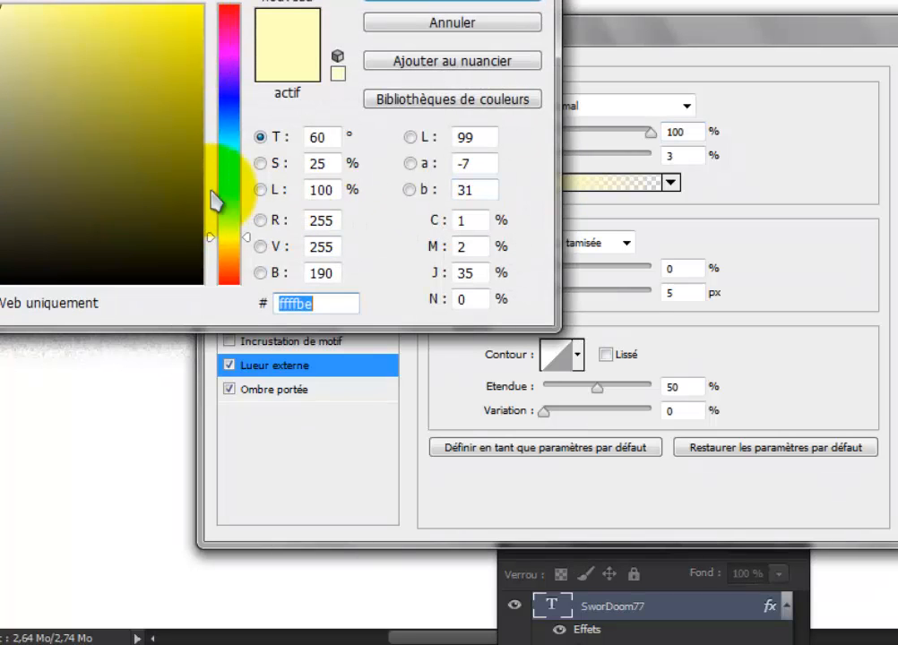
pyautogui.moveTo(236, 186); pyautogui.dragTo(186, 19)
pyautogui.click(400, 9)
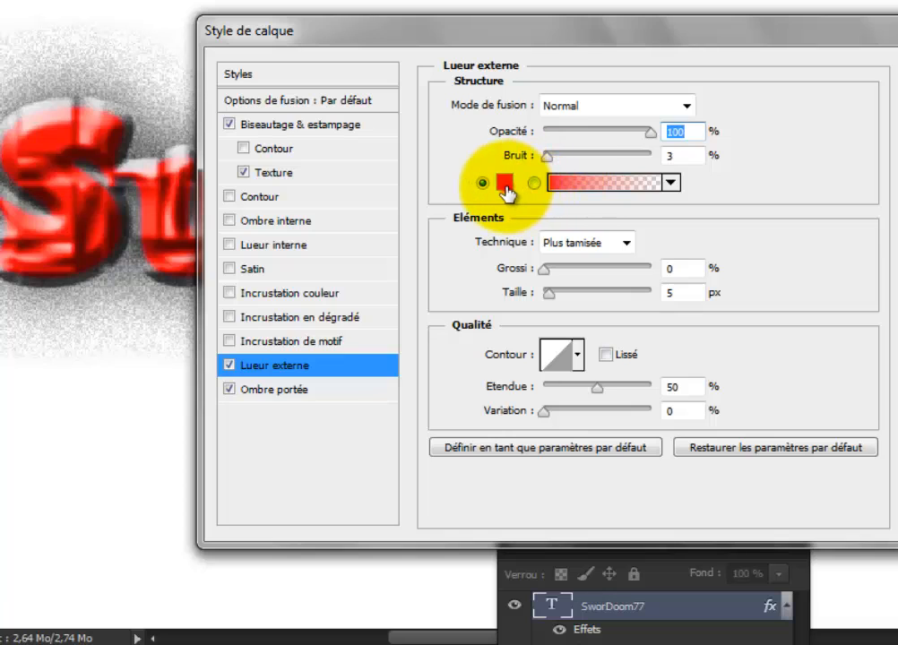
pyautogui.click(504, 184)
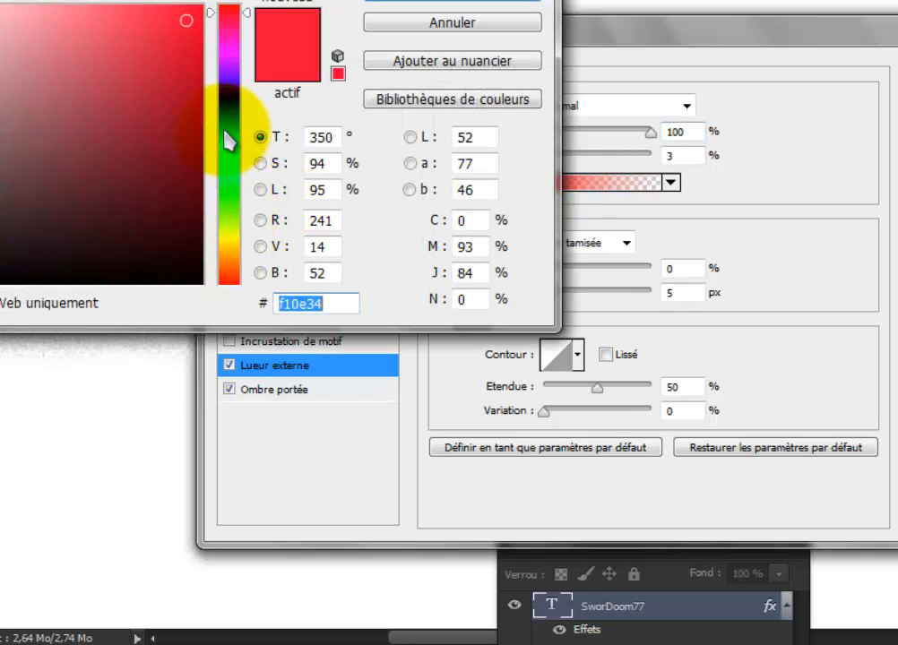
pyautogui.moveTo(226, 195); pyautogui.dragTo(213, 174)
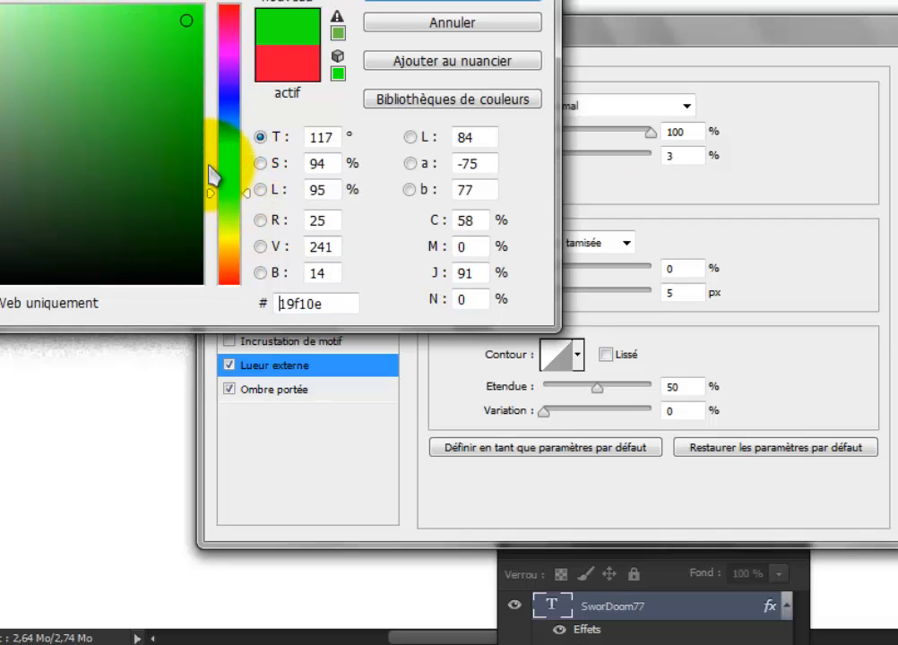
pyautogui.click(434, 3)
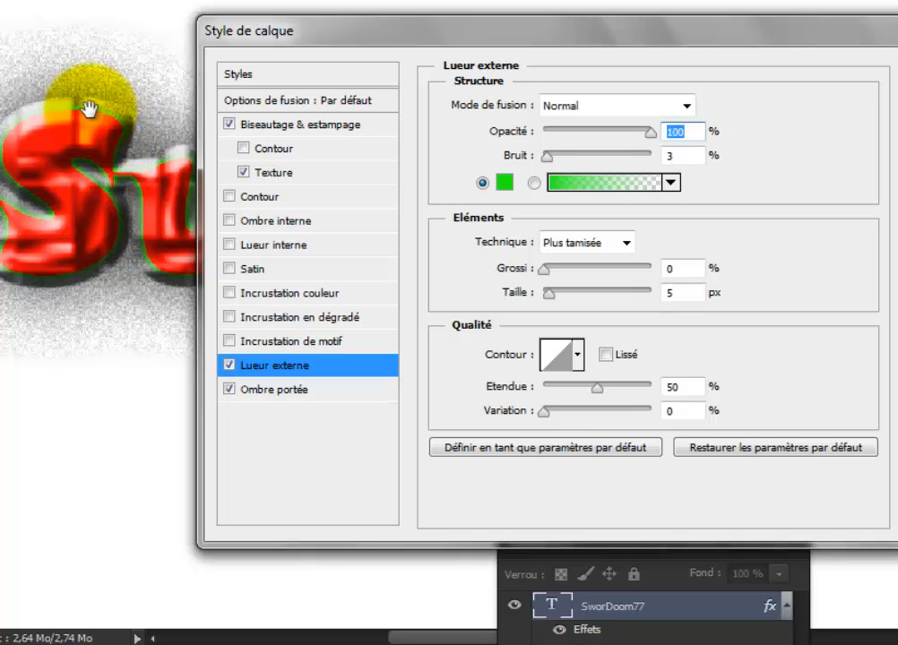
# Remove the green glow's noise and keep the Plus tamisée technique after trying Précise.
pyautogui.moveTo(482, 30); pyautogui.dragTo(481, 36)
pyautogui.moveTo(442, 258); pyautogui.dragTo(506, 50)
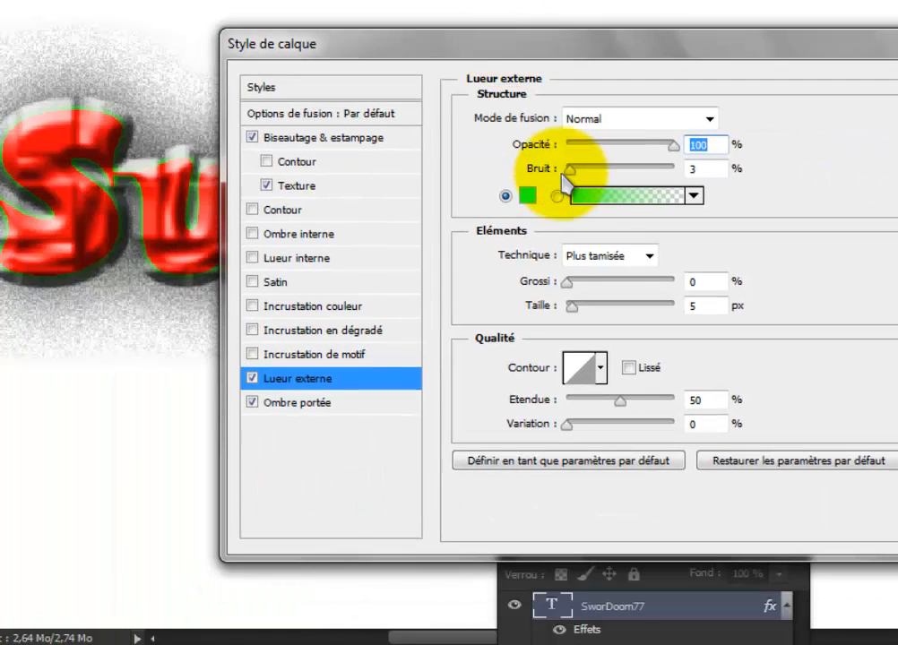
pyautogui.click(570, 170)
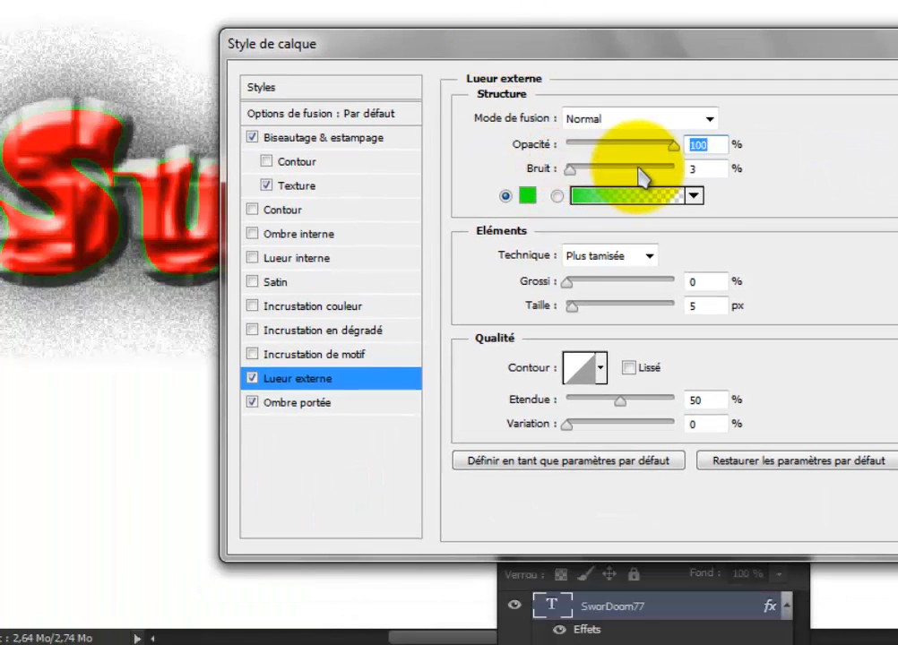
pyautogui.moveTo(641, 167); pyautogui.dragTo(543, 177)
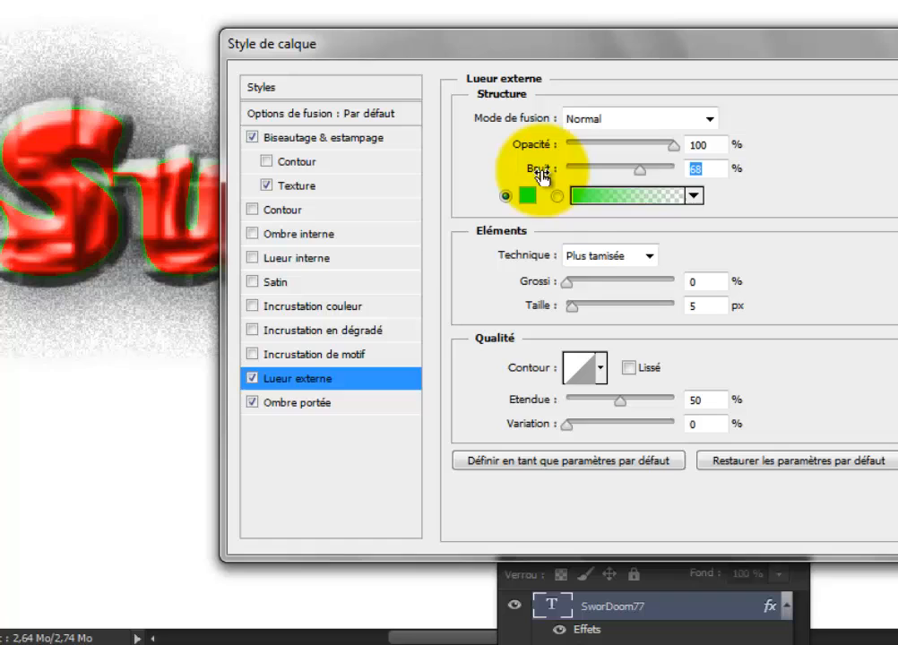
pyautogui.click(584, 257)
pyautogui.click(593, 296)
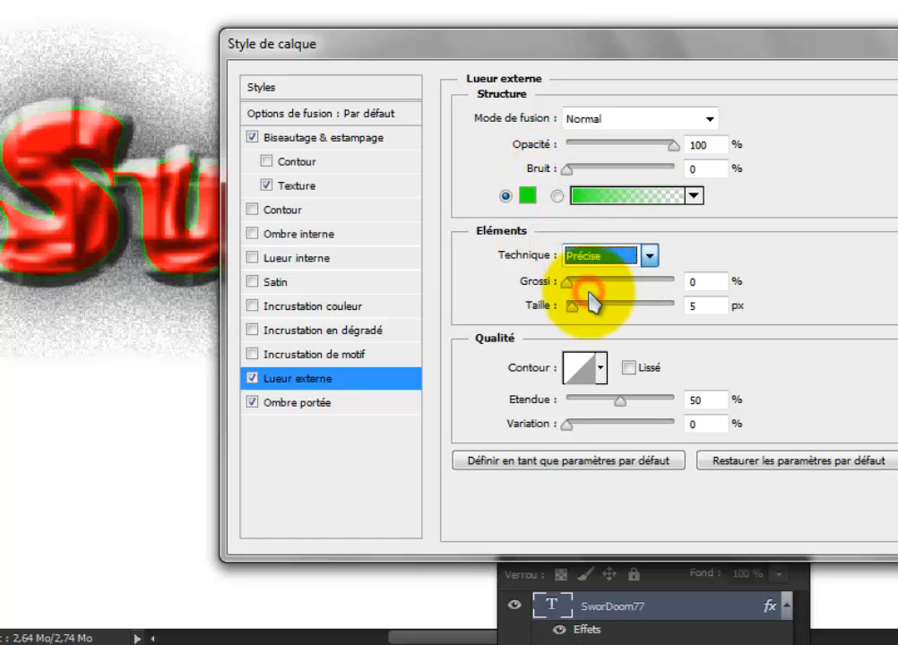
pyautogui.click(597, 256)
pyautogui.click(570, 280)
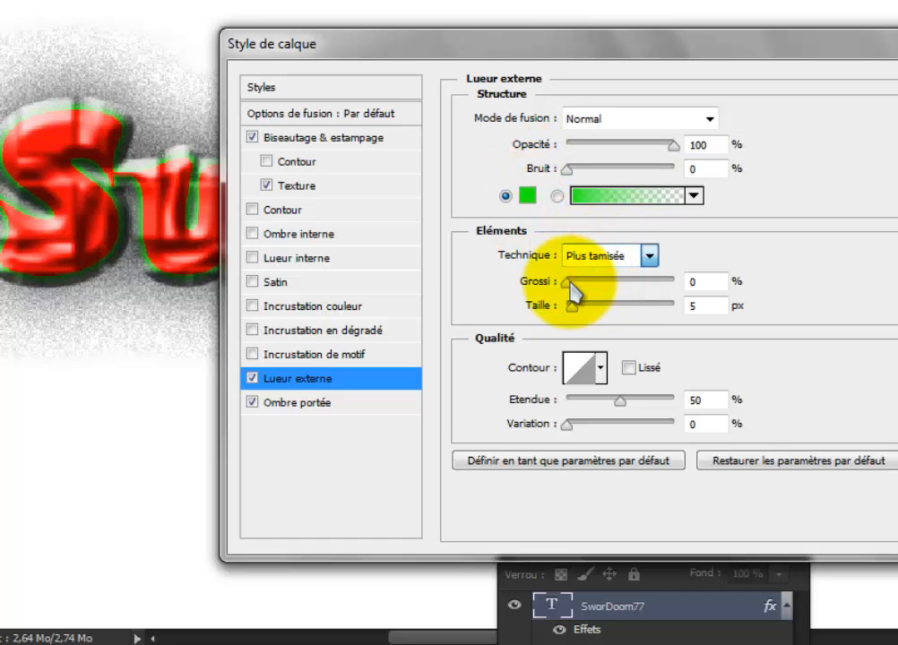
# Tune the glow to 7% spread and 10 px size for a thin rim.
pyautogui.moveTo(613, 286); pyautogui.dragTo(577, 297)
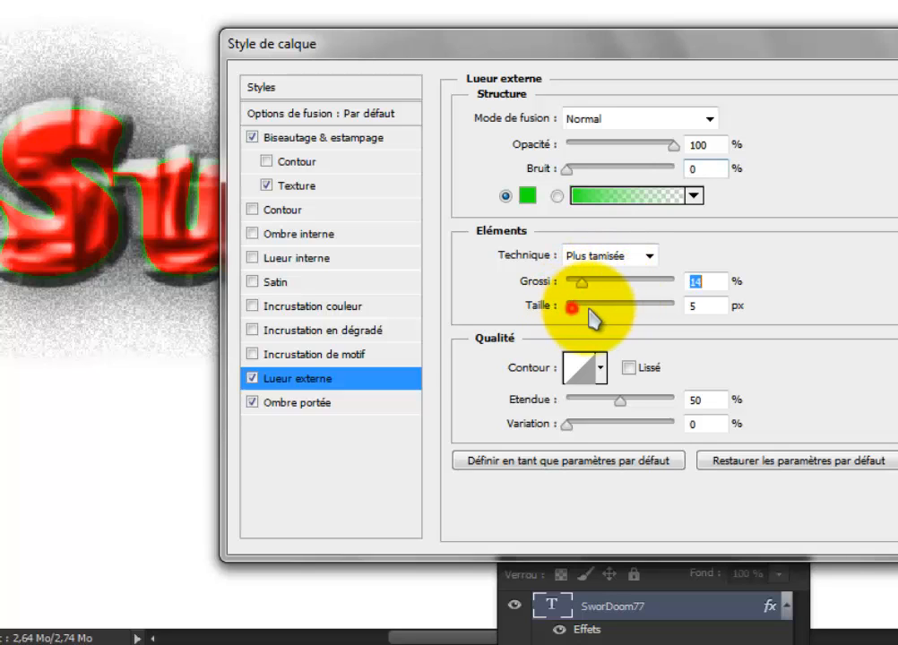
pyautogui.moveTo(654, 328); pyautogui.dragTo(714, 336)
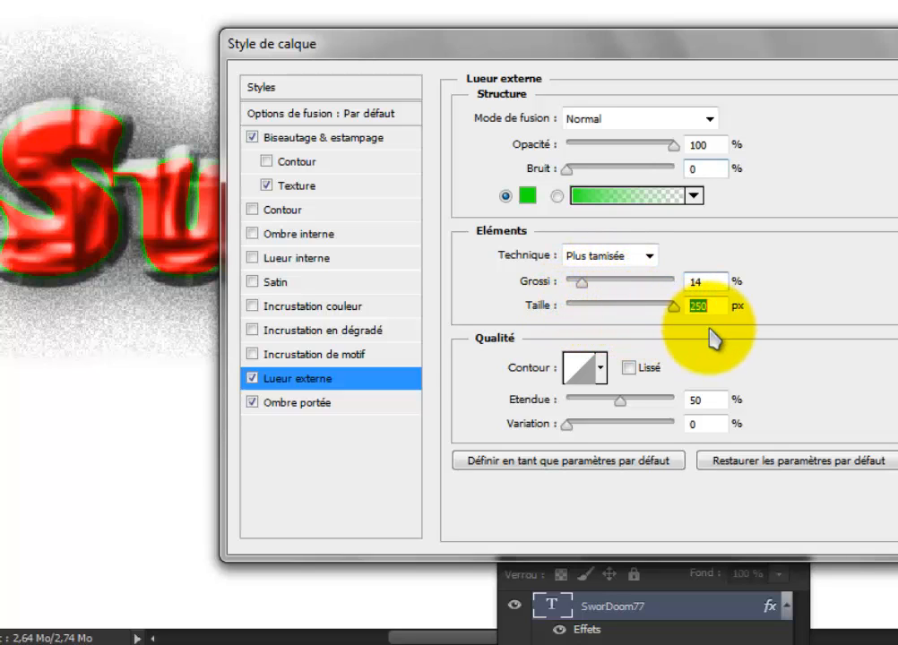
pyautogui.moveTo(580, 276); pyautogui.dragTo(579, 275)
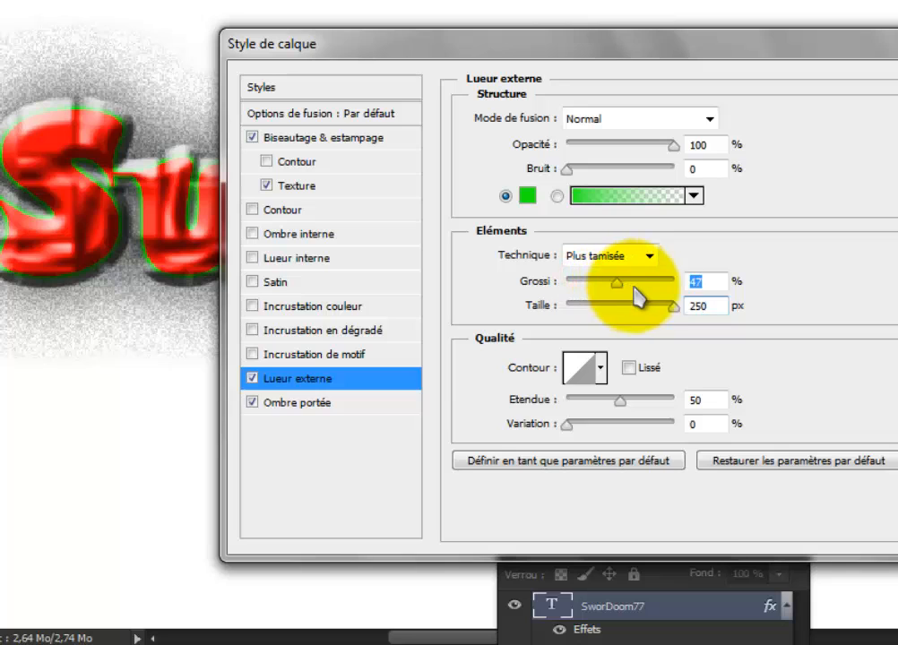
pyautogui.moveTo(665, 288); pyautogui.dragTo(591, 159)
pyautogui.click(566, 169)
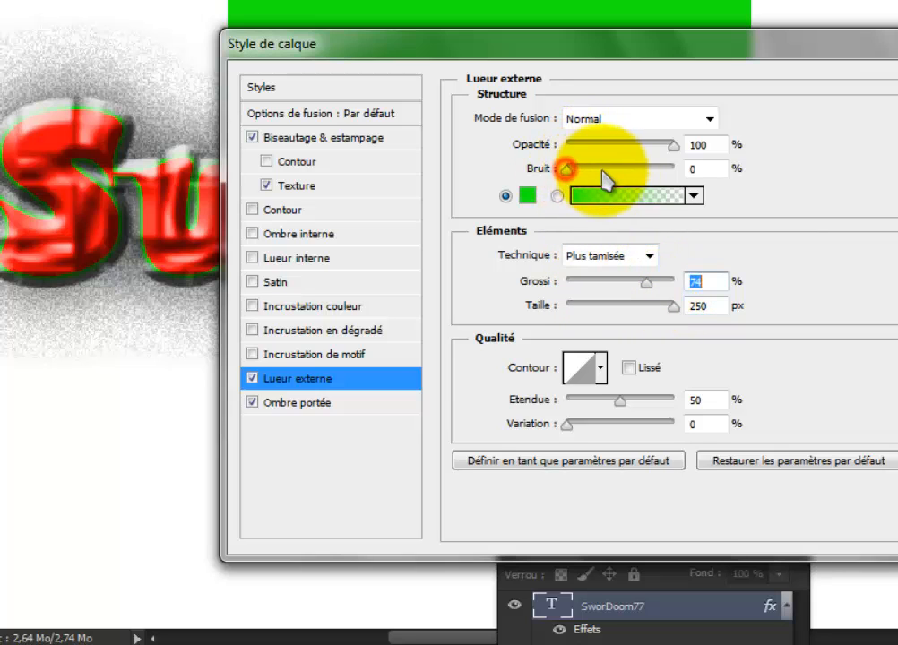
pyautogui.moveTo(587, 59); pyautogui.dragTo(571, 20)
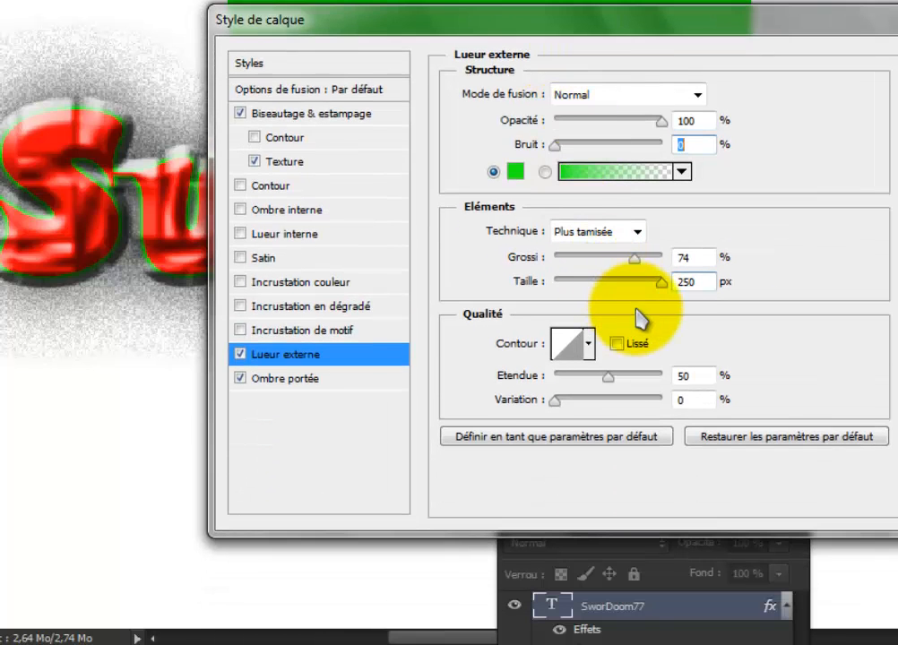
pyautogui.moveTo(661, 287); pyautogui.dragTo(551, 292)
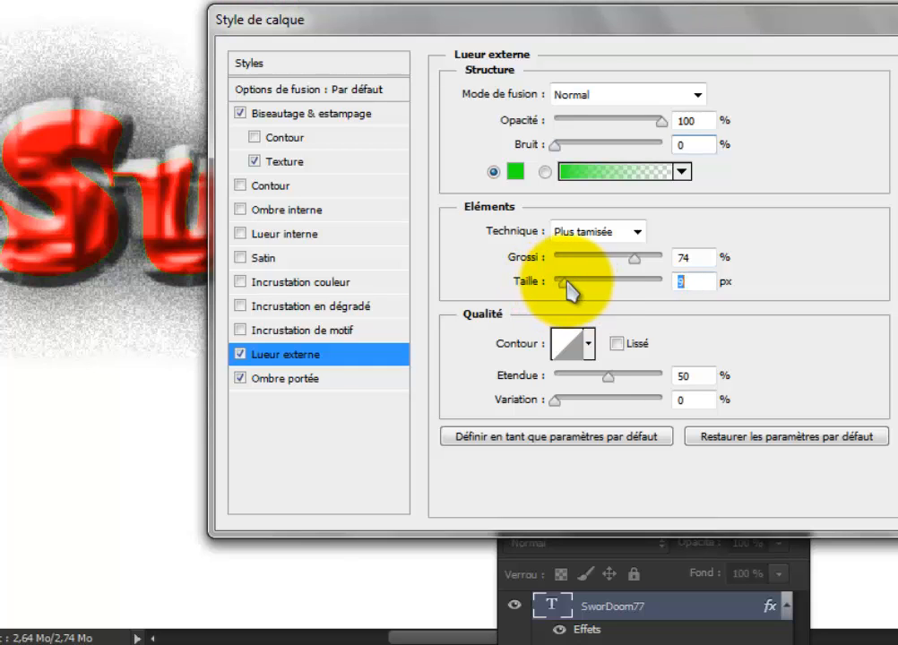
pyautogui.moveTo(588, 292); pyautogui.dragTo(609, 292)
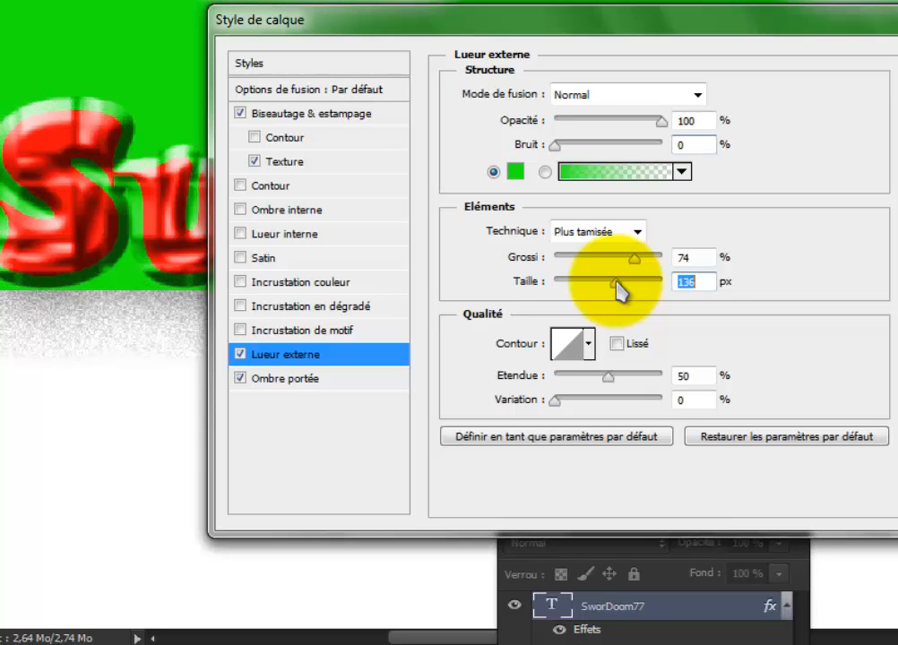
pyautogui.moveTo(595, 18)
pyautogui.mouseDown()
pyautogui.moveTo(593, 399)
pyautogui.moveTo(593, 3)
pyautogui.mouseUp()
pyautogui.moveTo(605, 244); pyautogui.dragTo(570, 257)
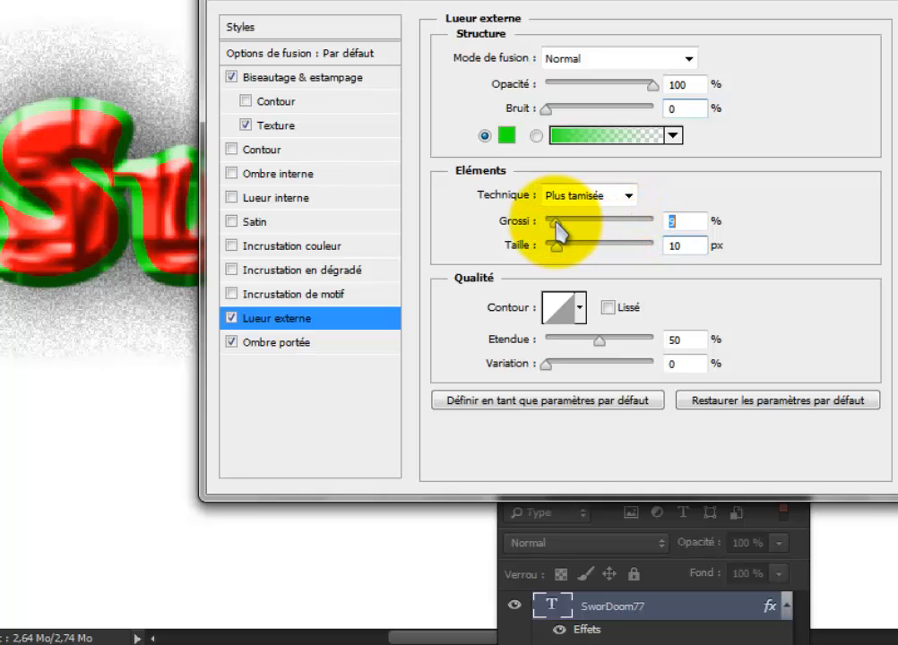
pyautogui.moveTo(567, 0); pyautogui.dragTo(450, 0)
# Turn on Pattern Overlay for SworDoom77 and bring up its pattern list.
pyautogui.click(216, 265)
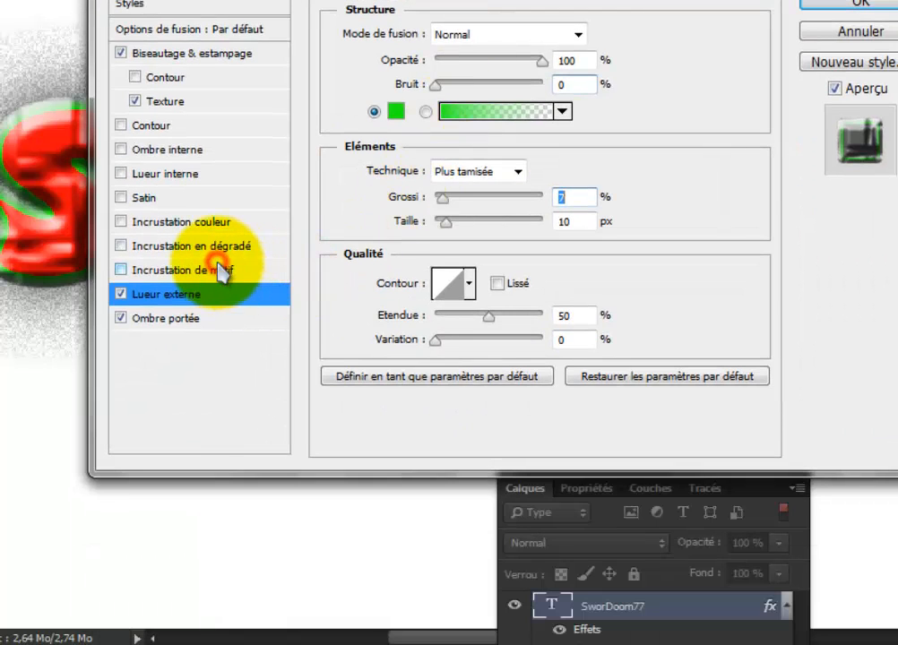
pyautogui.click(144, 267)
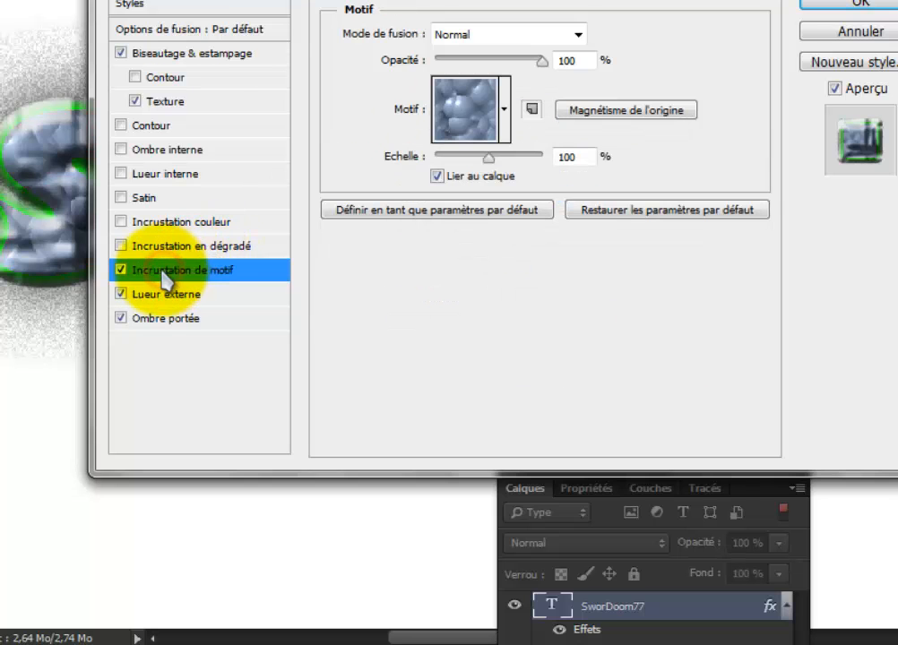
pyautogui.moveTo(332, 0); pyautogui.dragTo(280, 314)
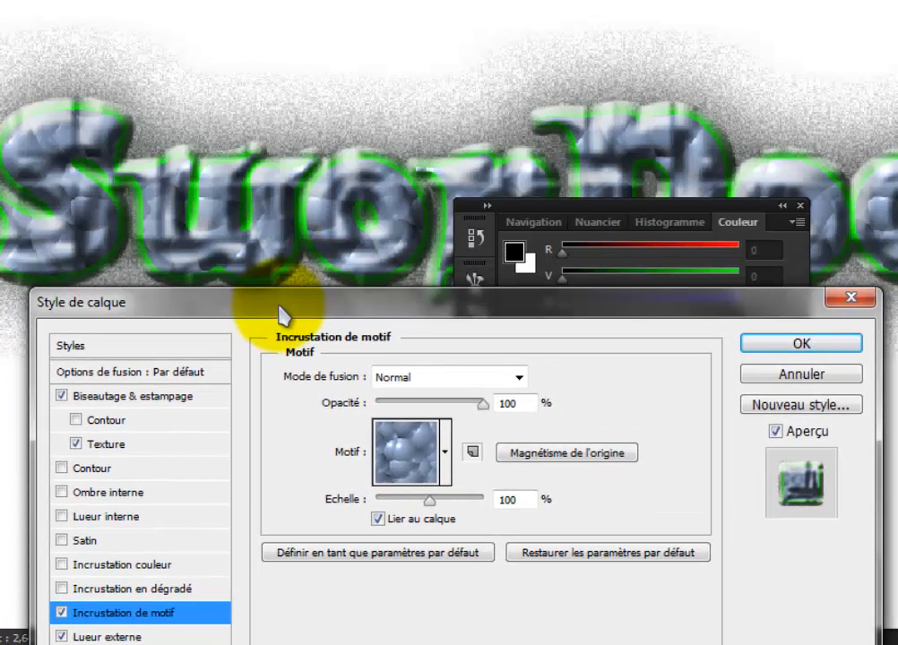
pyautogui.click(446, 453)
pyautogui.click(445, 454)
pyautogui.click(445, 454)
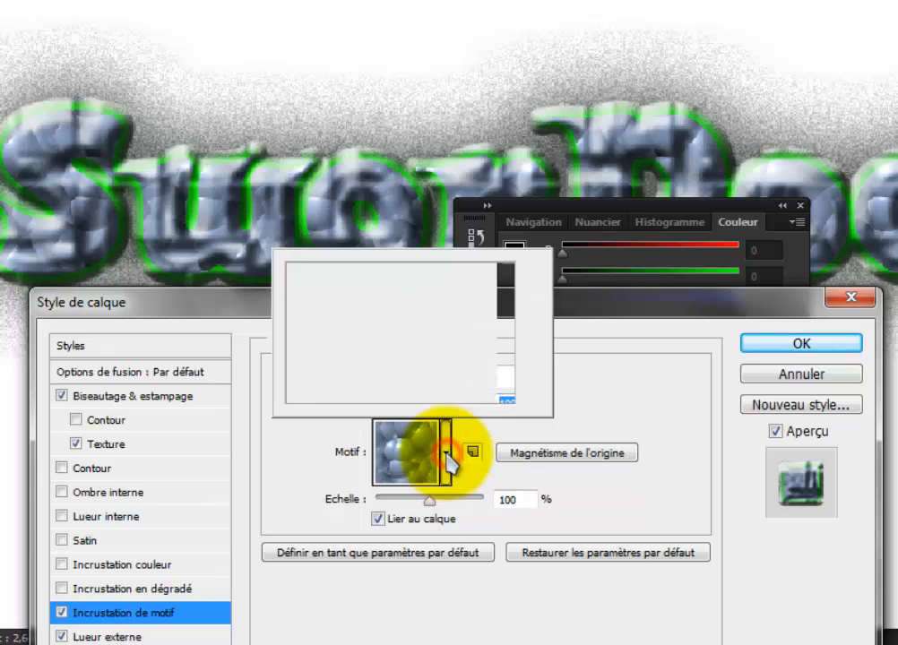
pyautogui.click(445, 453)
pyautogui.click(446, 453)
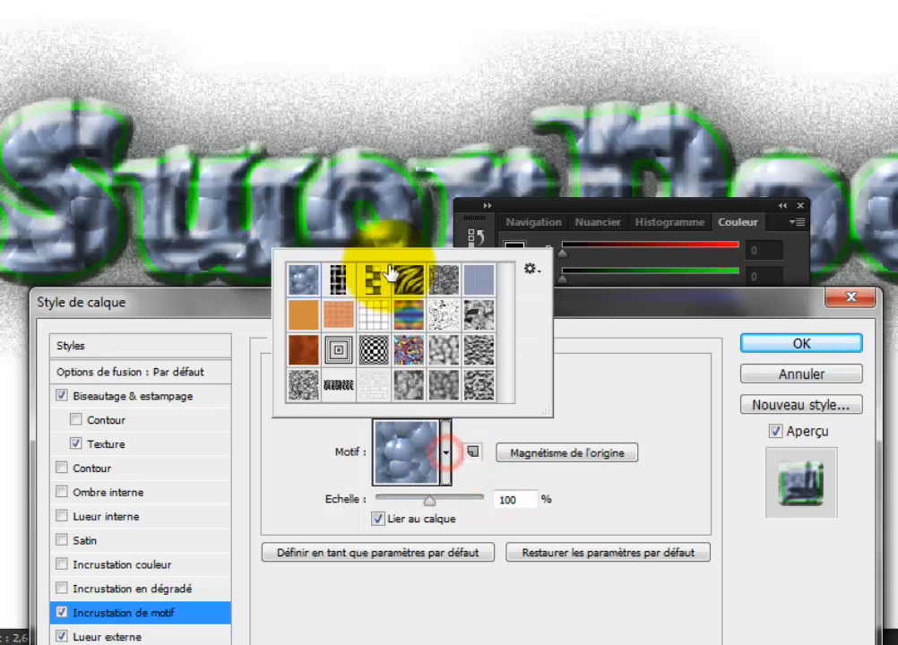
# Choose the cracked stone pattern after trying others, and scale it to 202%.
pyautogui.click(530, 269)
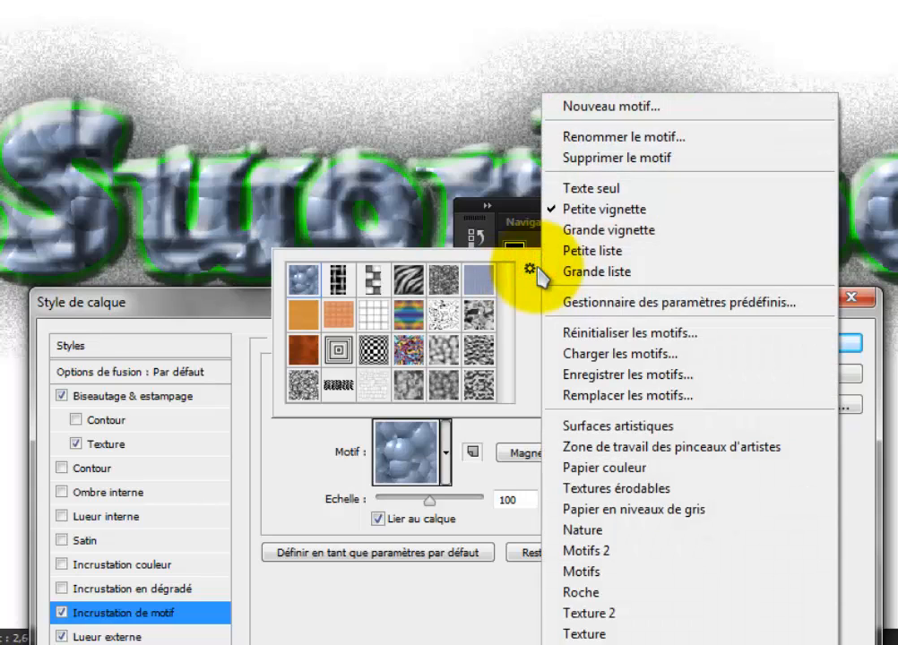
pyautogui.click(337, 353)
pyautogui.click(373, 349)
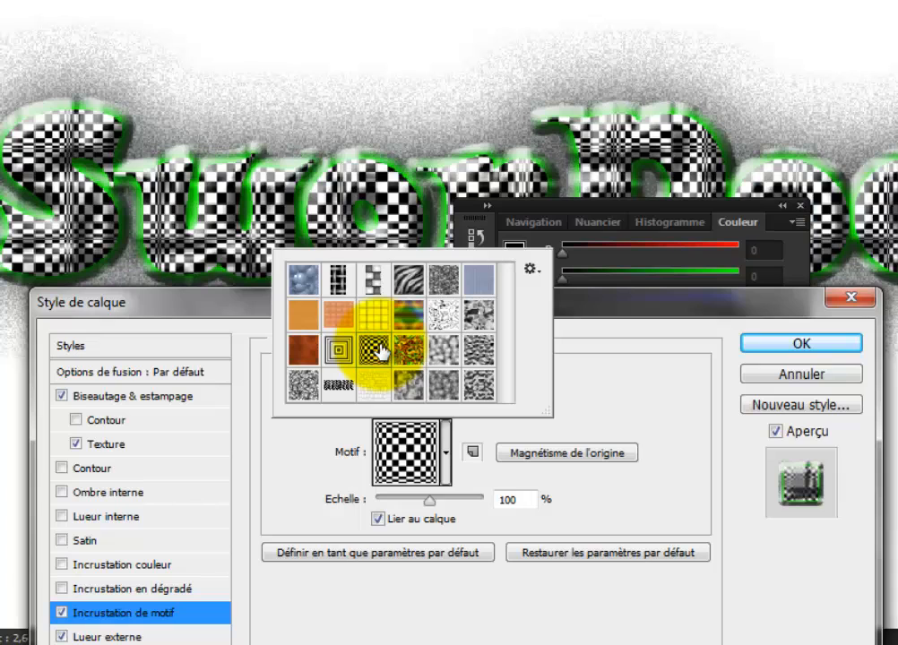
pyautogui.click(376, 316)
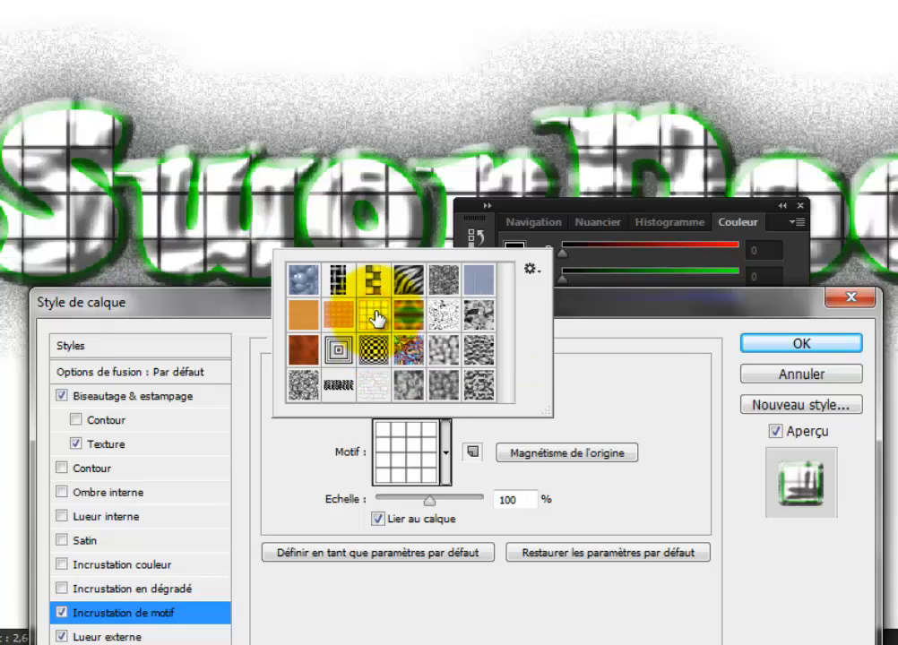
pyautogui.click(372, 280)
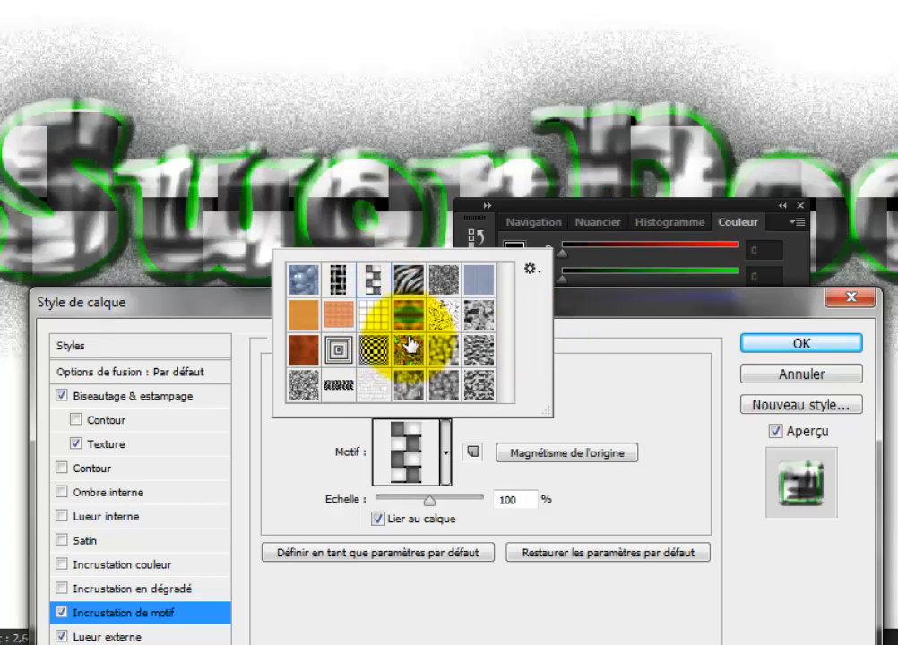
pyautogui.click(345, 329)
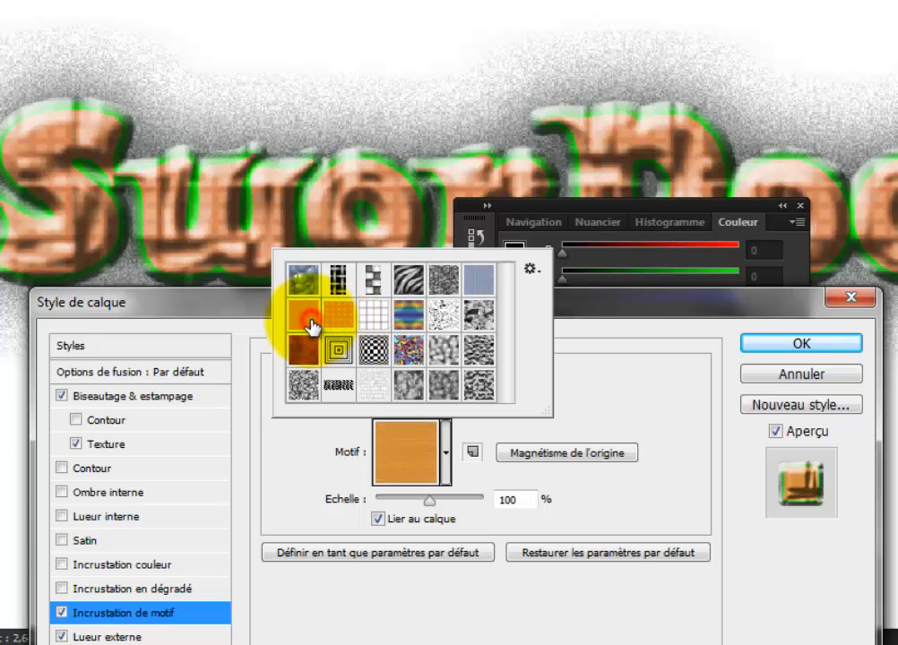
pyautogui.click(306, 382)
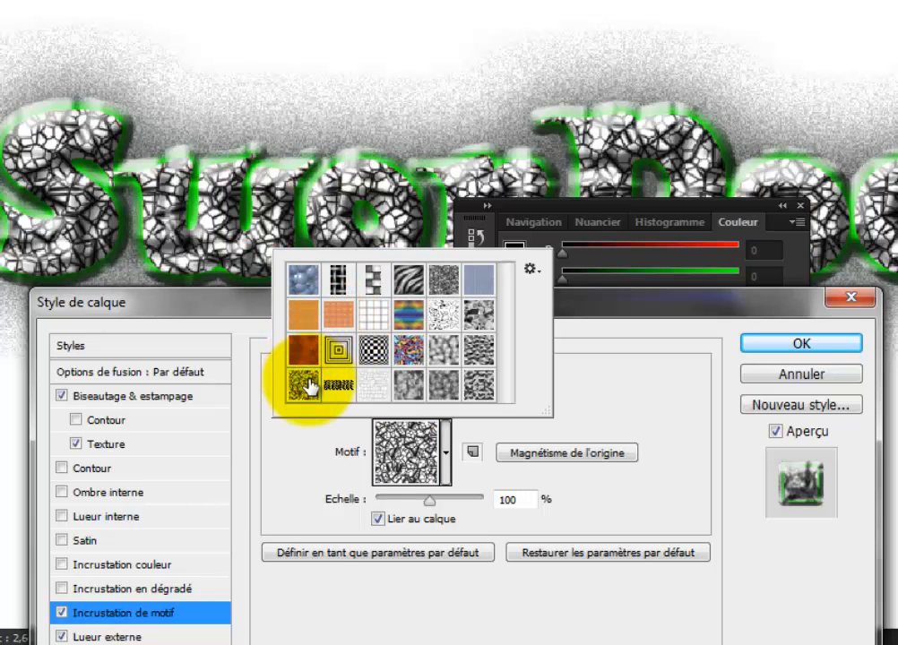
pyautogui.click(619, 387)
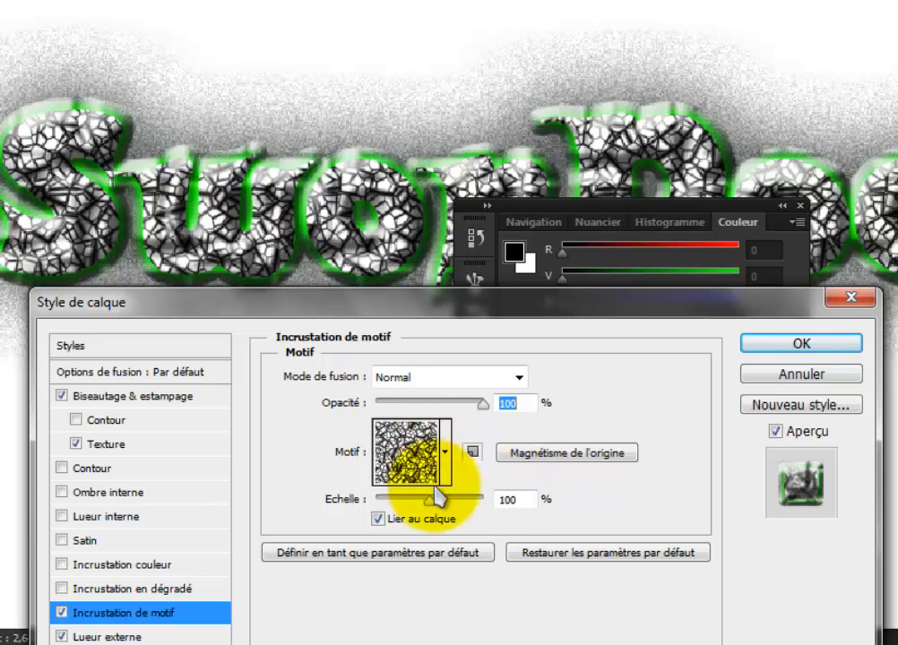
pyautogui.moveTo(435, 511)
pyautogui.mouseDown()
pyautogui.moveTo(475, 510)
pyautogui.moveTo(417, 502)
pyautogui.moveTo(397, 514)
pyautogui.moveTo(432, 511)
pyautogui.mouseUp()
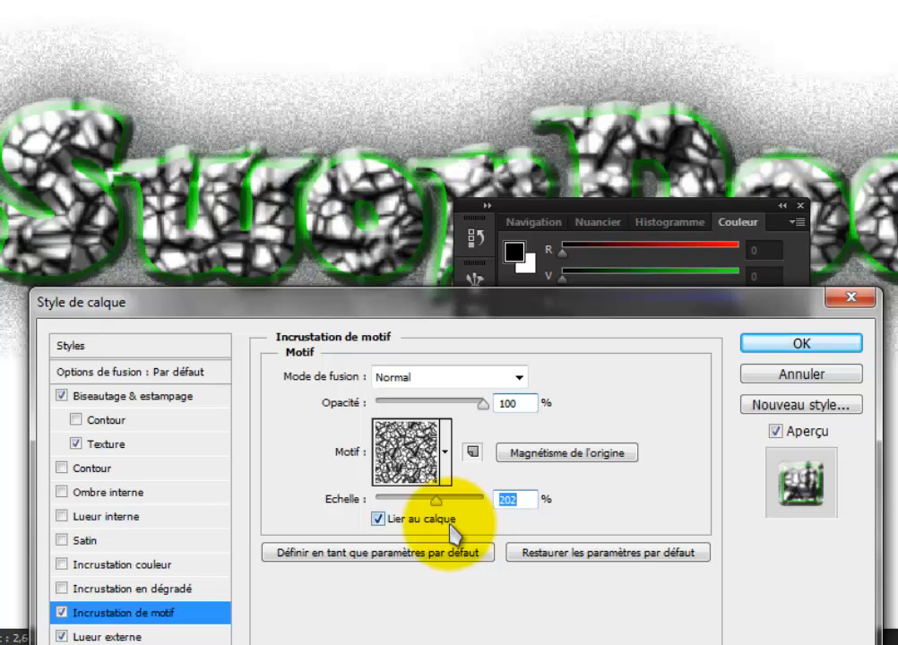
# Enable Satin in Normal mode at 42% opacity with 33 px distance.
pyautogui.click(126, 589)
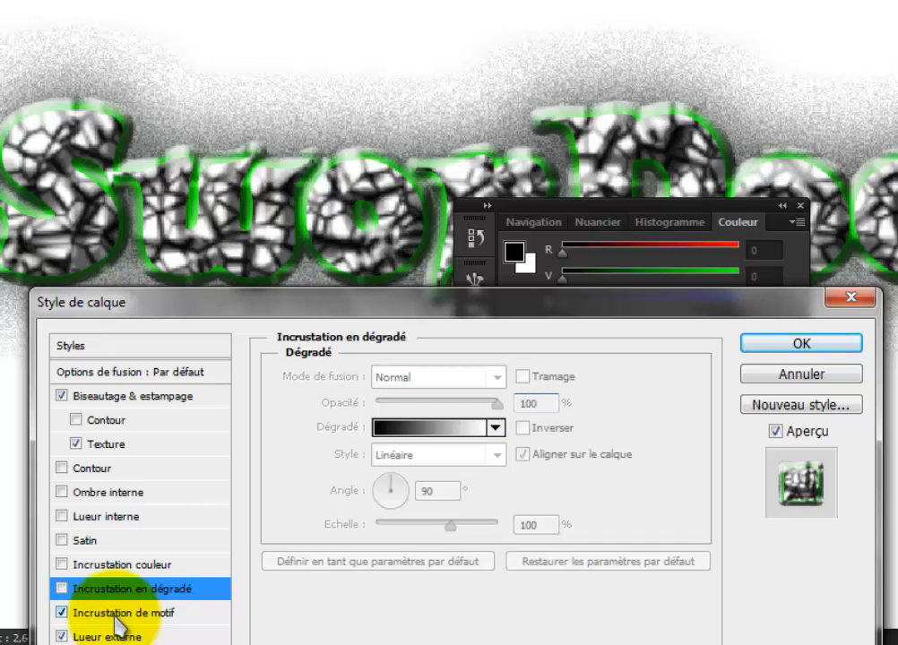
pyautogui.click(93, 541)
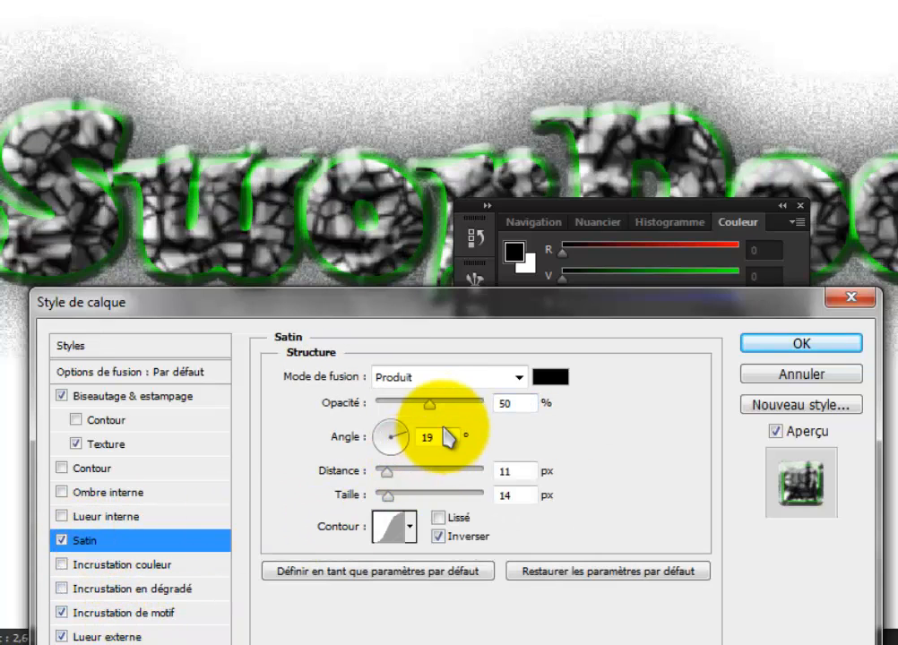
pyautogui.moveTo(429, 403); pyautogui.dragTo(396, 405)
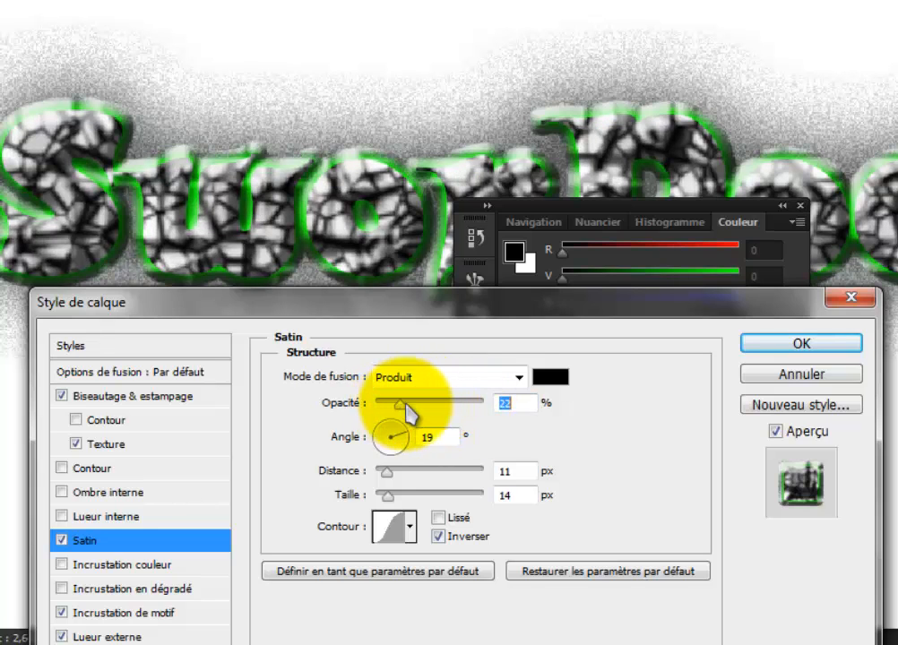
pyautogui.click(428, 374)
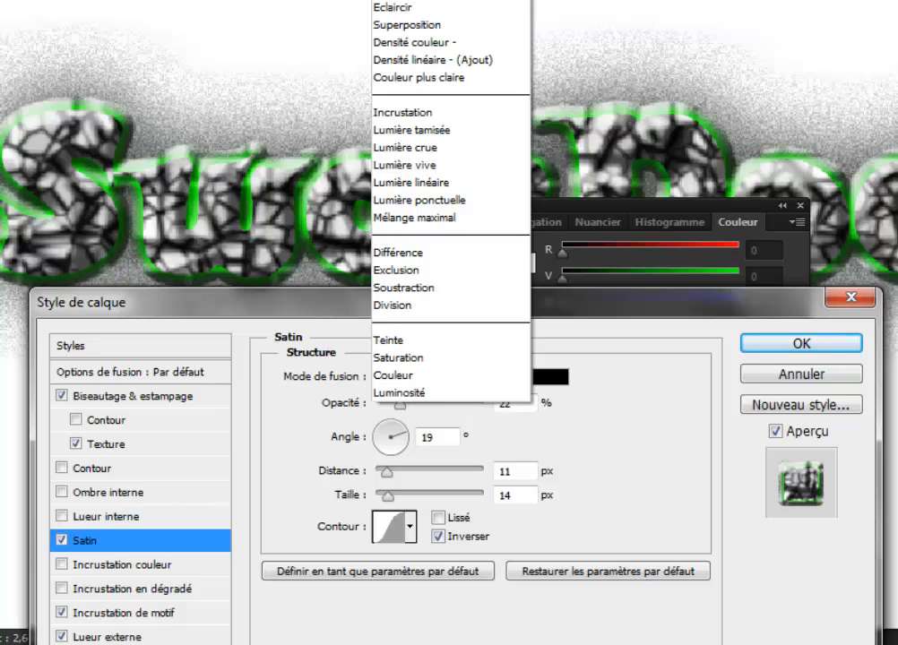
pyautogui.click(413, 1)
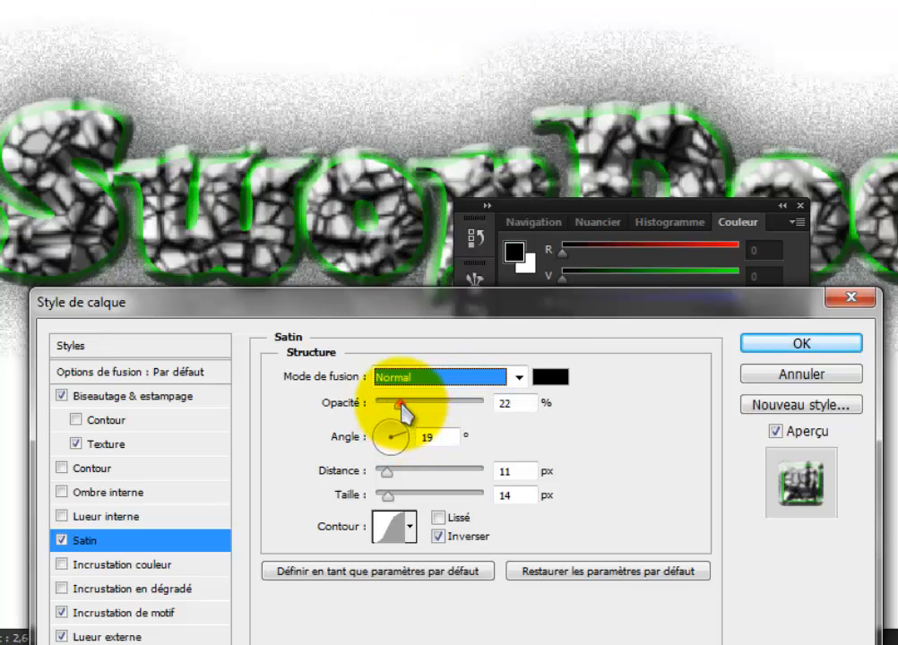
pyautogui.moveTo(400, 405); pyautogui.dragTo(420, 403)
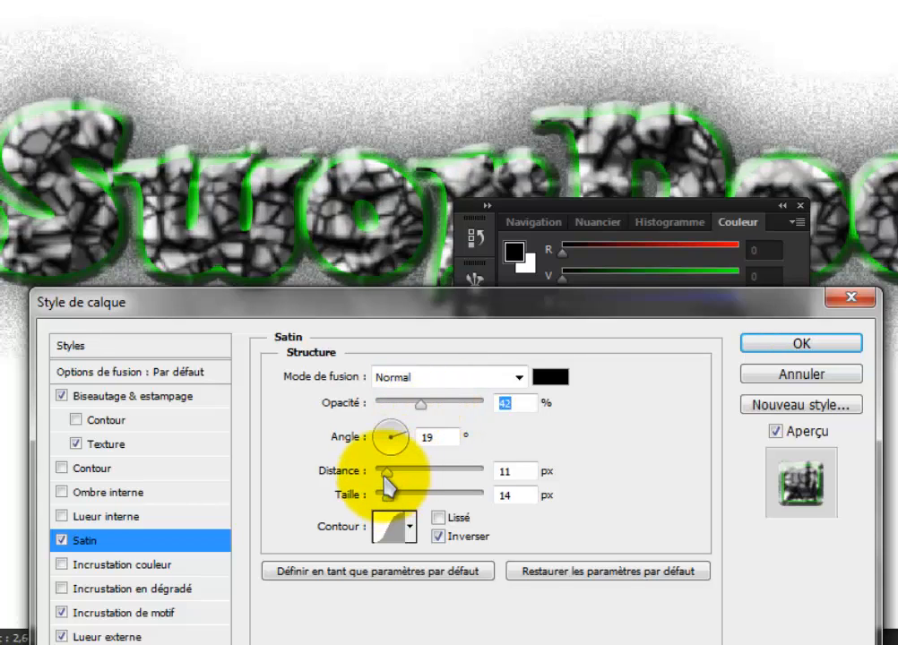
pyautogui.moveTo(399, 473); pyautogui.dragTo(406, 505)
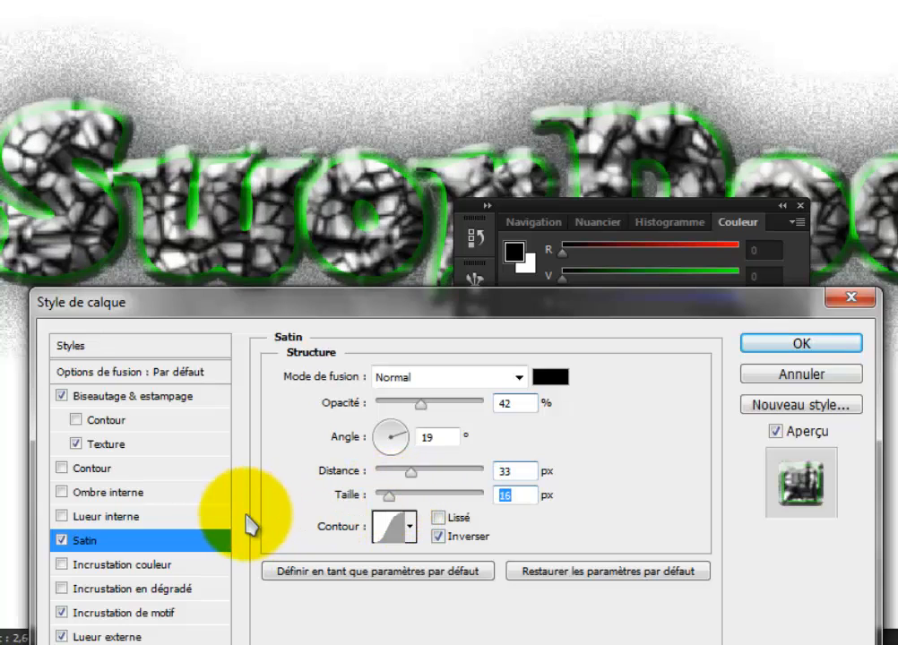
pyautogui.click(61, 517)
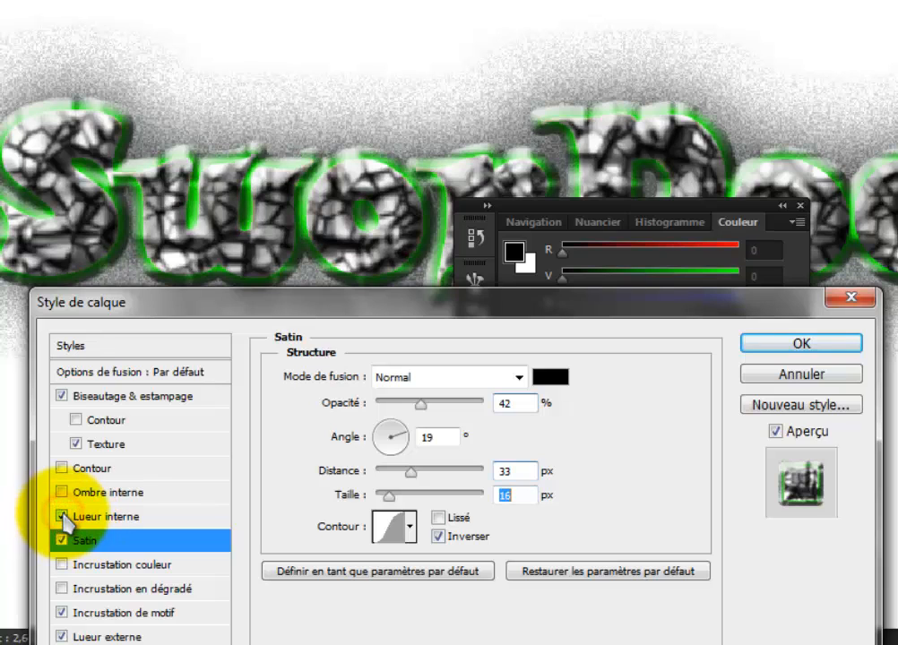
pyautogui.click(62, 516)
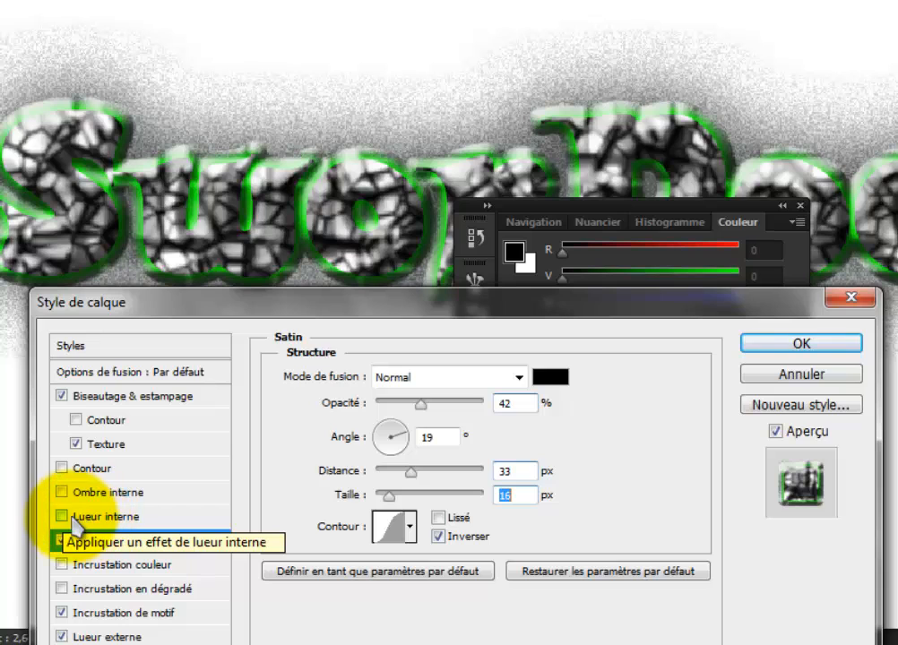
pyautogui.click(62, 516)
pyautogui.click(93, 519)
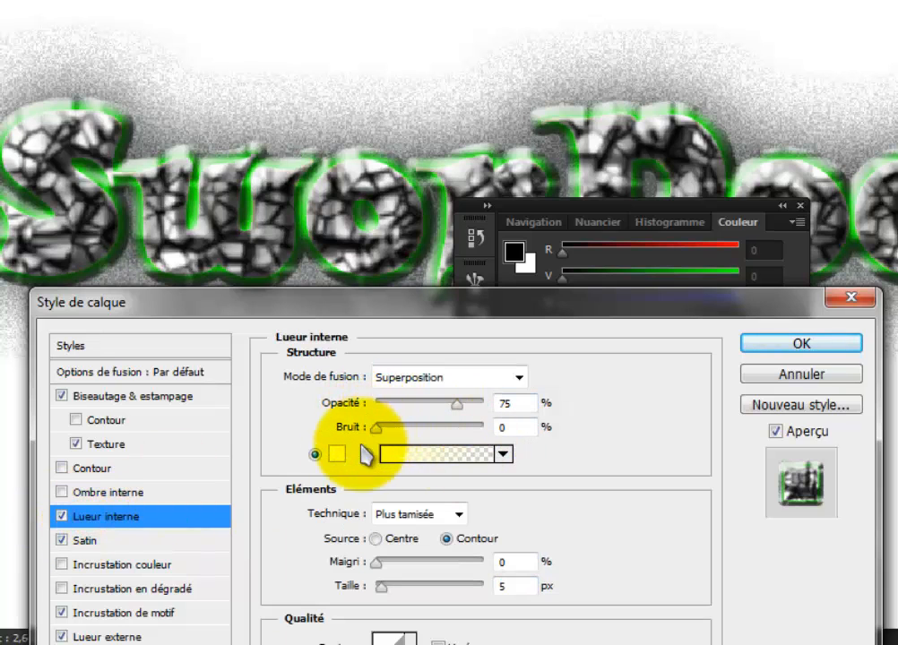
pyautogui.click(57, 518)
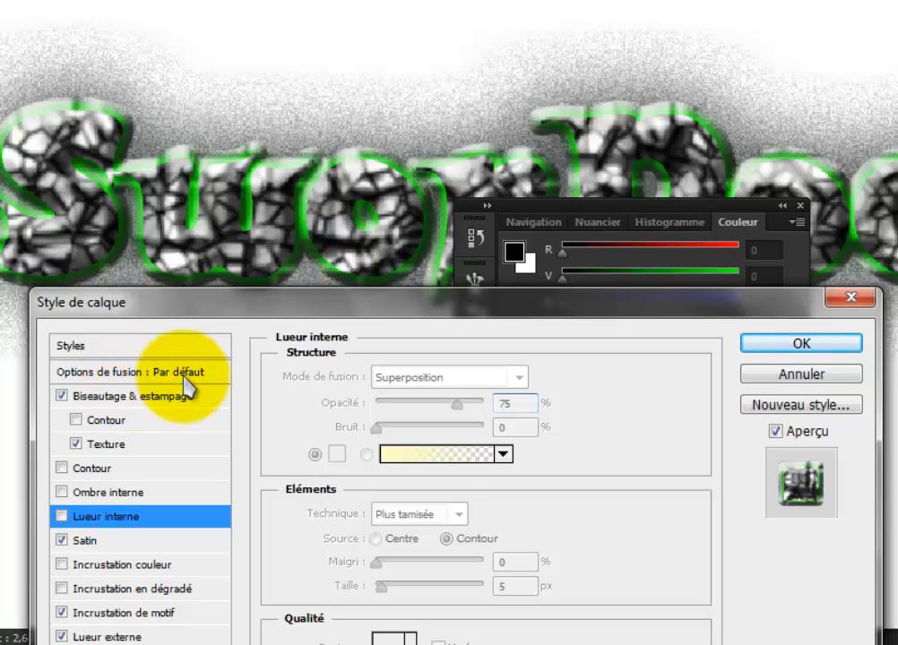
pyautogui.moveTo(199, 305); pyautogui.dragTo(126, 113)
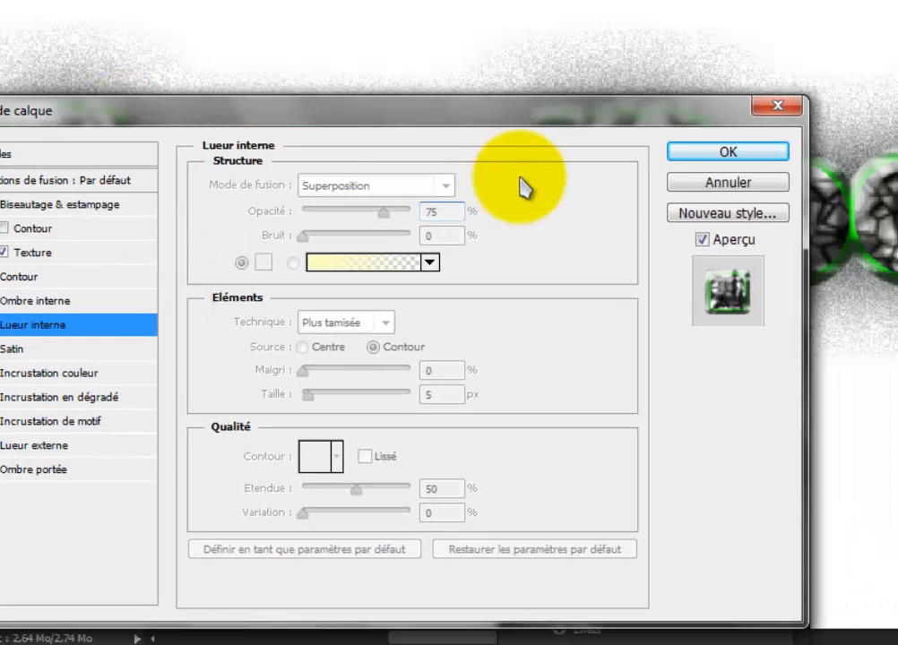
# Apply the layer style and dock the panels to show the layer effects.
pyautogui.click(702, 152)
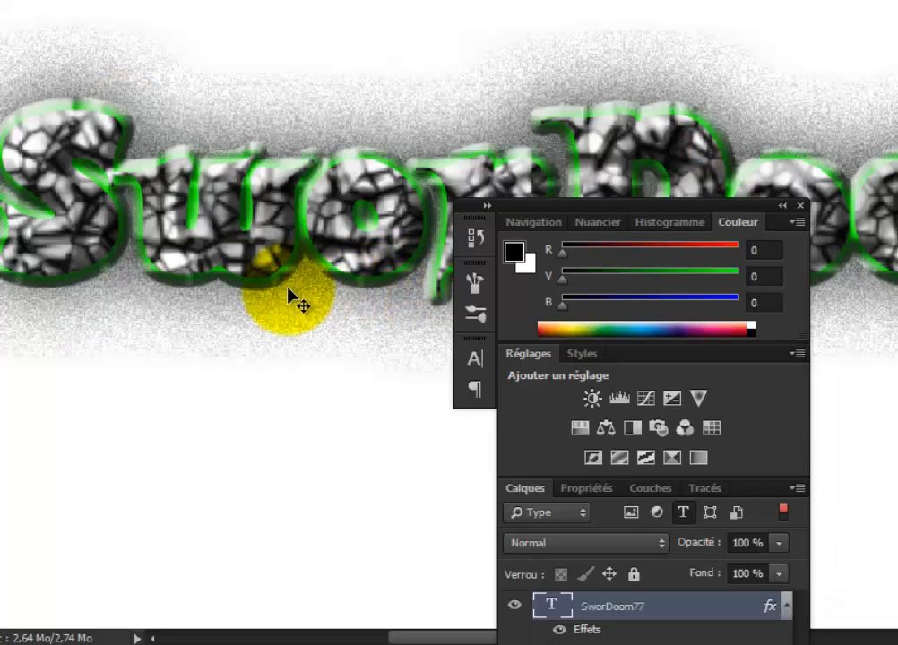
pyautogui.scroll(-5, 288, 290)
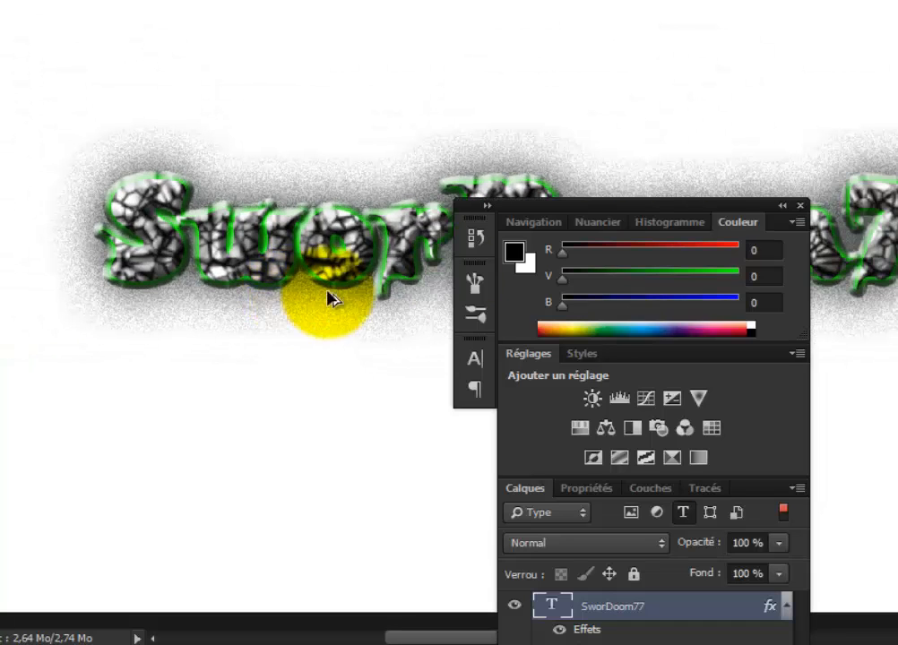
pyautogui.moveTo(593, 204); pyautogui.dragTo(708, 18)
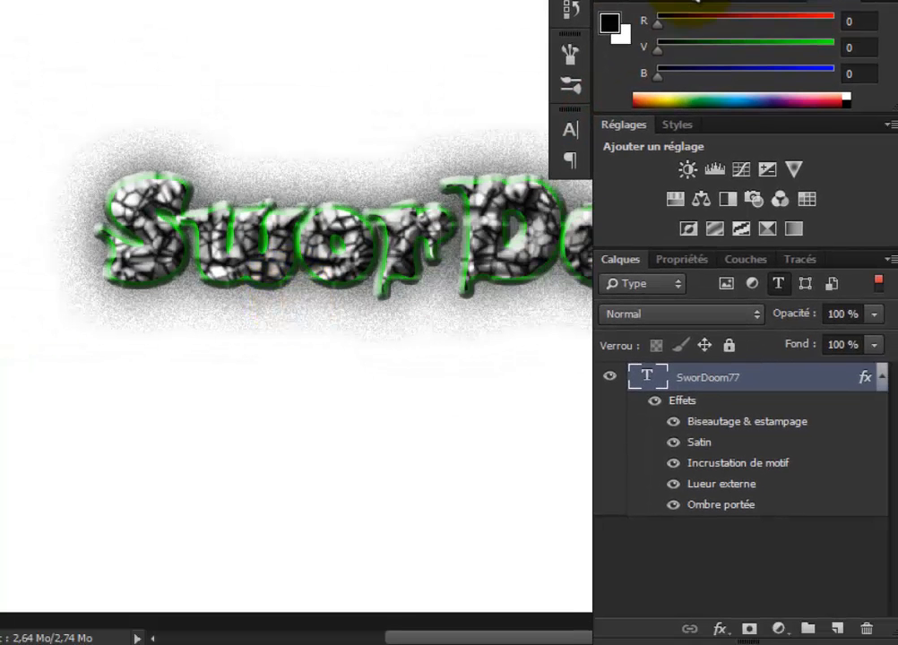
# Duplicate the SworDoom77 layer as 'SworDoom77 copie' and reselect the original.
pyautogui.click(708, 384)
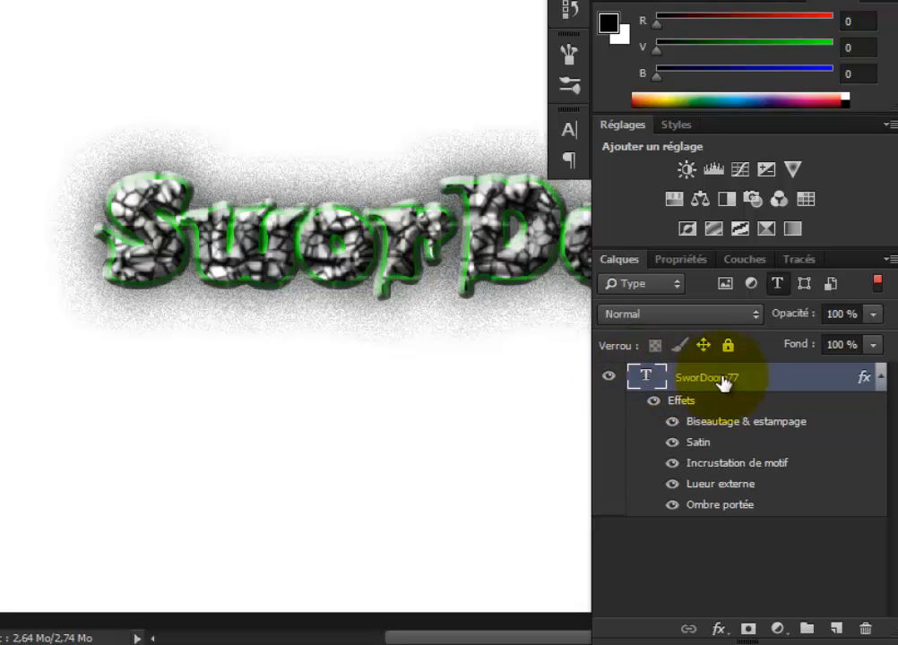
pyautogui.rightClick(698, 378)
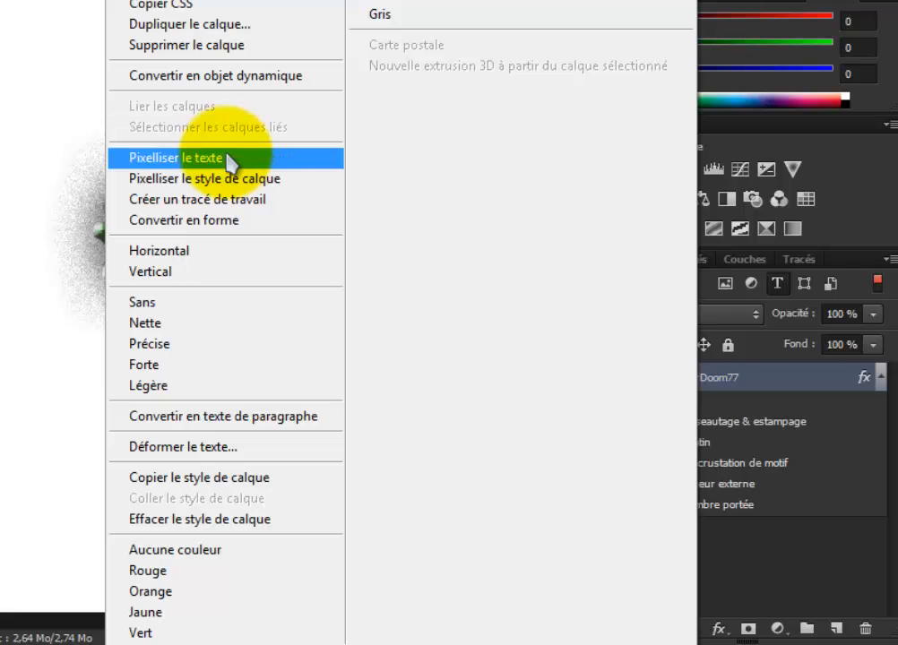
pyautogui.click(210, 25)
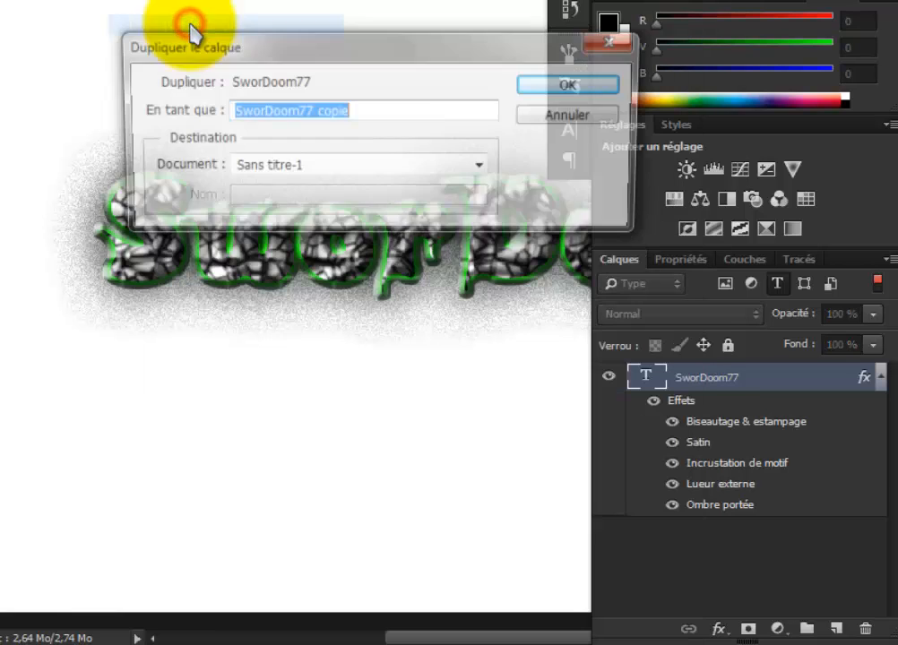
pyautogui.click(573, 87)
pyautogui.click(742, 378)
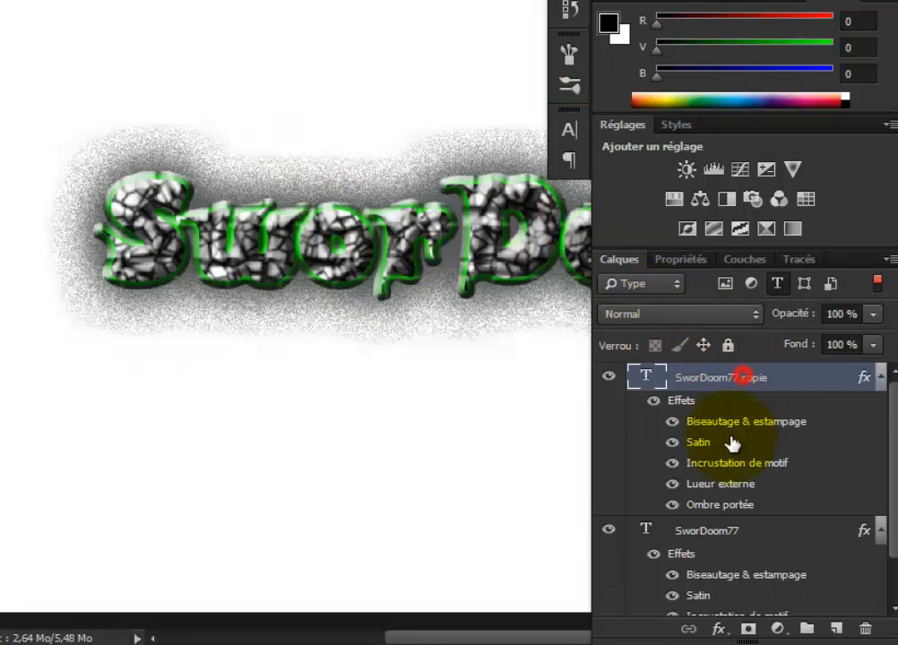
pyautogui.click(725, 533)
# Move the SworDoom77 copy layer down below the original title.
pyautogui.scroll(2, 717, 421)
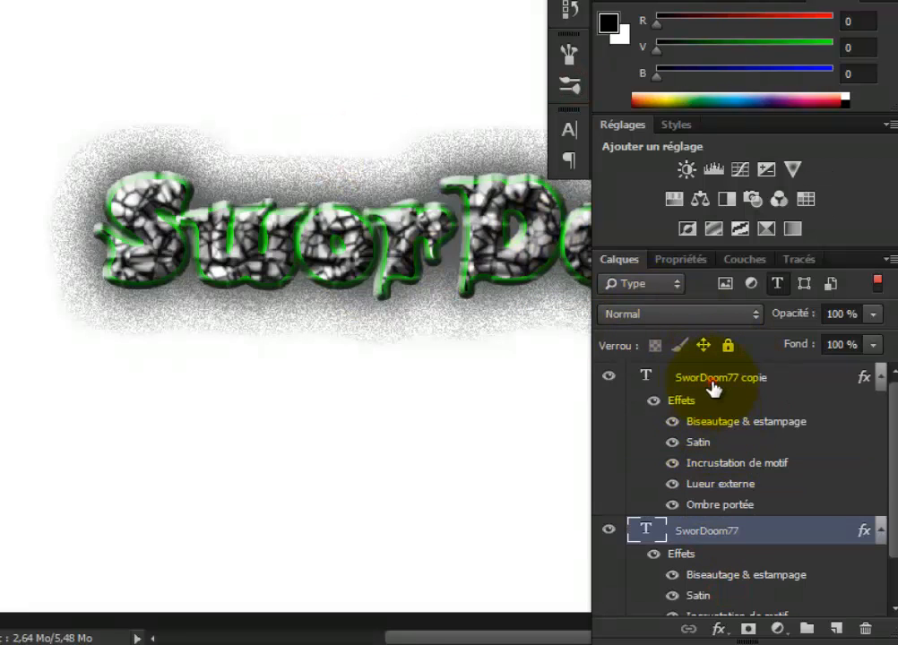
pyautogui.click(712, 379)
pyautogui.click(22, 42)
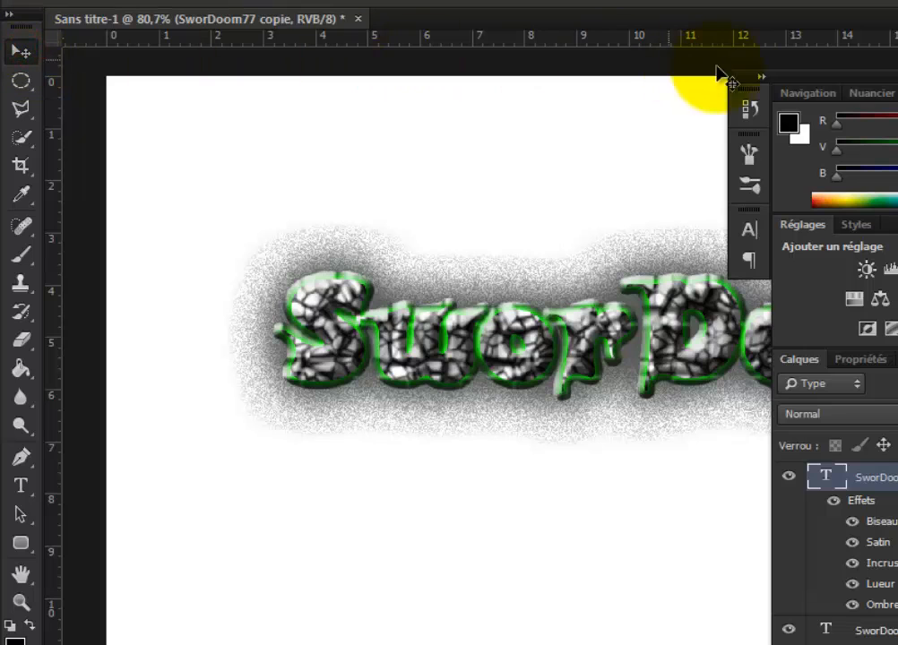
pyautogui.moveTo(785, 75); pyautogui.dragTo(507, 644)
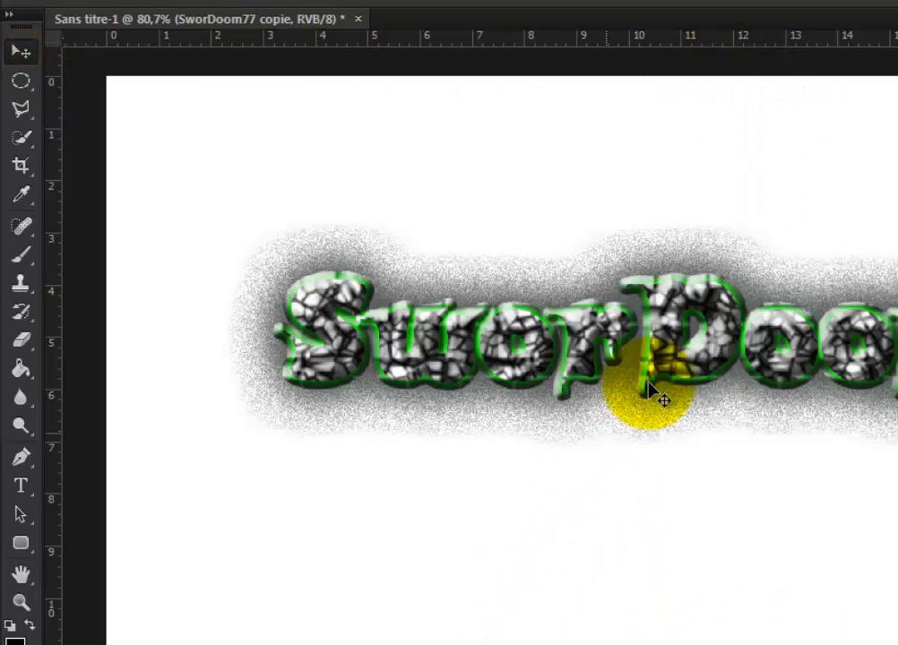
pyautogui.moveTo(658, 368); pyautogui.dragTo(620, 557)
pyautogui.moveTo(732, 644); pyautogui.dragTo(847, 132)
# Replace the duplicate's SworDoom text with 'YouTube'.
pyautogui.scroll(1, 813, 360)
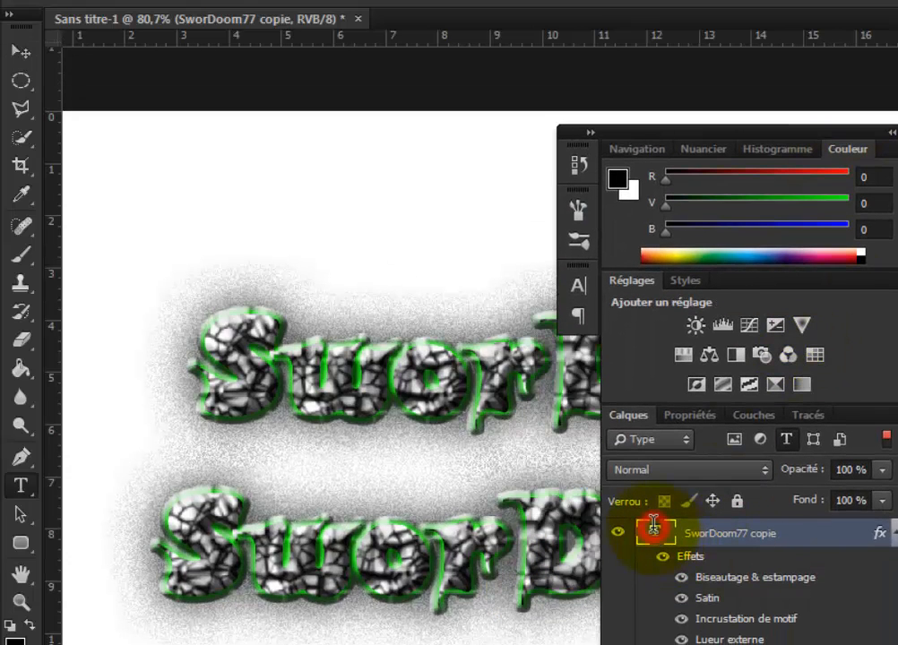
pyautogui.doubleClick(653, 529)
pyautogui.moveTo(728, 127); pyautogui.dragTo(678, 643)
pyautogui.click(681, 559)
pyautogui.hotkey('ctrl', 'a')
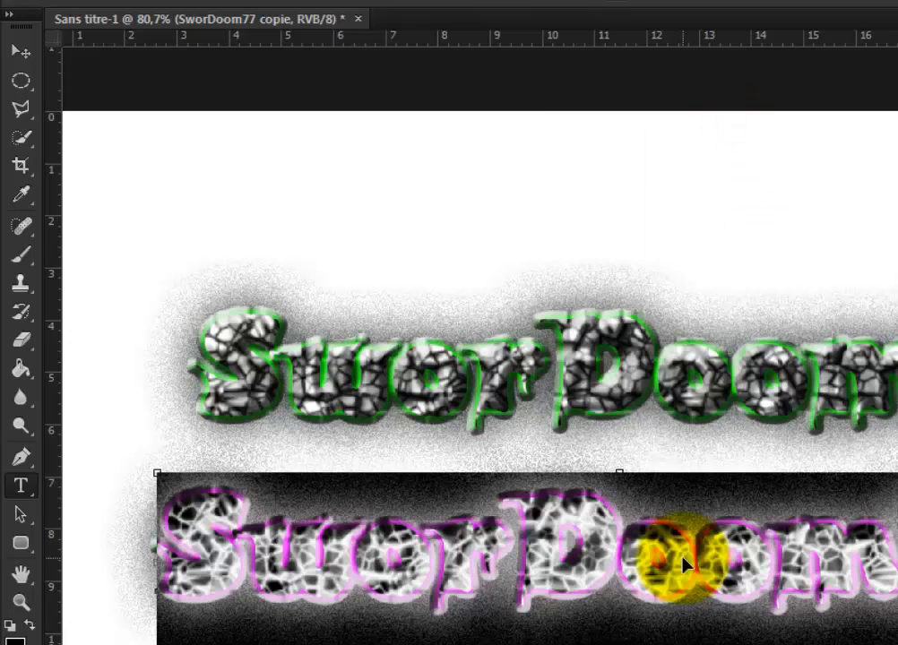
pyautogui.press('BackSpace')
pyautogui.write('You')
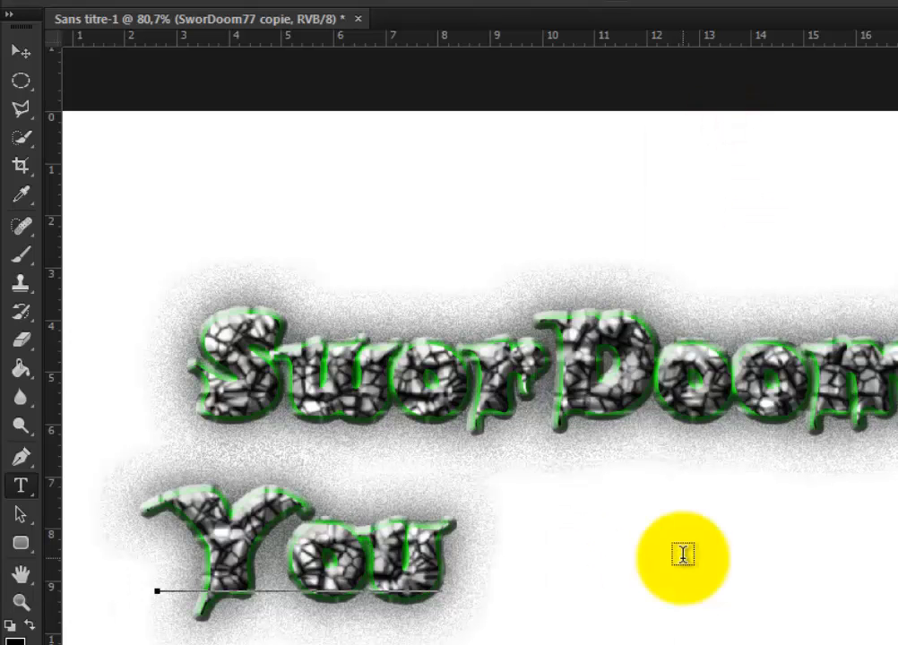
pyautogui.write('Tube')
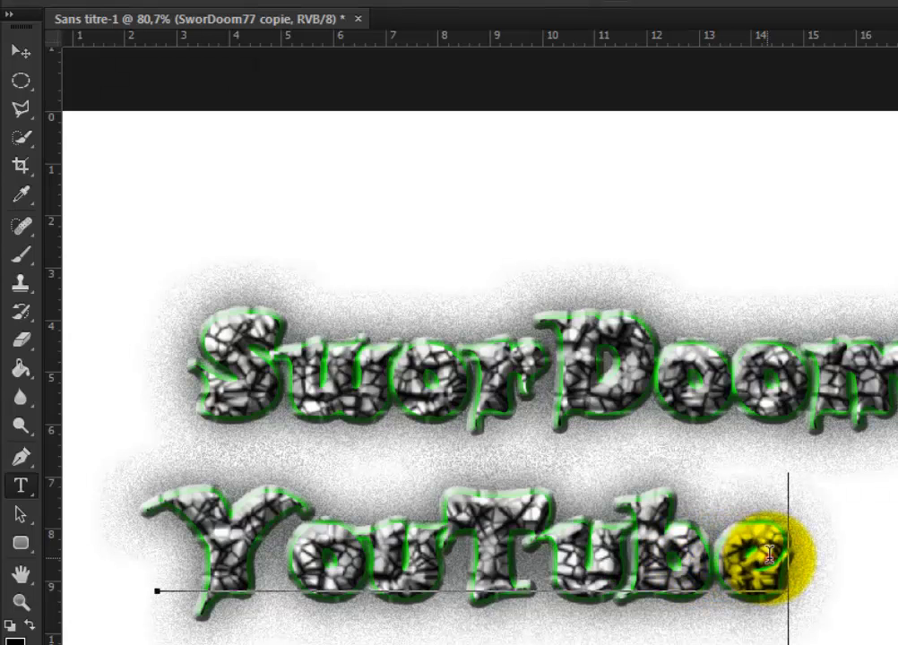
# Shrink the text to 37 pt, append '.com', and commit the edit.
pyautogui.moveTo(762, 553); pyautogui.dragTo(197, 551)
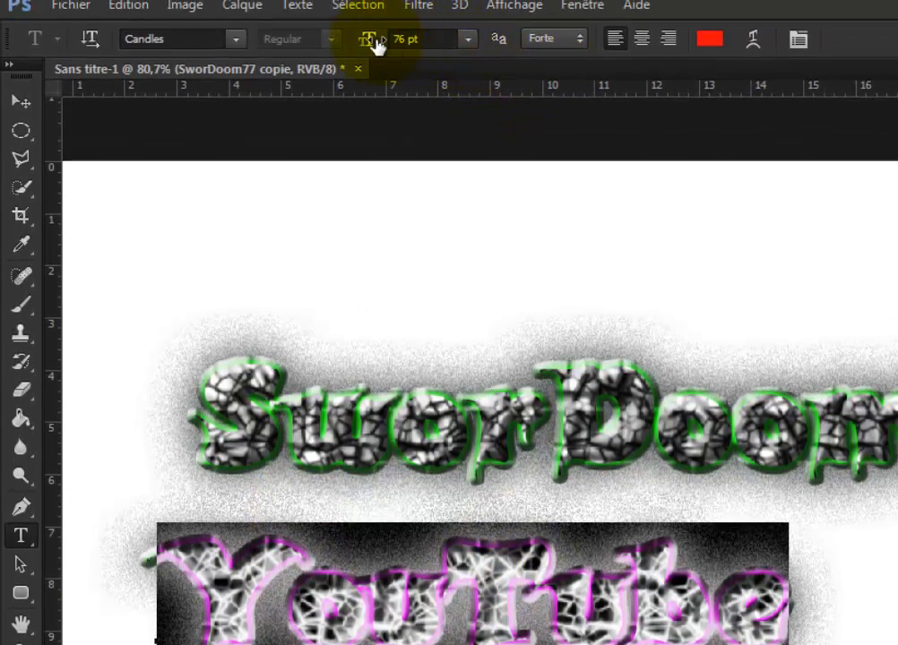
pyautogui.moveTo(376, 45); pyautogui.dragTo(331, 45)
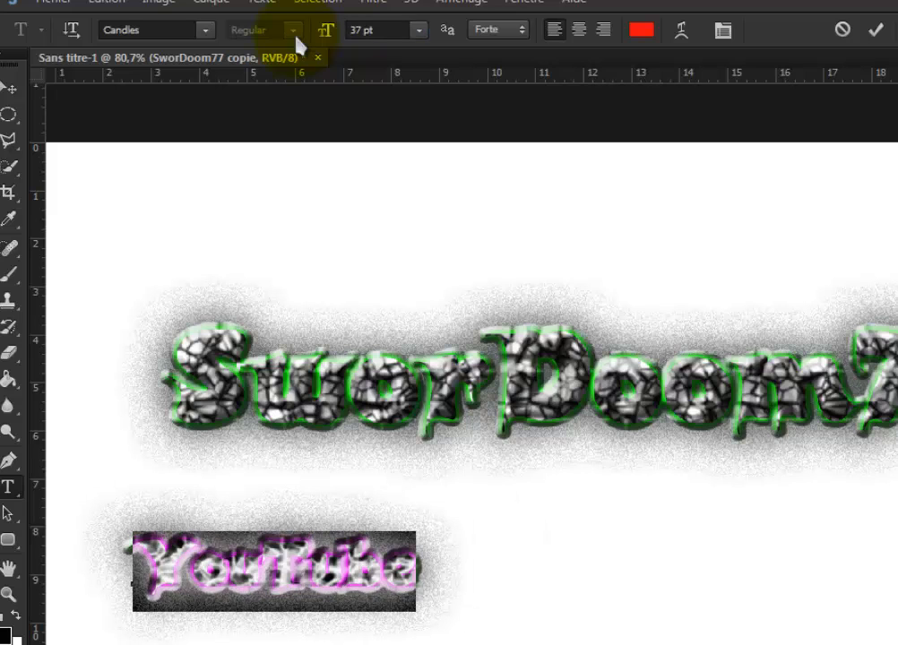
pyautogui.click(404, 578)
pyautogui.write('.com')
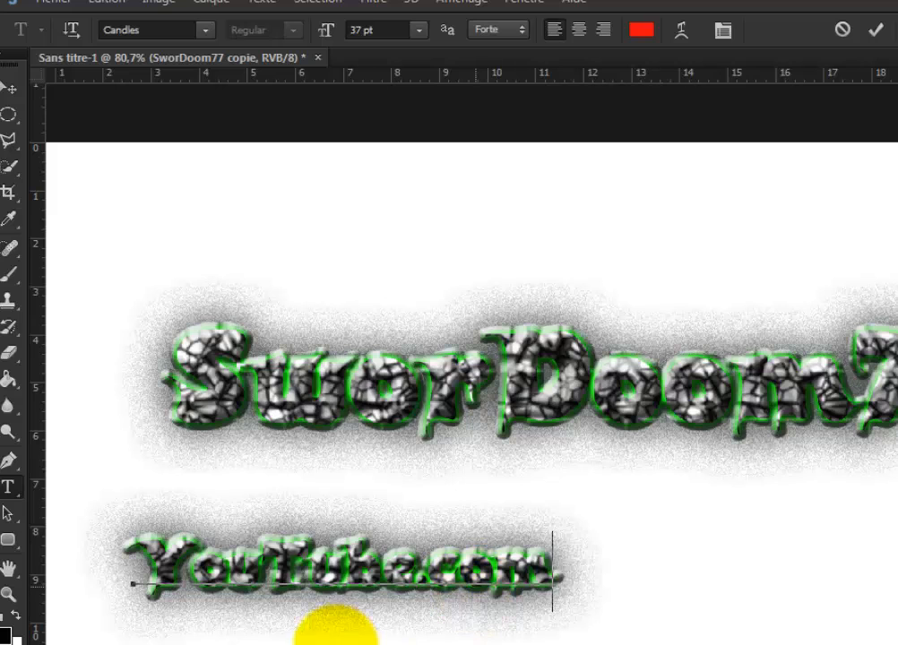
pyautogui.click(874, 29)
pyautogui.click(9, 89)
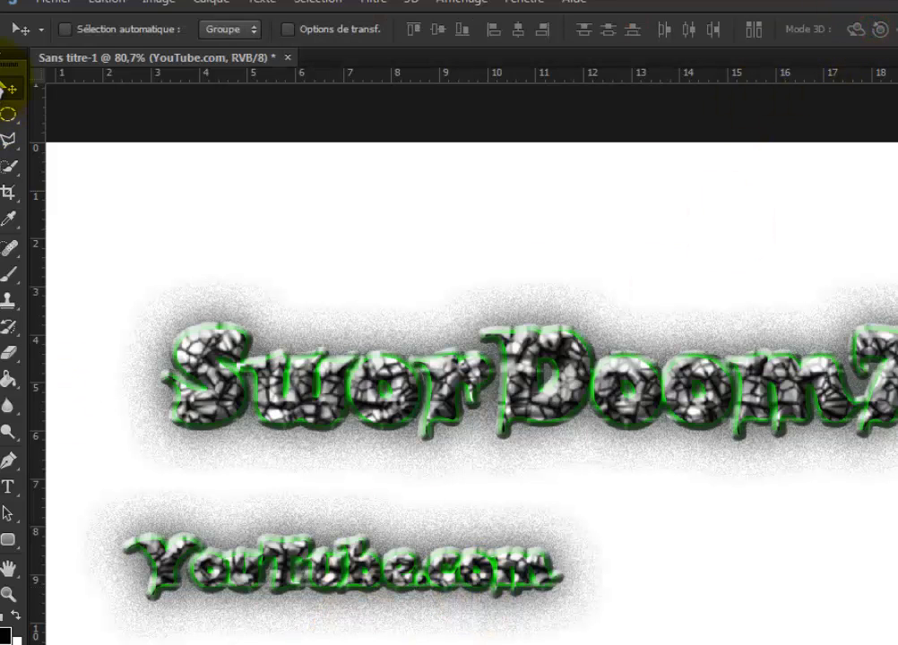
# Tuck YouTube.com under SworDoom77 and change its Outer Glow colour from green to cyan.
pyautogui.moveTo(237, 576); pyautogui.dragTo(482, 491)
pyautogui.moveTo(531, 644)
pyautogui.mouseDown()
pyautogui.moveTo(556, 554)
pyautogui.moveTo(587, 280)
pyautogui.mouseUp()
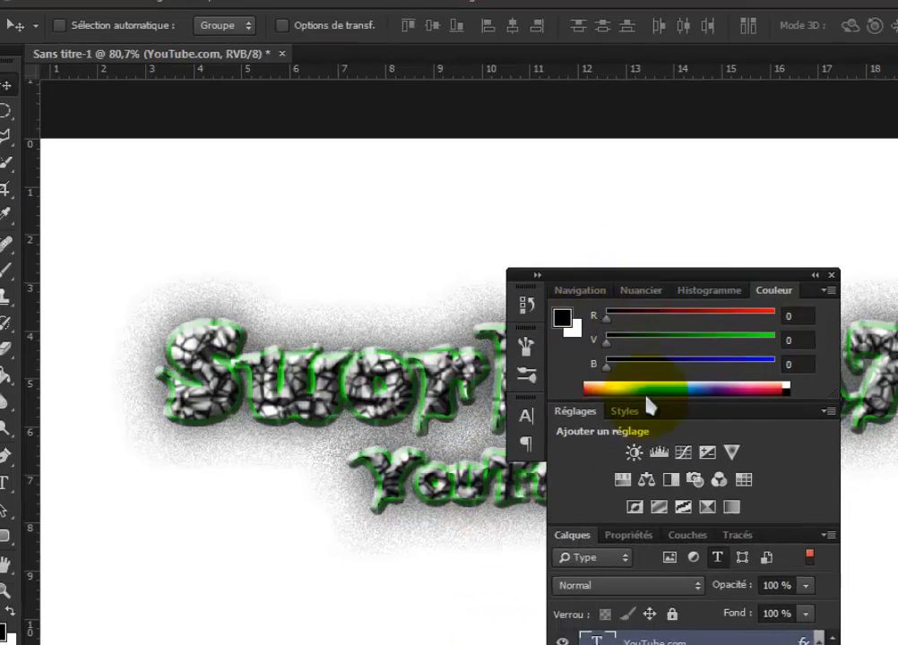
pyautogui.click(709, 594)
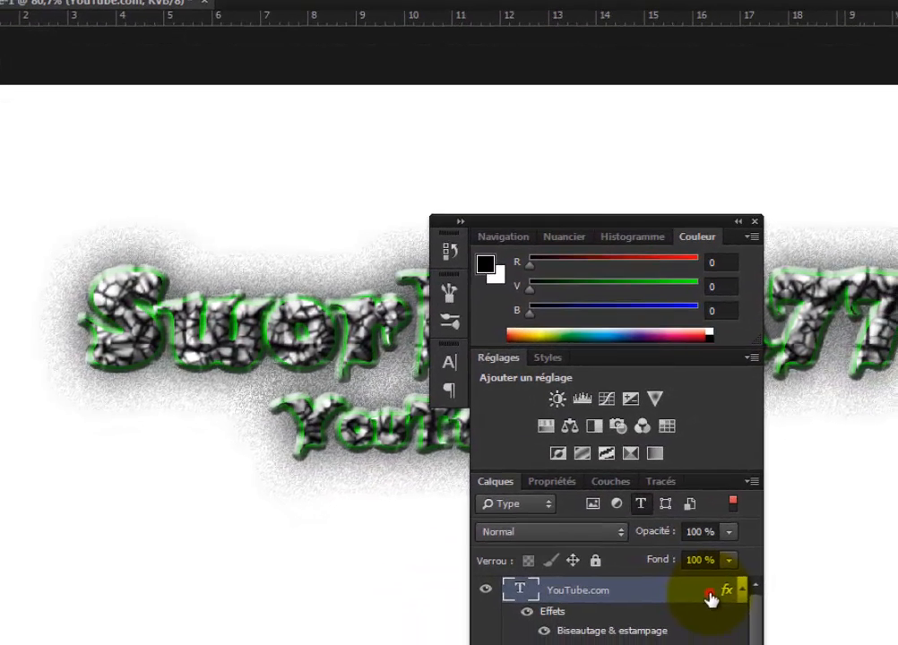
pyautogui.doubleClick(708, 594)
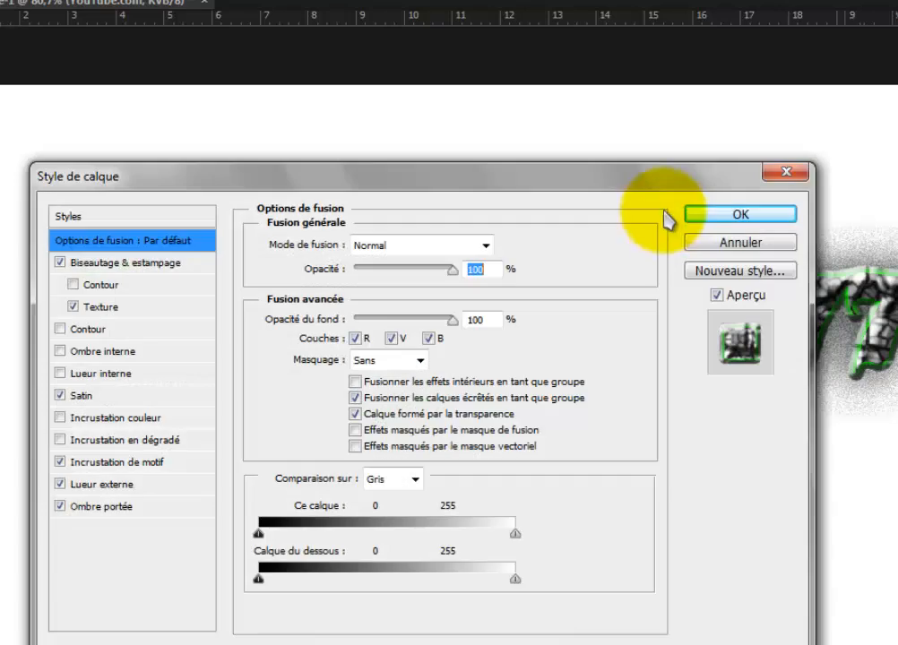
pyautogui.moveTo(650, 178); pyautogui.dragTo(771, 120)
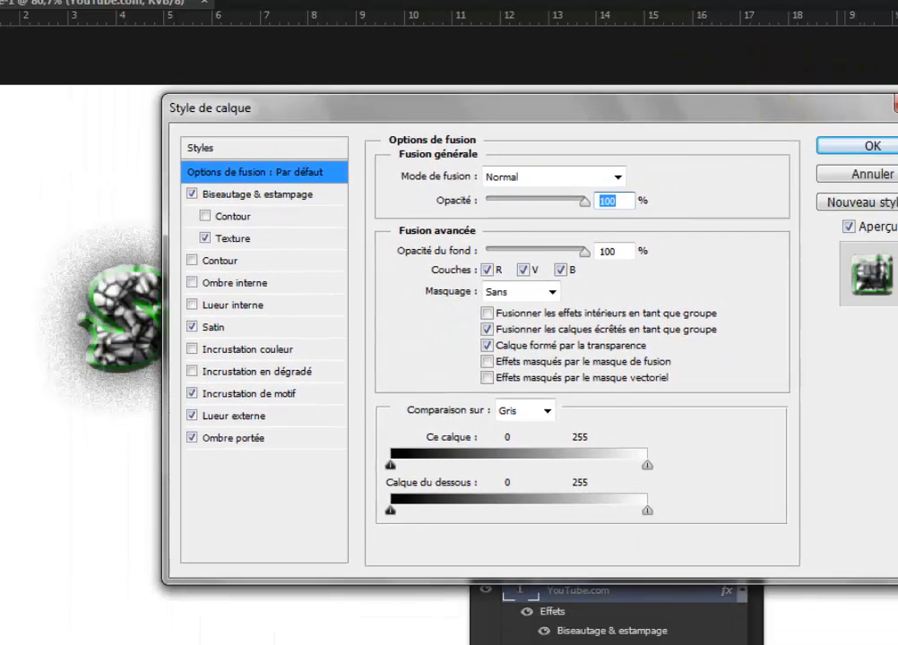
pyautogui.click(234, 396)
pyautogui.click(235, 416)
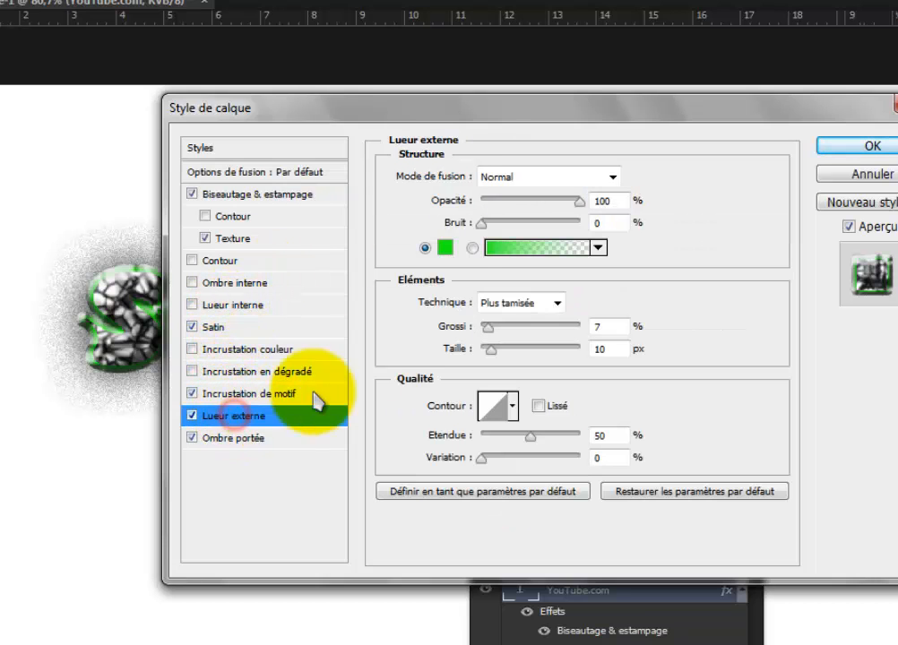
pyautogui.click(441, 251)
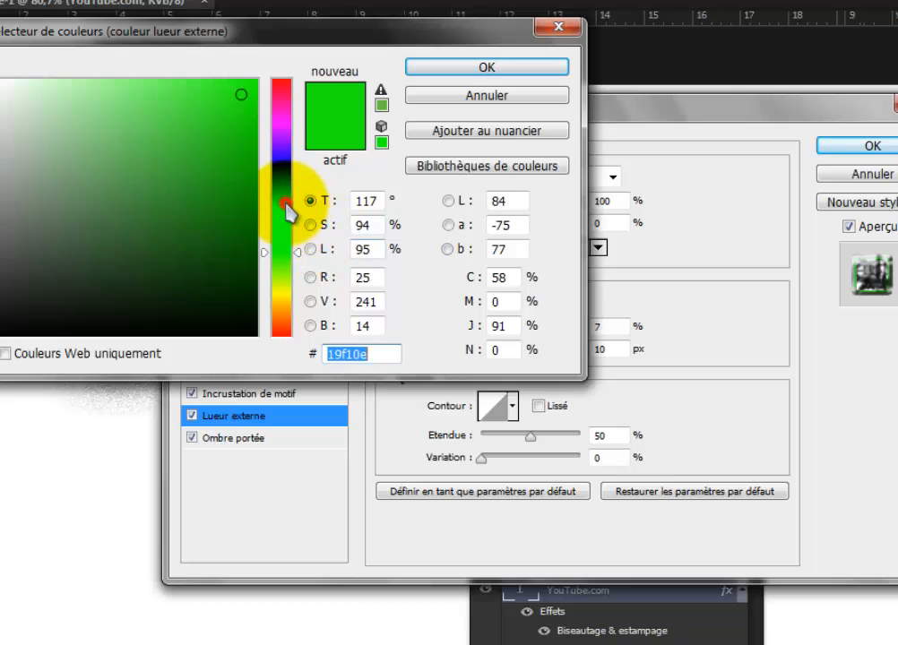
pyautogui.click(282, 202)
pyautogui.click(448, 61)
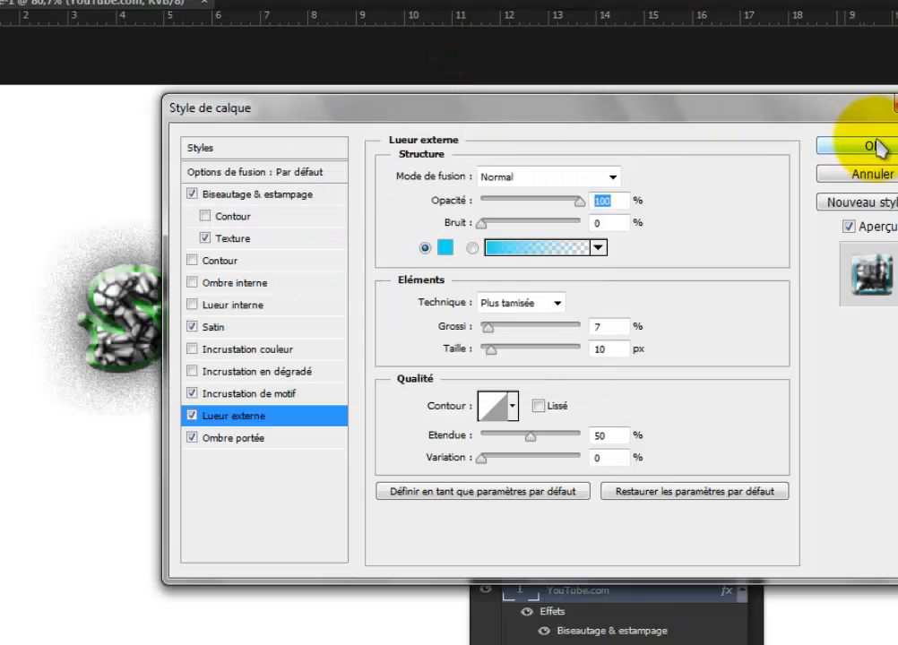
pyautogui.click(867, 146)
pyautogui.click(602, 218)
# Place the 'jets of light - world' image from Explorer onto the canvas.
pyautogui.moveTo(511, 530); pyautogui.dragTo(416, 579)
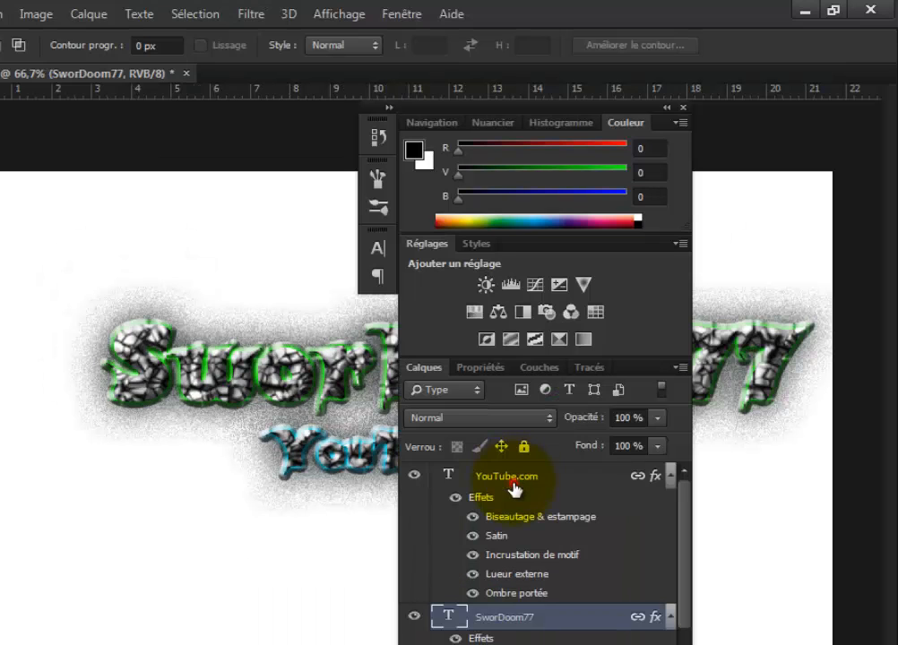
pyautogui.click(513, 486)
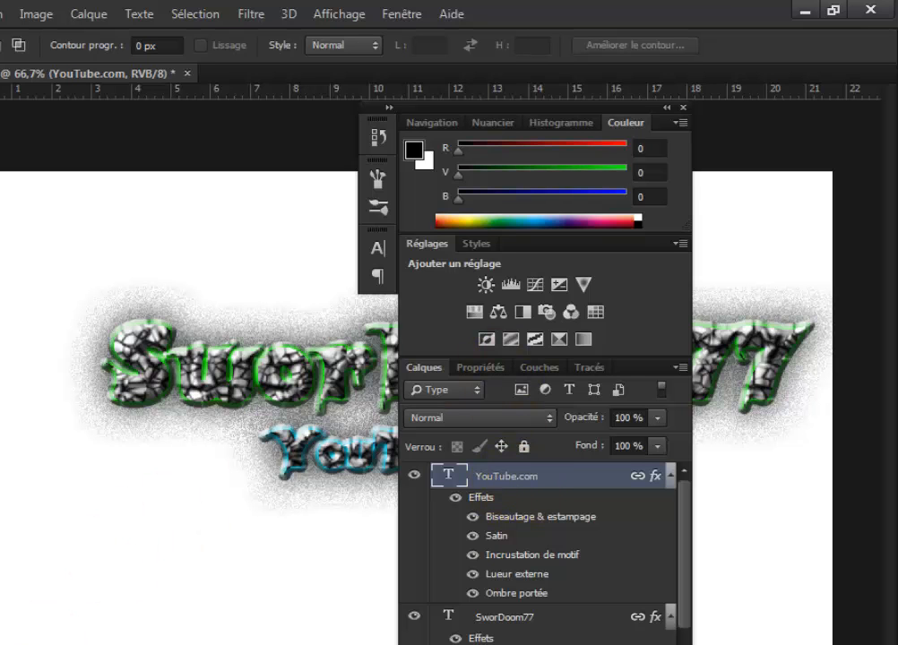
pyautogui.click(363, 629)
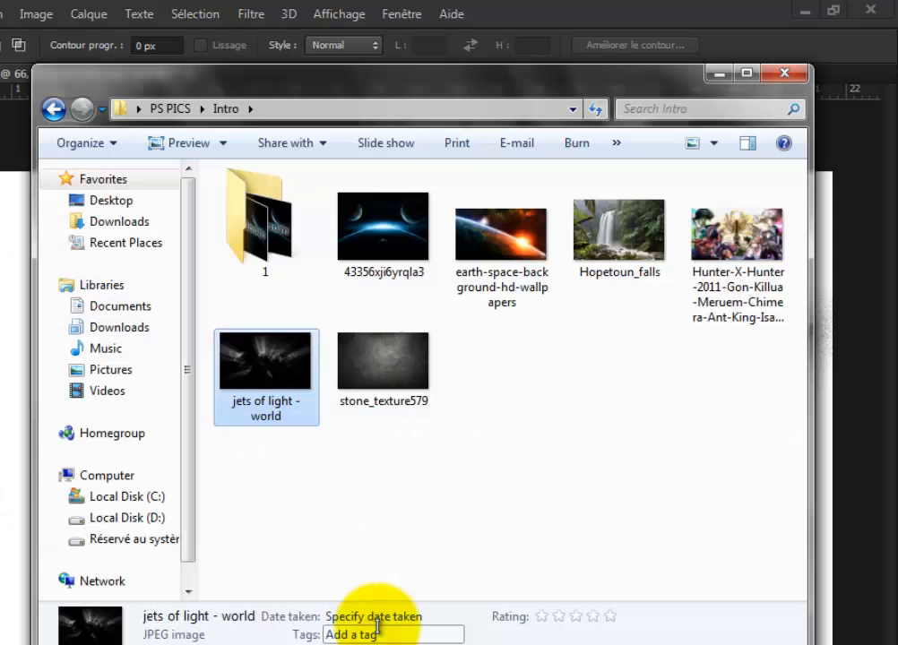
pyautogui.moveTo(321, 408); pyautogui.dragTo(4, 414)
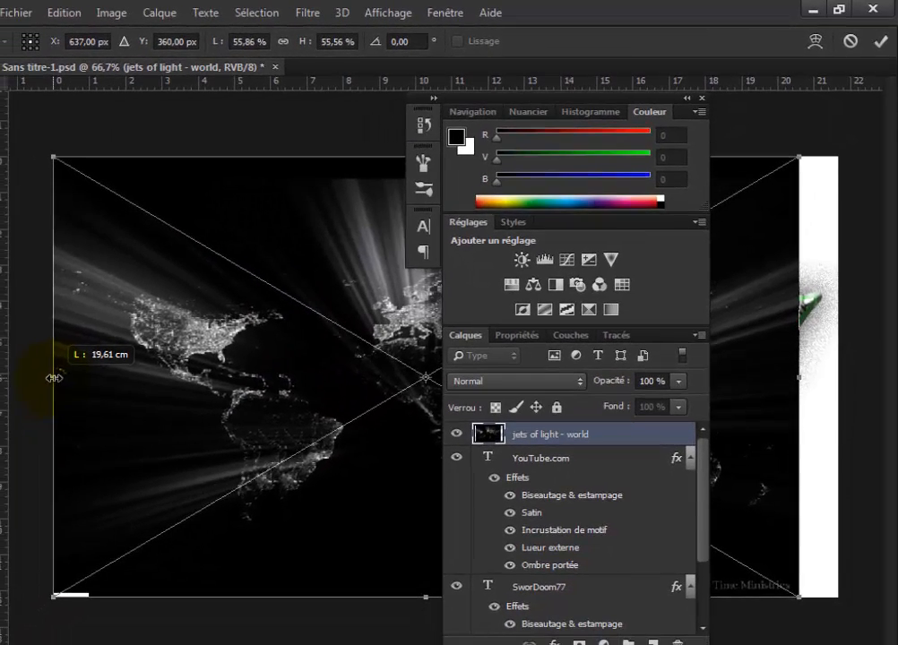
pyautogui.moveTo(54, 378); pyautogui.dragTo(53, 378)
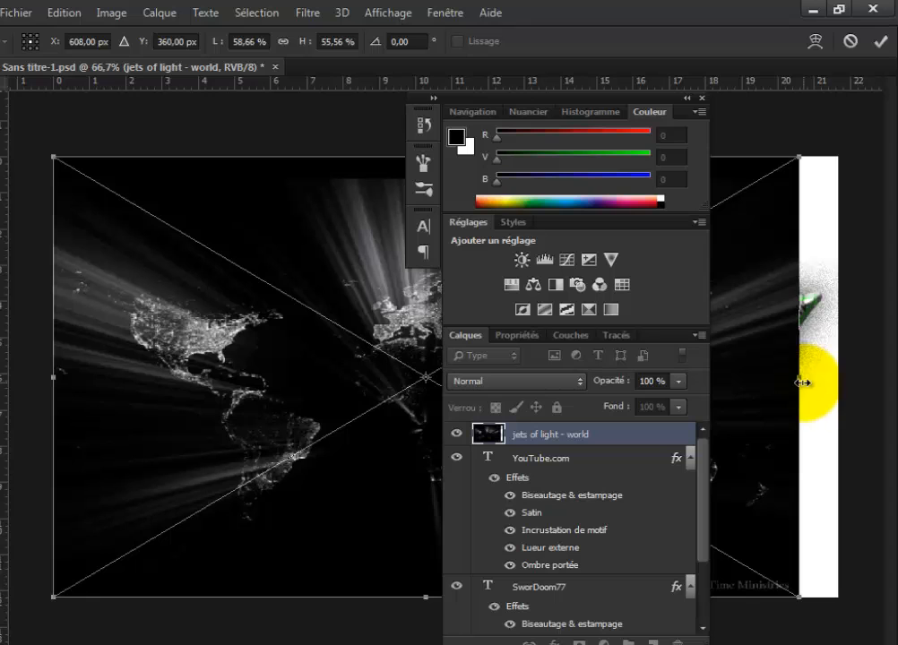
# Stretch the jets of light image to the canvas edges and commit the transform.
pyautogui.moveTo(802, 384); pyautogui.dragTo(840, 383)
pyautogui.press('Return')
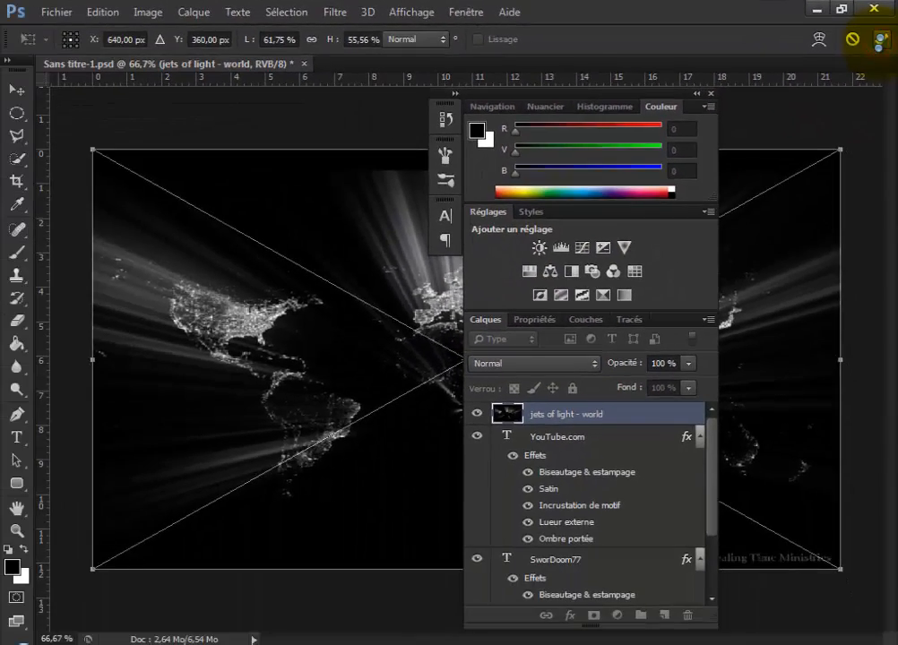
pyautogui.click(872, 63)
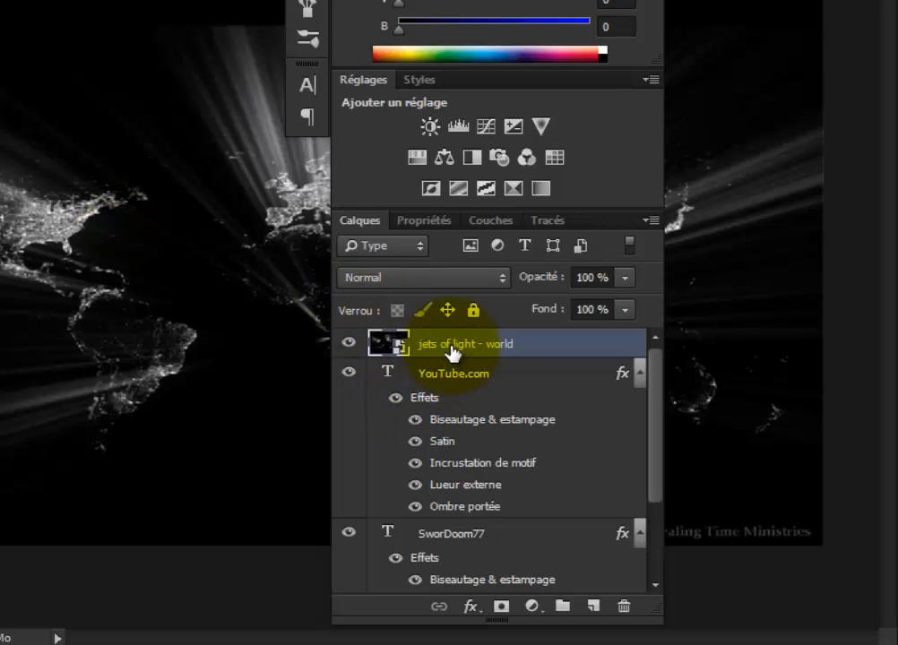
# Move the jets of light - world layer beneath both text layers.
pyautogui.moveTo(453, 352); pyautogui.dragTo(445, 565)
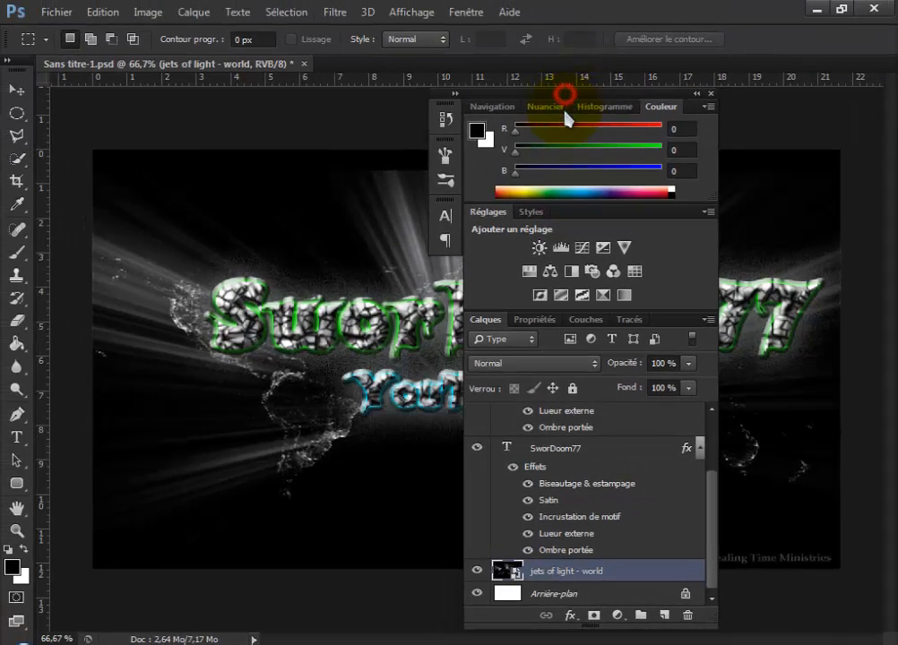
pyautogui.moveTo(535, 56); pyautogui.dragTo(464, 390)
pyautogui.moveTo(496, 441); pyautogui.dragTo(482, 547)
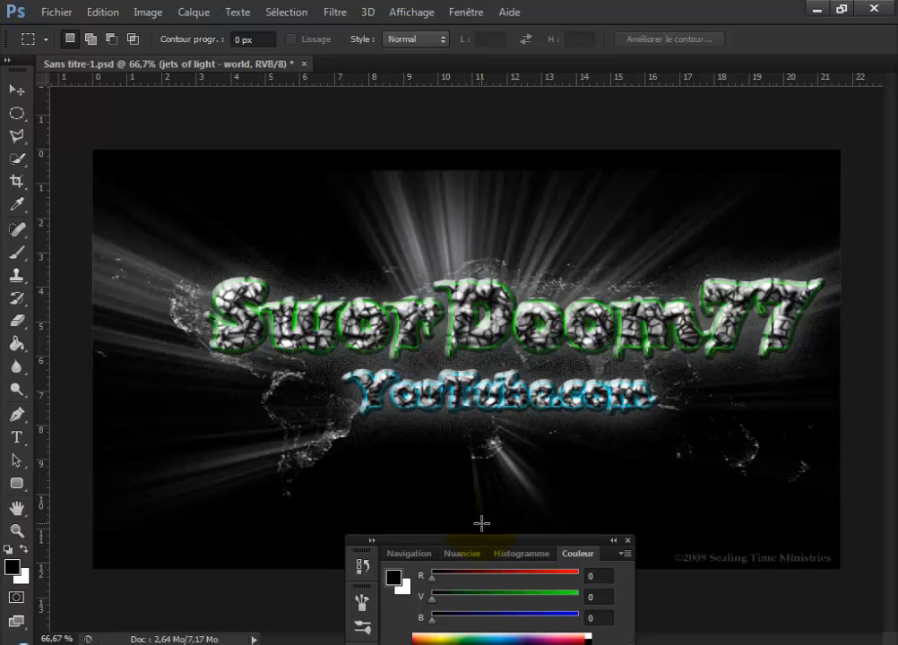